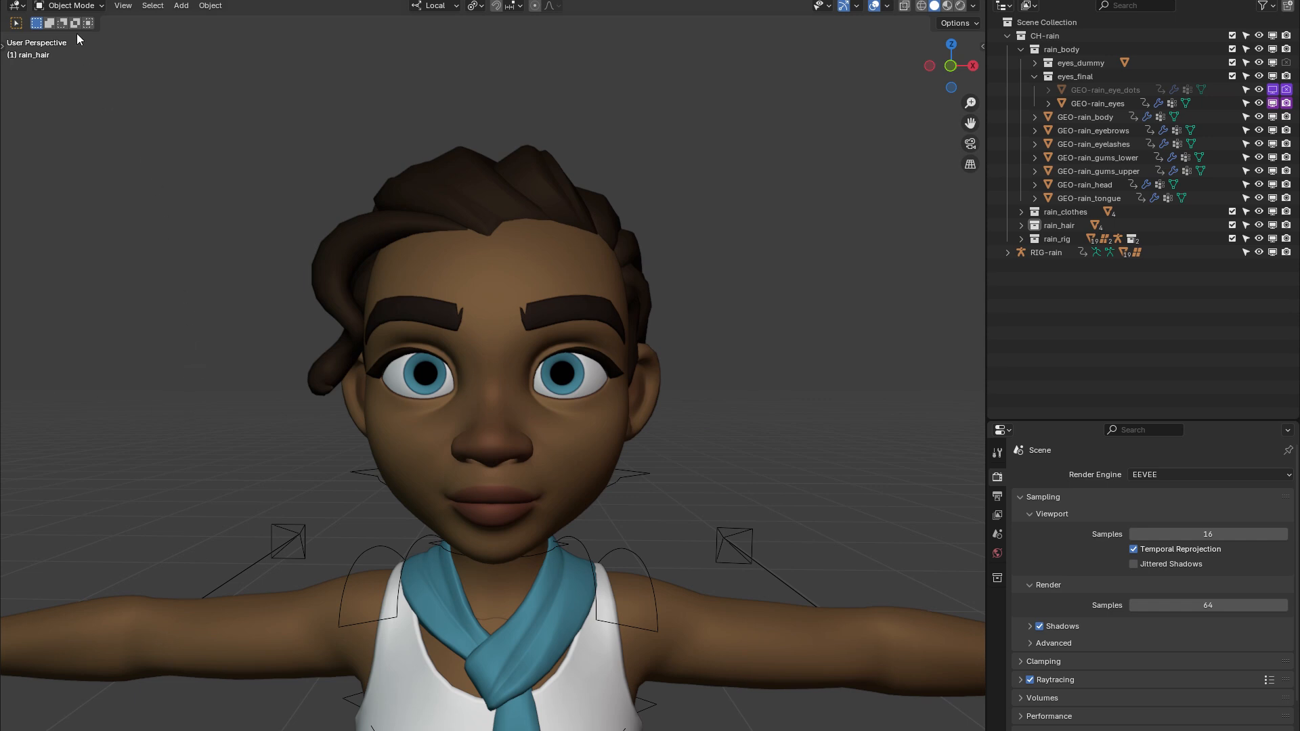
# Install the add-on Blaze_Animate.zip from disk, using the bookmarked Blaze folder, and close the preferences
pyautogui.click(54, 5)
pyautogui.click(96, 162)
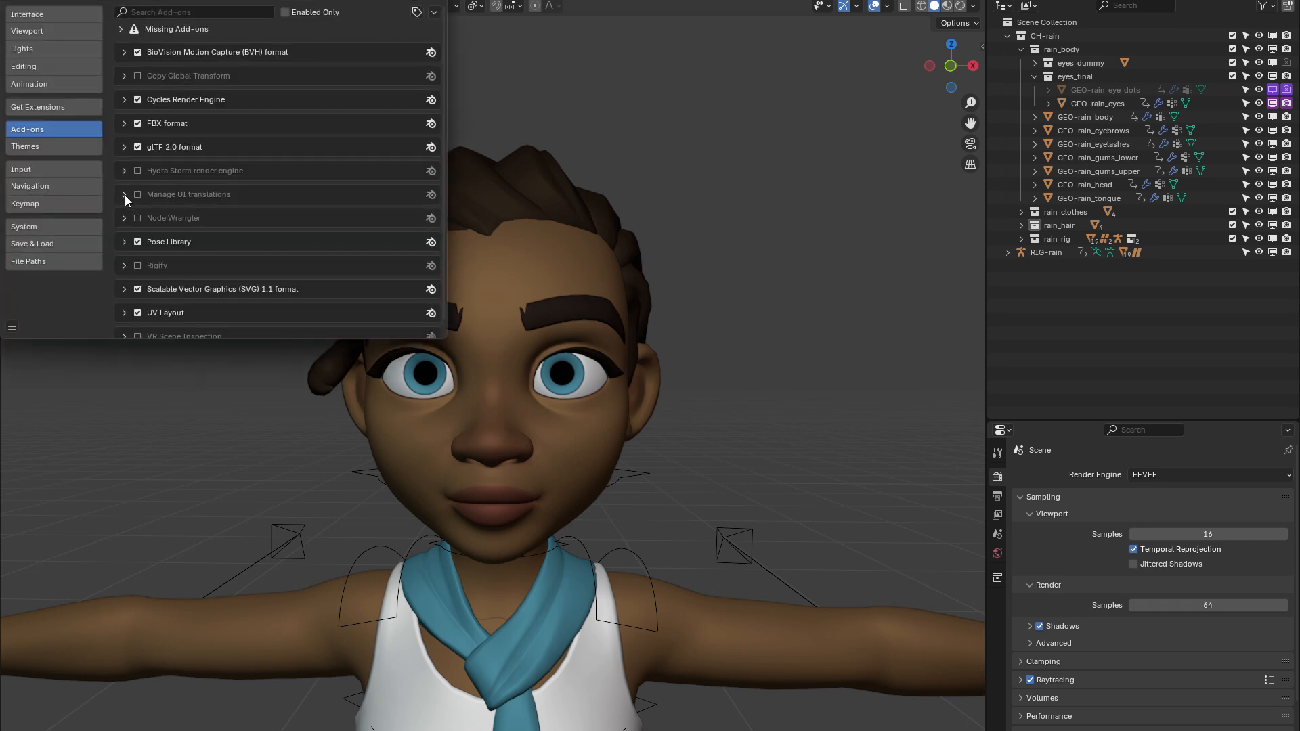
pyautogui.click(433, 13)
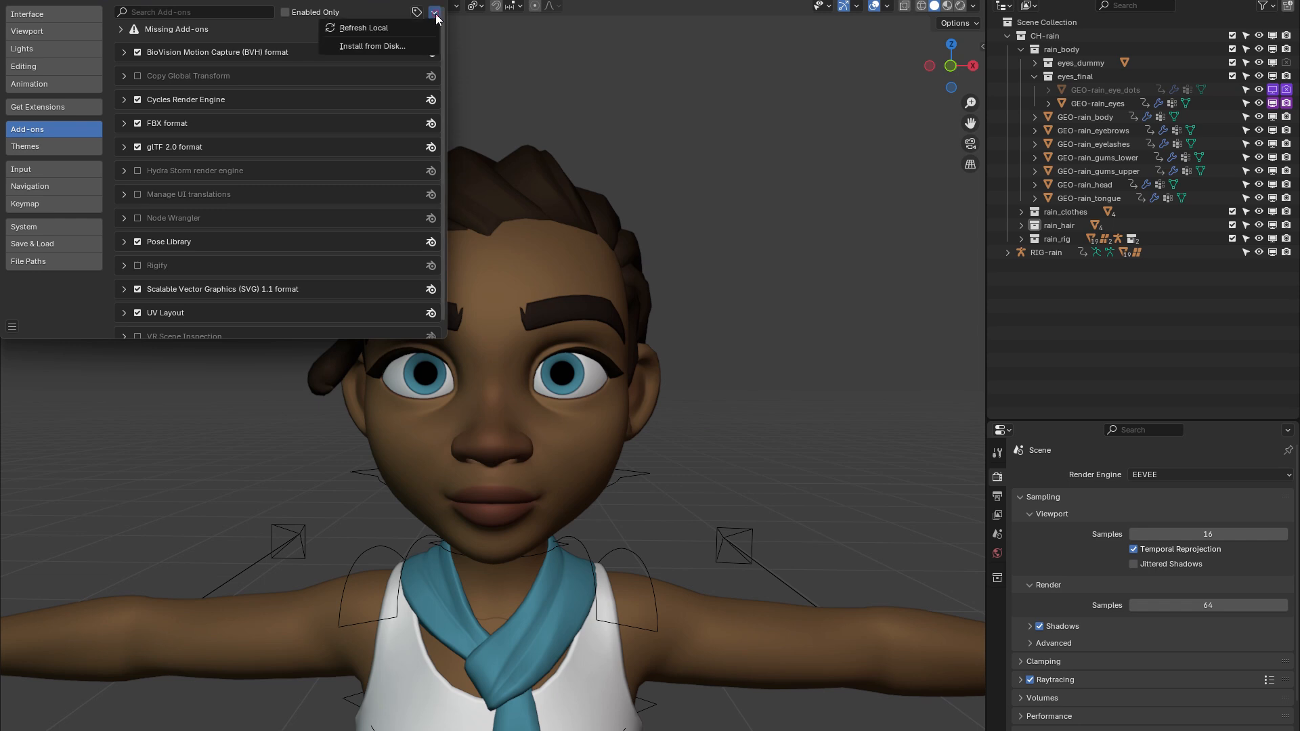
pyautogui.click(404, 47)
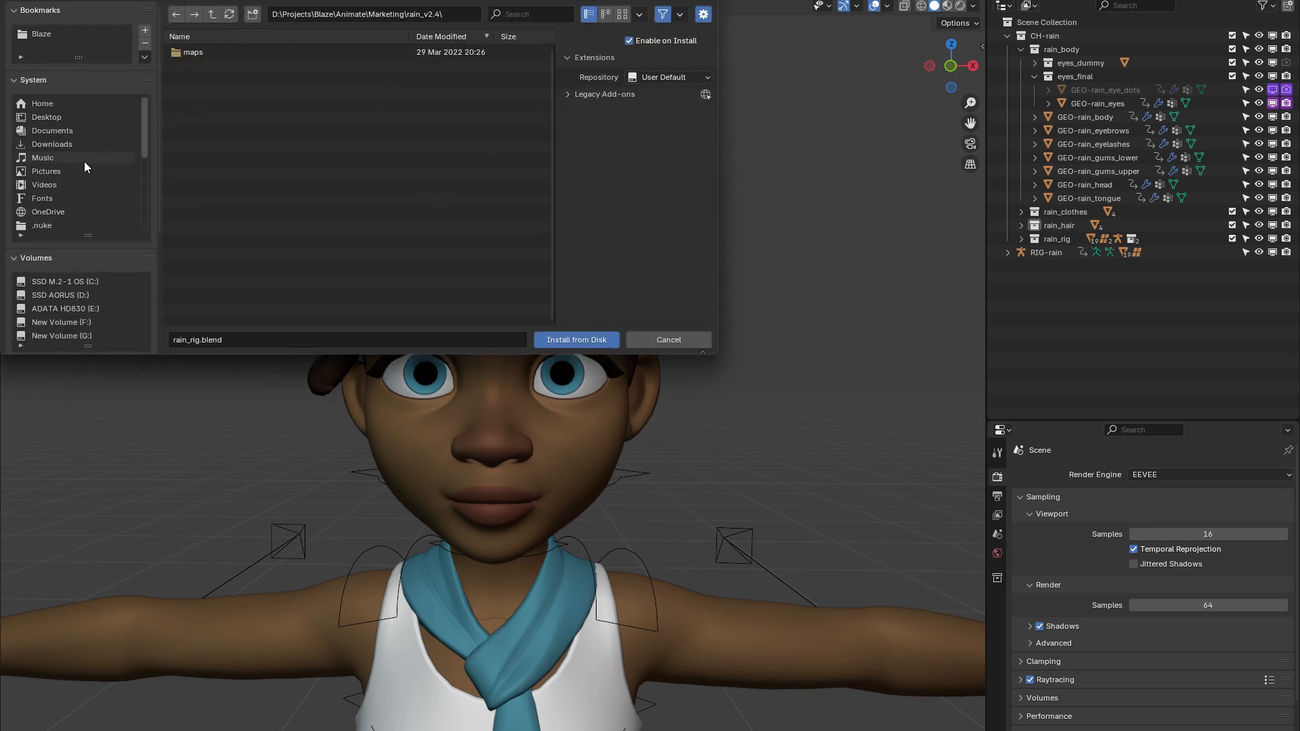
pyautogui.click(59, 35)
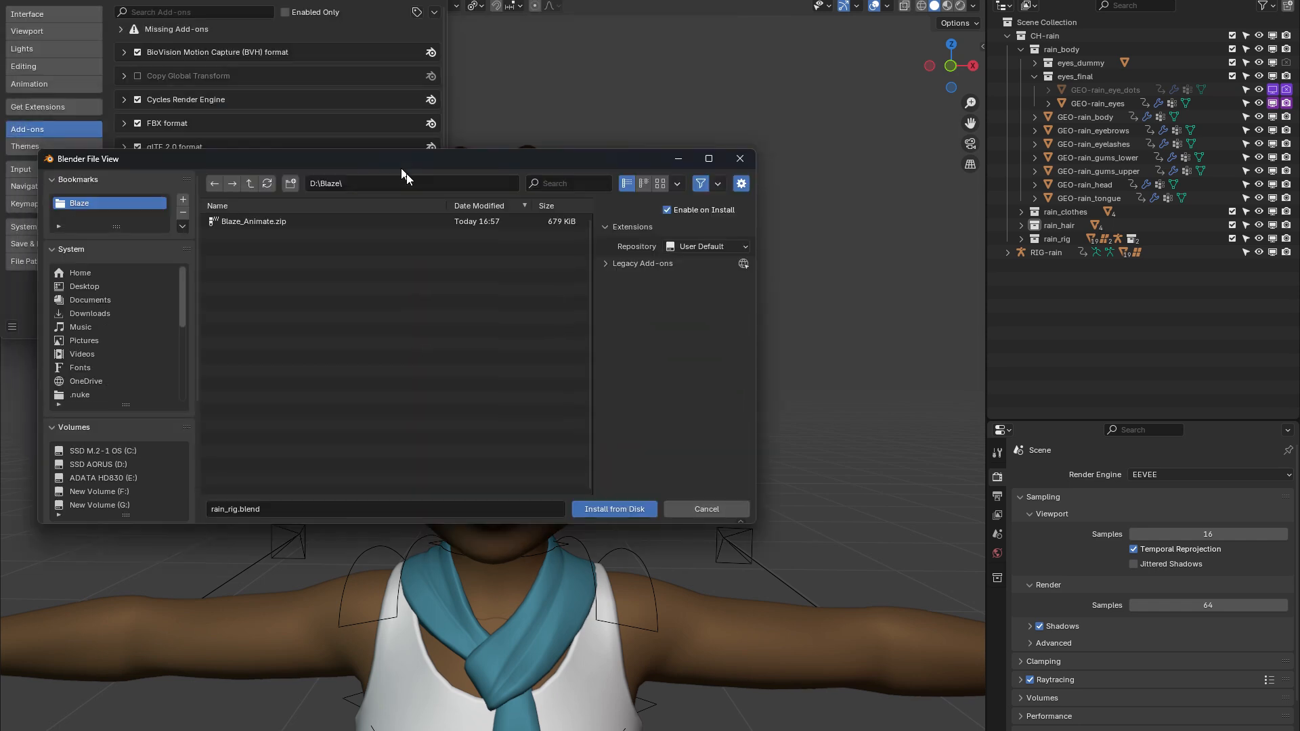
pyautogui.click(425, 246)
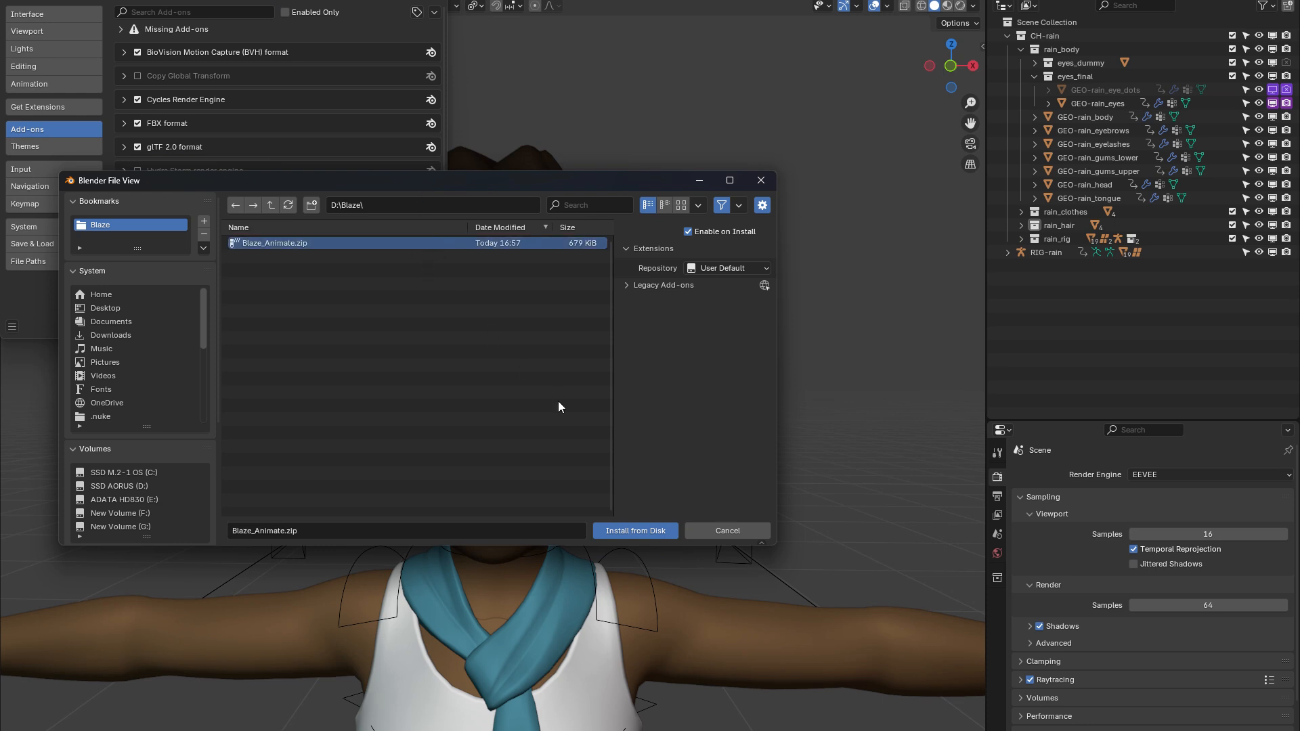
pyautogui.click(625, 531)
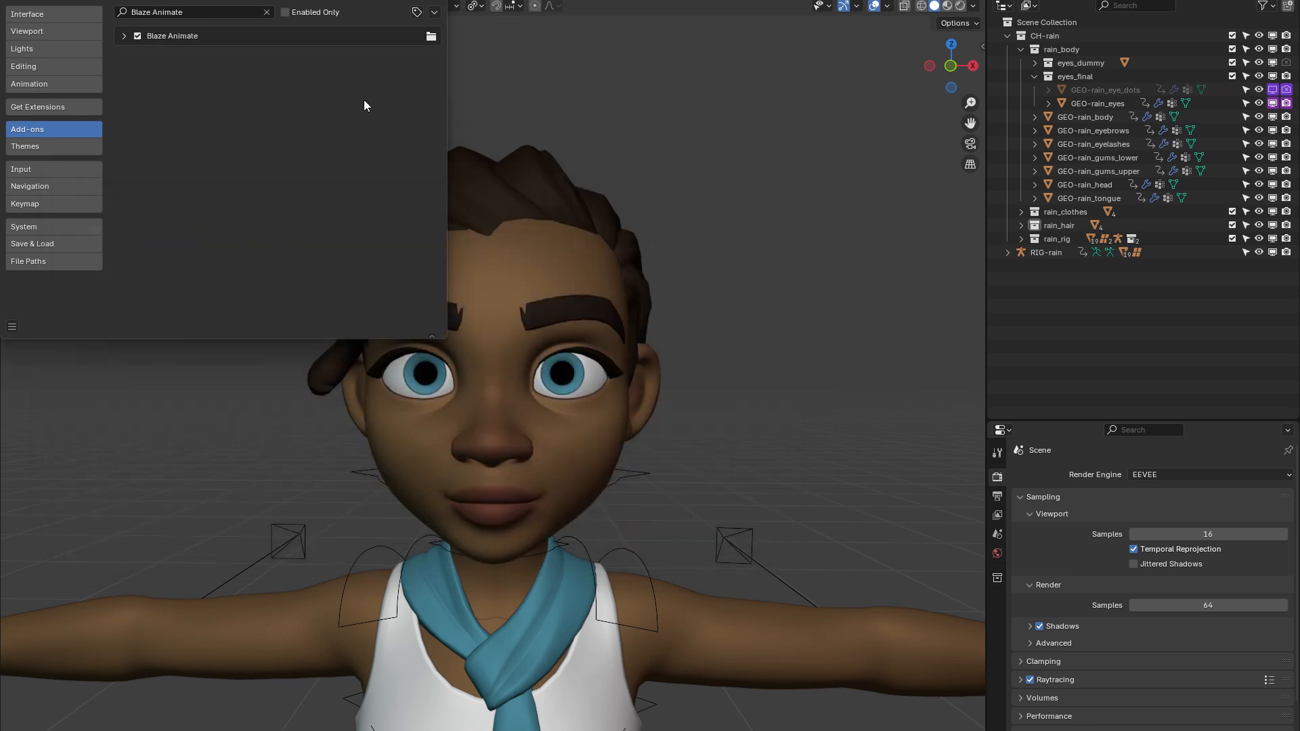
pyautogui.moveTo(318, 0); pyautogui.dragTo(461, 217)
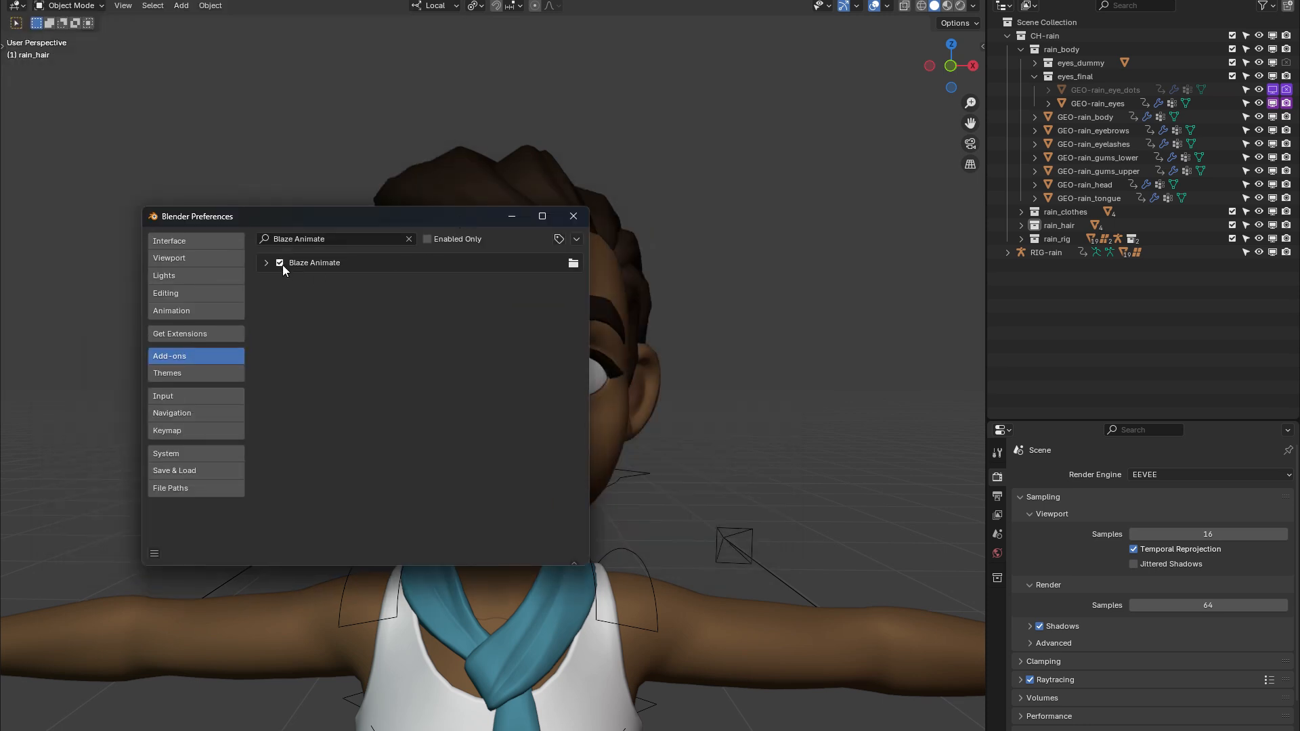
pyautogui.click(575, 218)
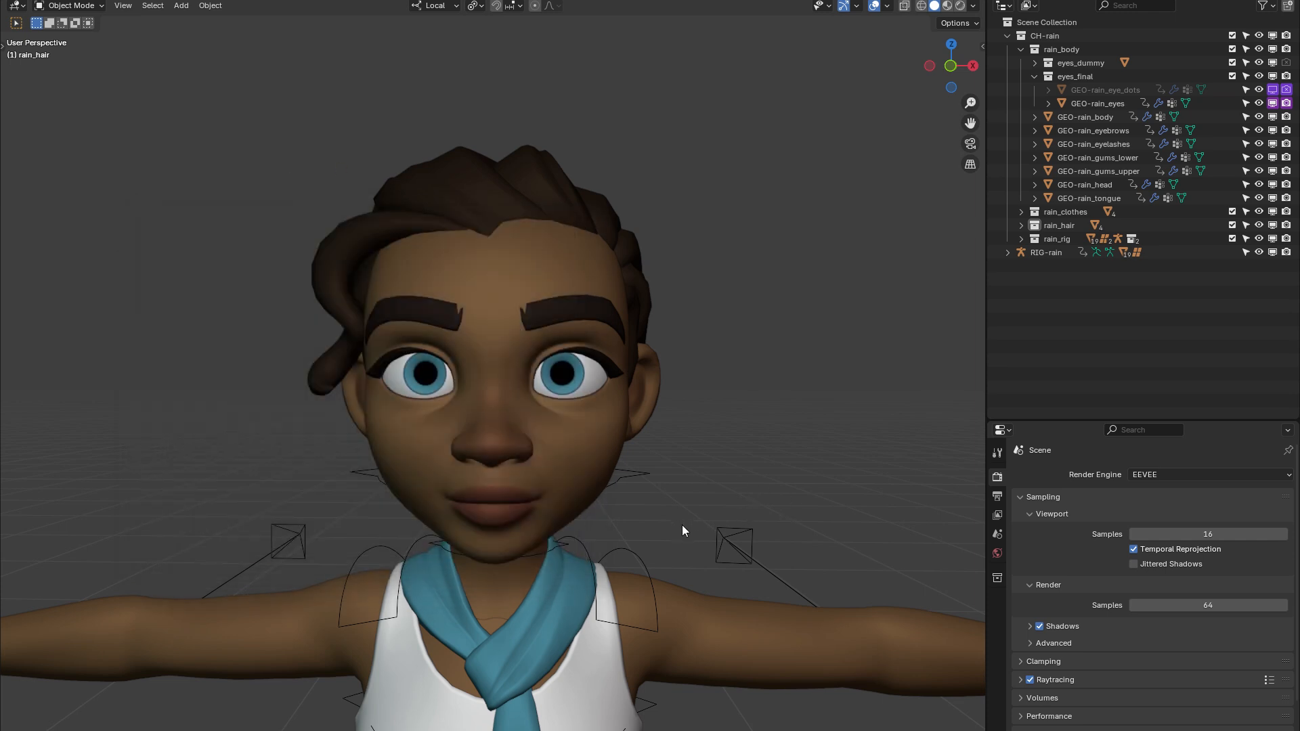
# Select the RIG-rain armature and switch it to Pose Mode
pyautogui.click(725, 544)
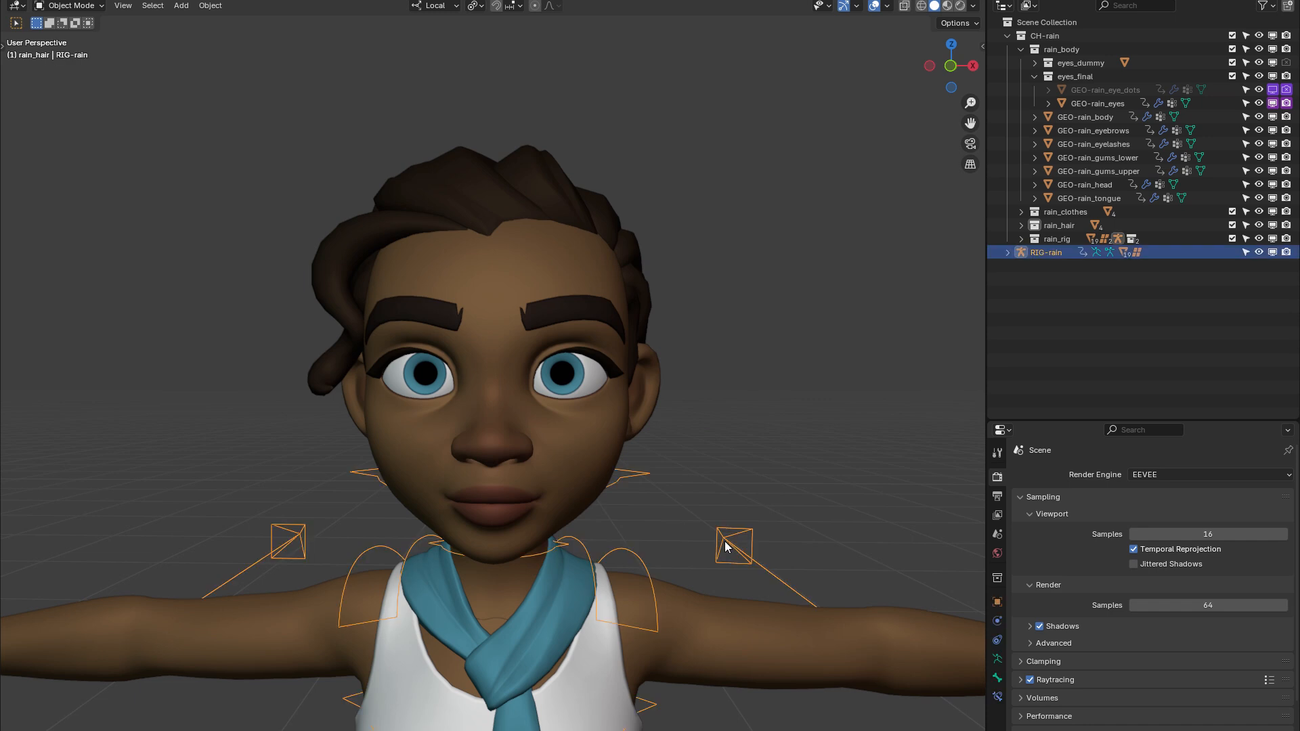
pyautogui.click(71, 6)
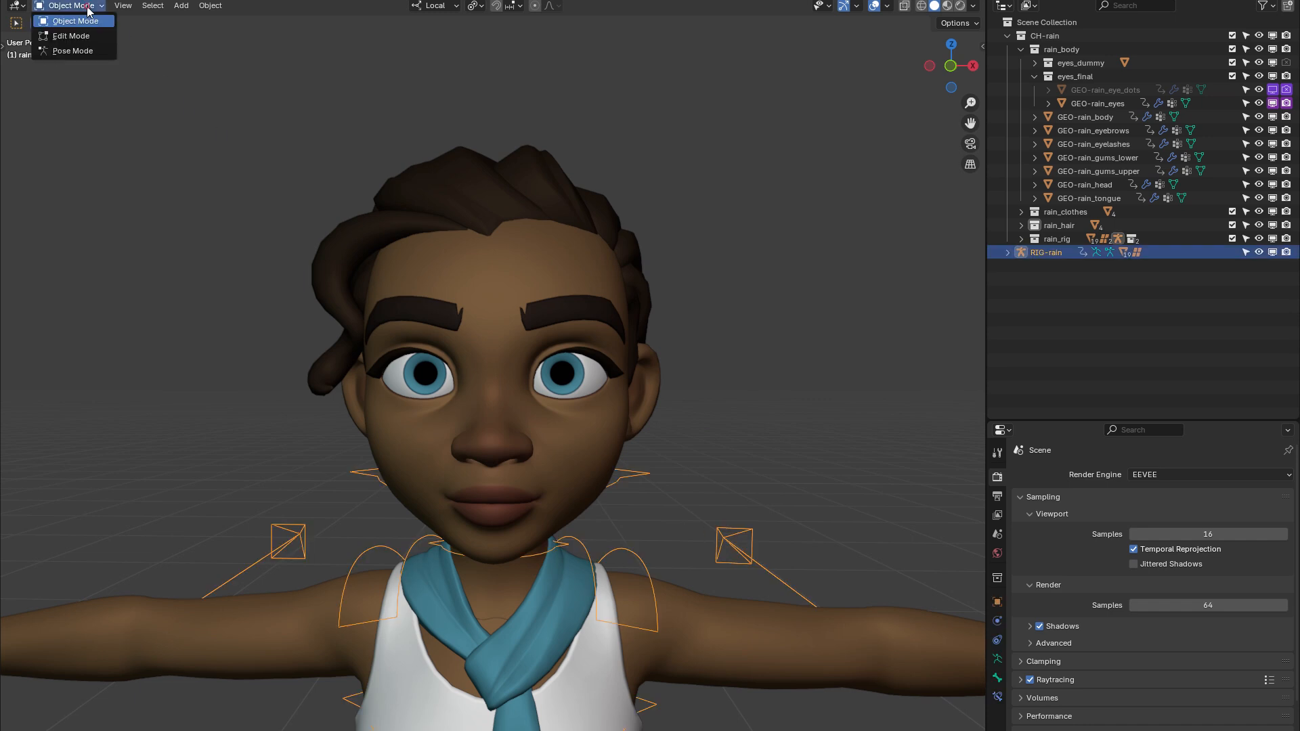
pyautogui.click(64, 51)
# Show the viewport sidebar and enable Blaze Animate for the rig
pyautogui.moveTo(565, 208); pyautogui.dragTo(568, 208, button='middle')
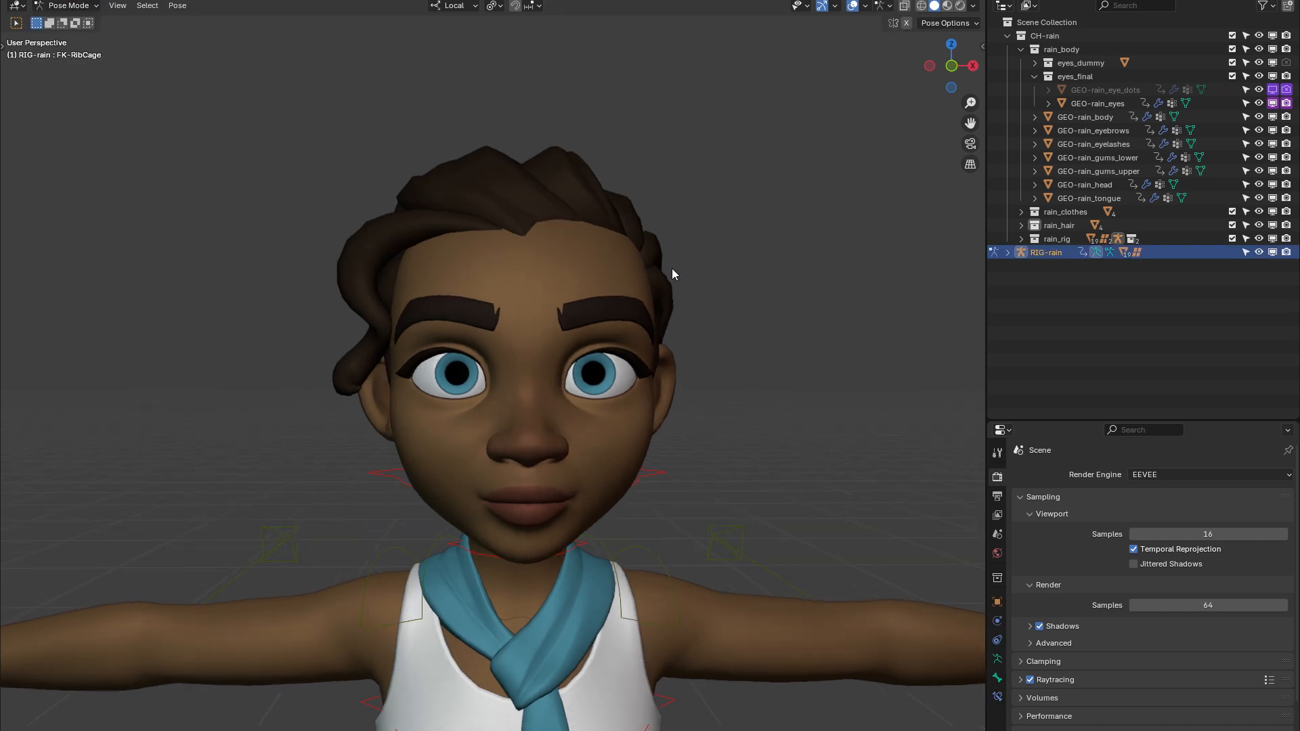
pyautogui.press('n')
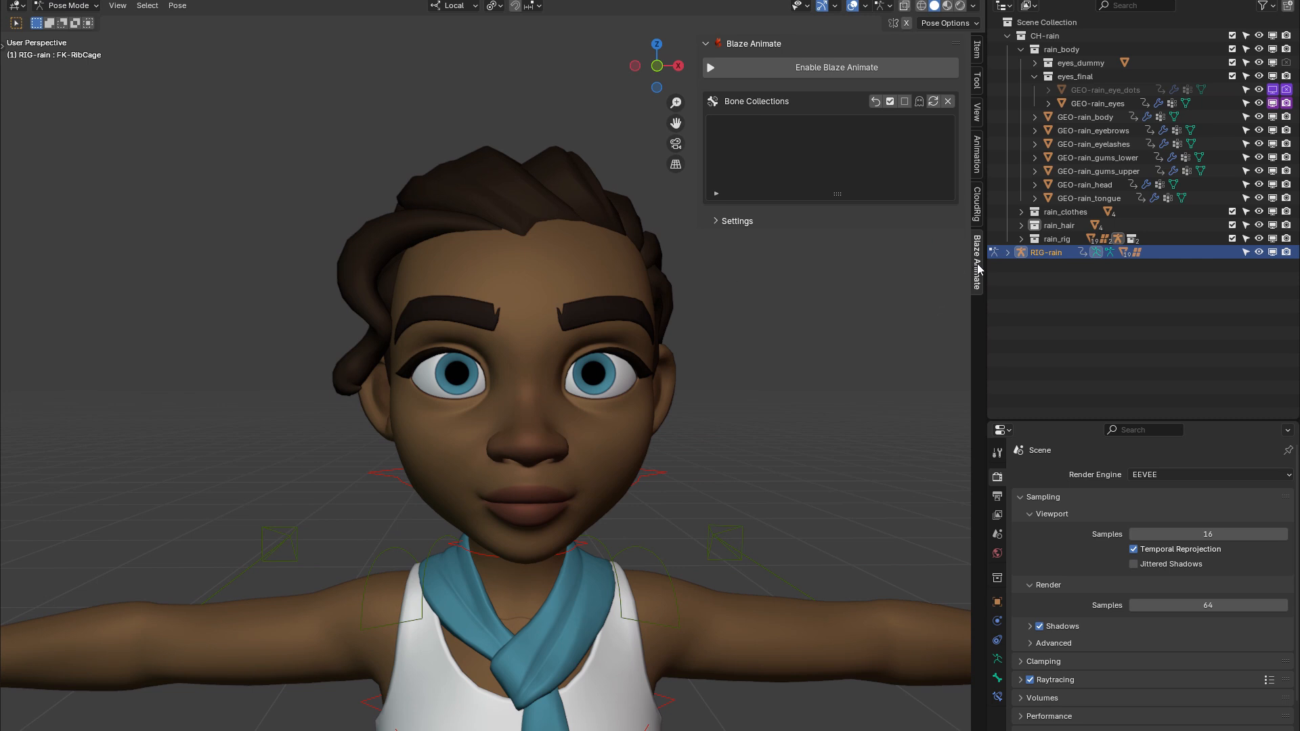
pyautogui.click(824, 68)
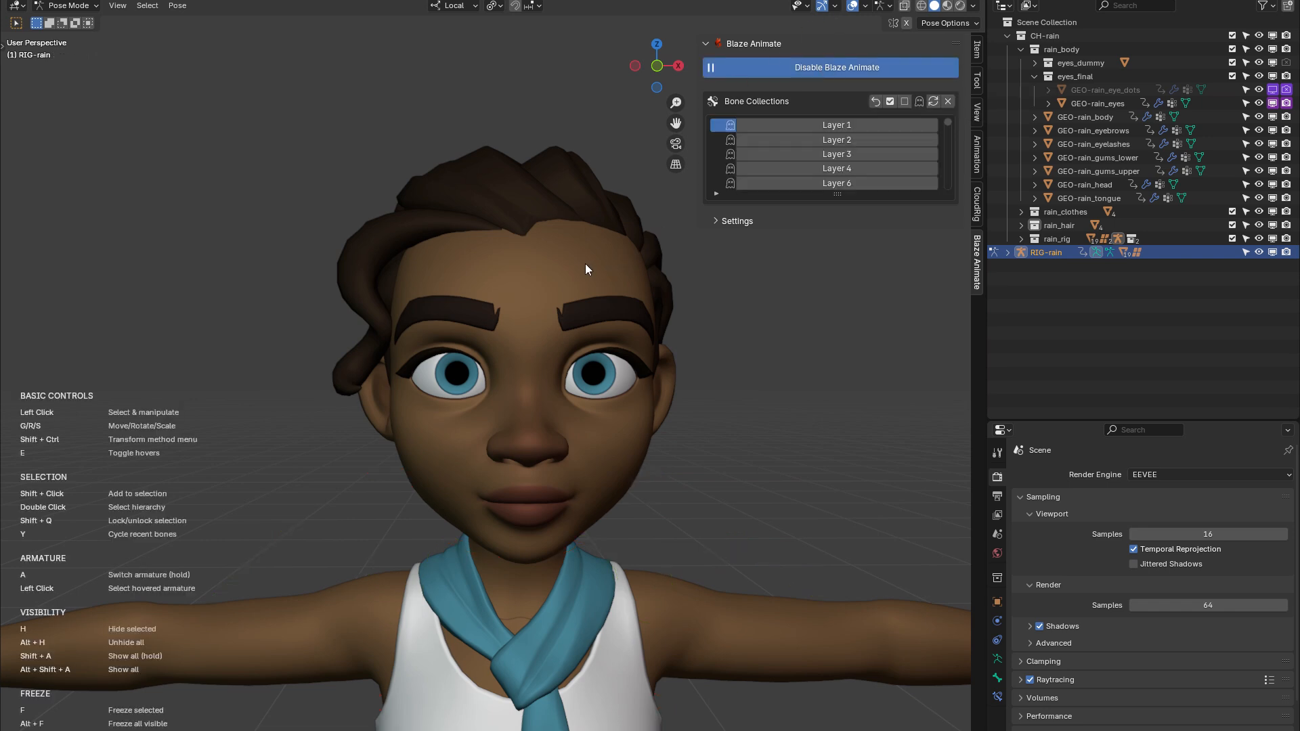
# Enlarge the Blaze Animate bone collections list and display the armature's own bone collections in the object data properties for comparison
pyautogui.scroll(3, 599, 297)
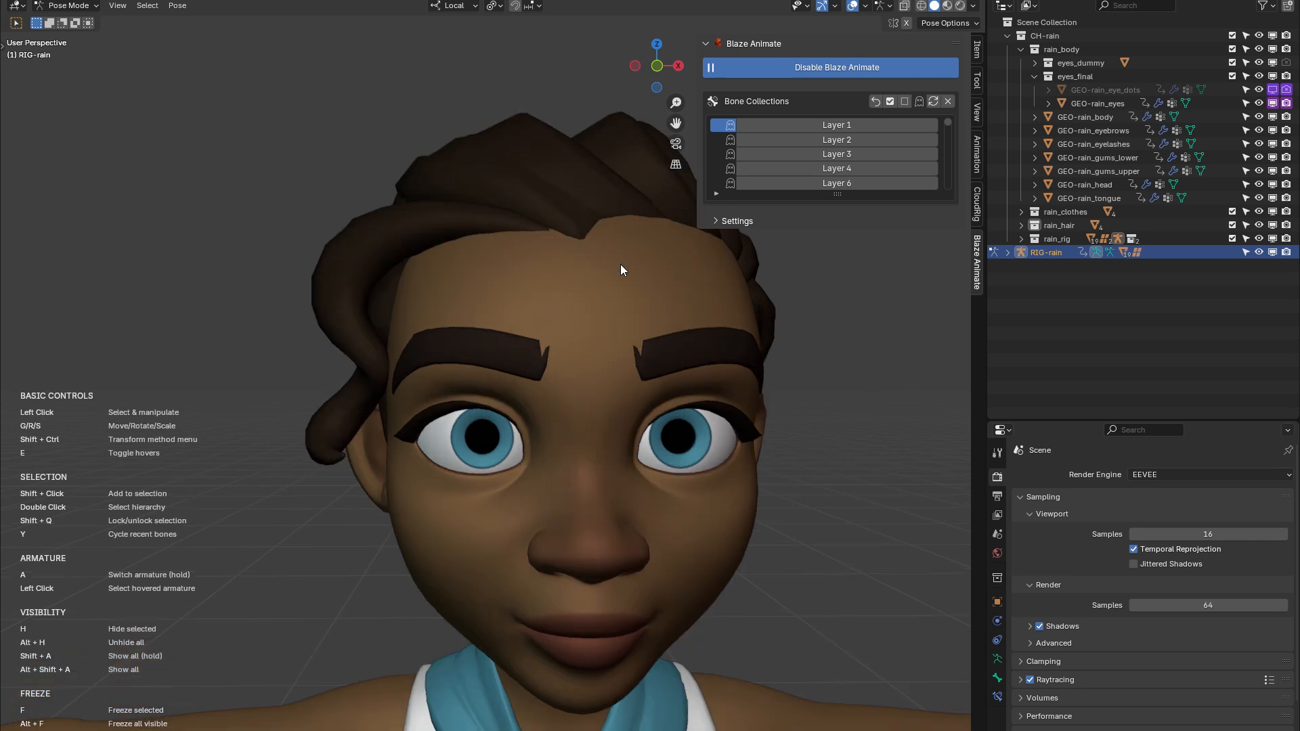
pyautogui.keyDown('shift'); pyautogui.moveTo(621, 264); pyautogui.dragTo(483, 266, button='middle'); pyautogui.keyUp('shift')
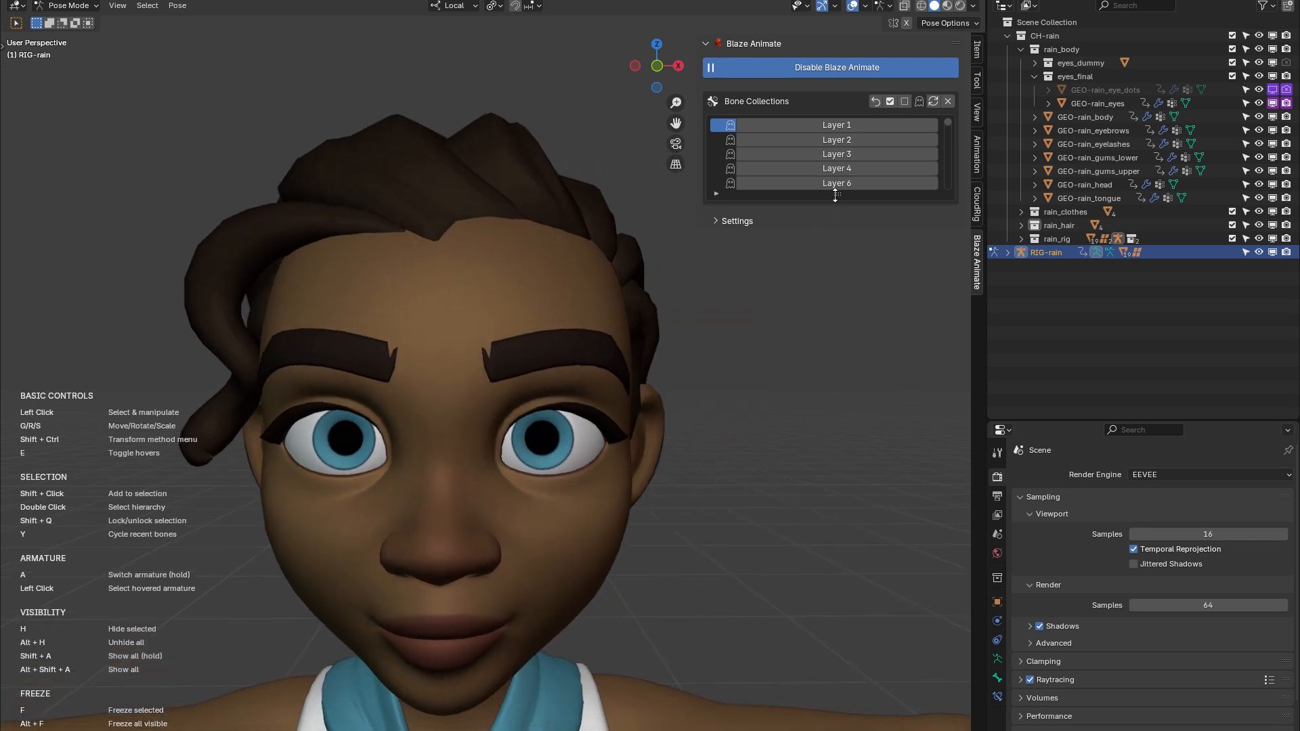
pyautogui.moveTo(836, 196); pyautogui.dragTo(837, 381)
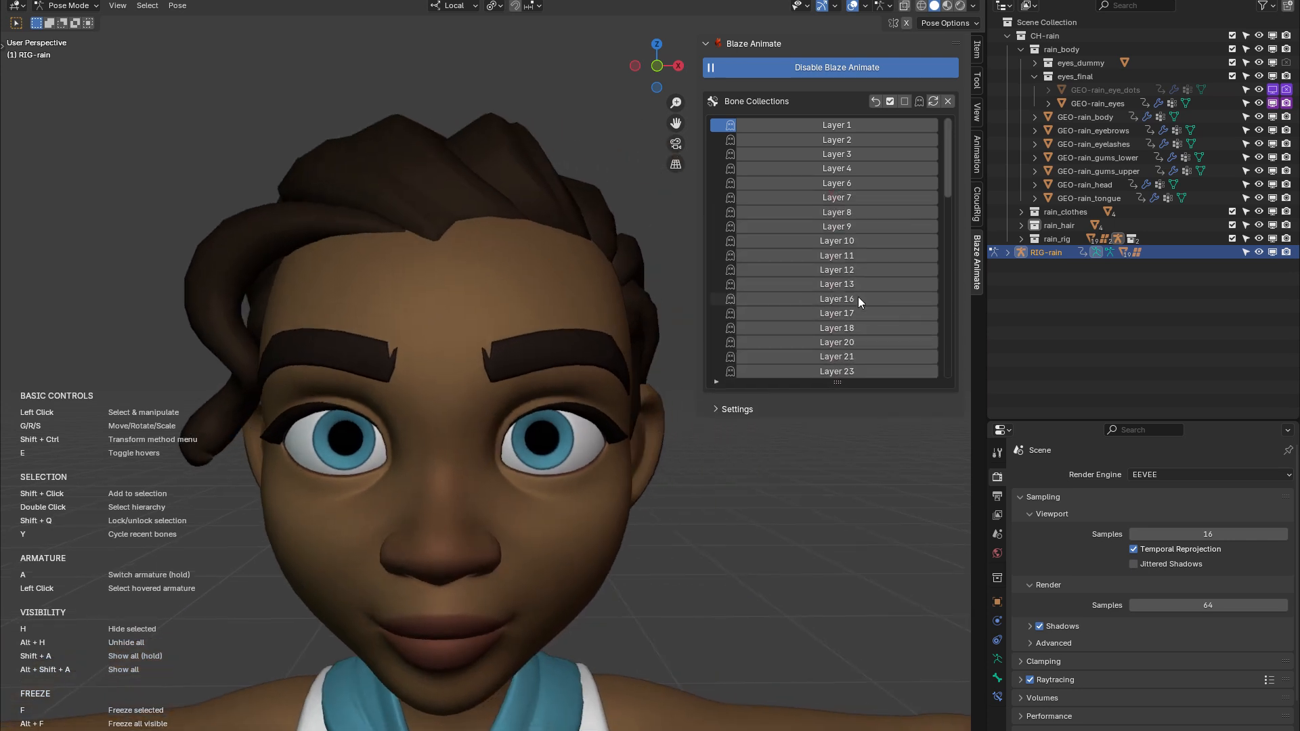
pyautogui.click(997, 659)
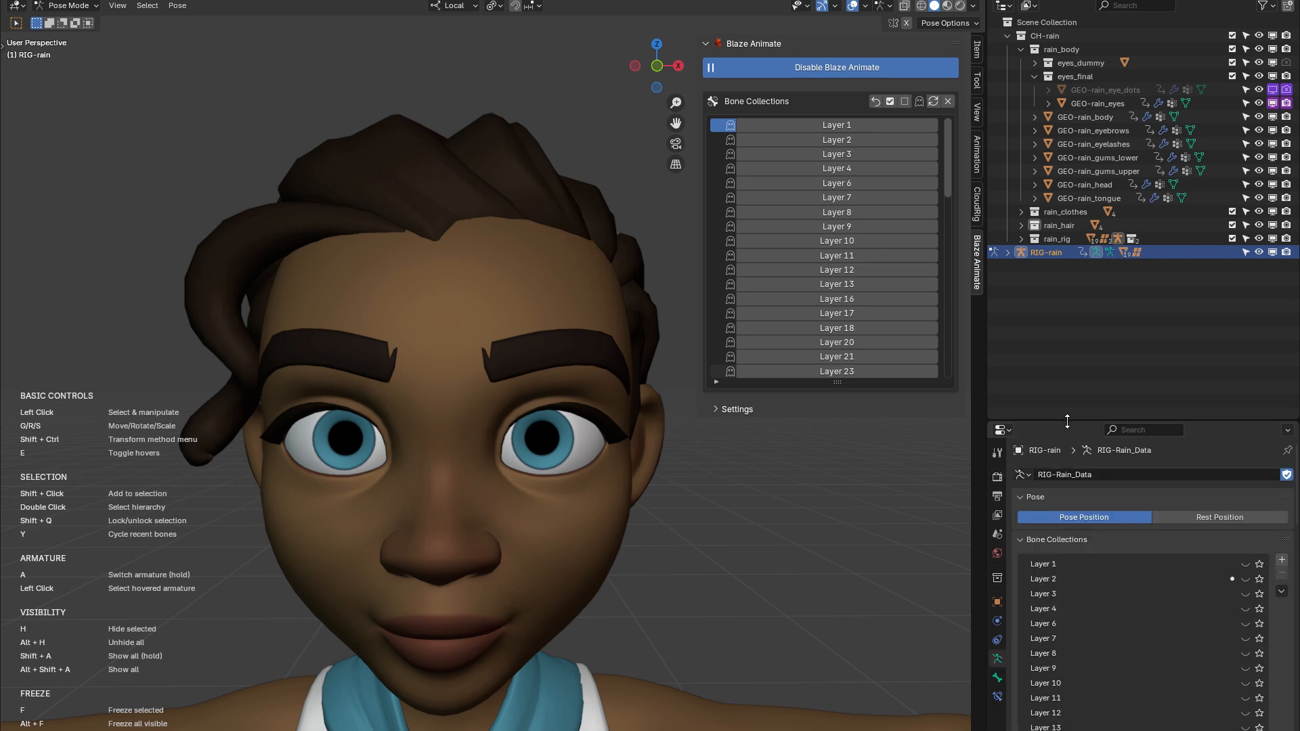
pyautogui.moveTo(1068, 422); pyautogui.dragTo(1067, 335)
pyautogui.scroll(-2, 1148, 528)
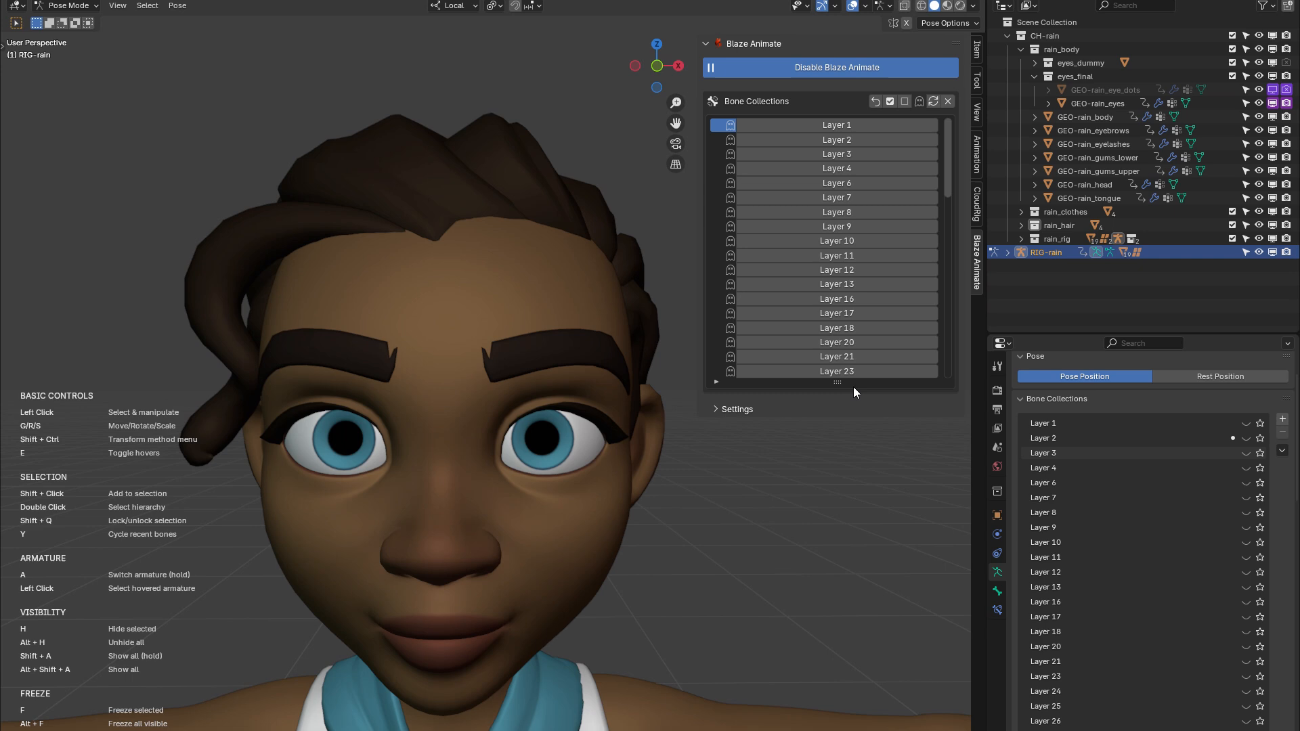
pyautogui.moveTo(840, 381); pyautogui.dragTo(841, 396)
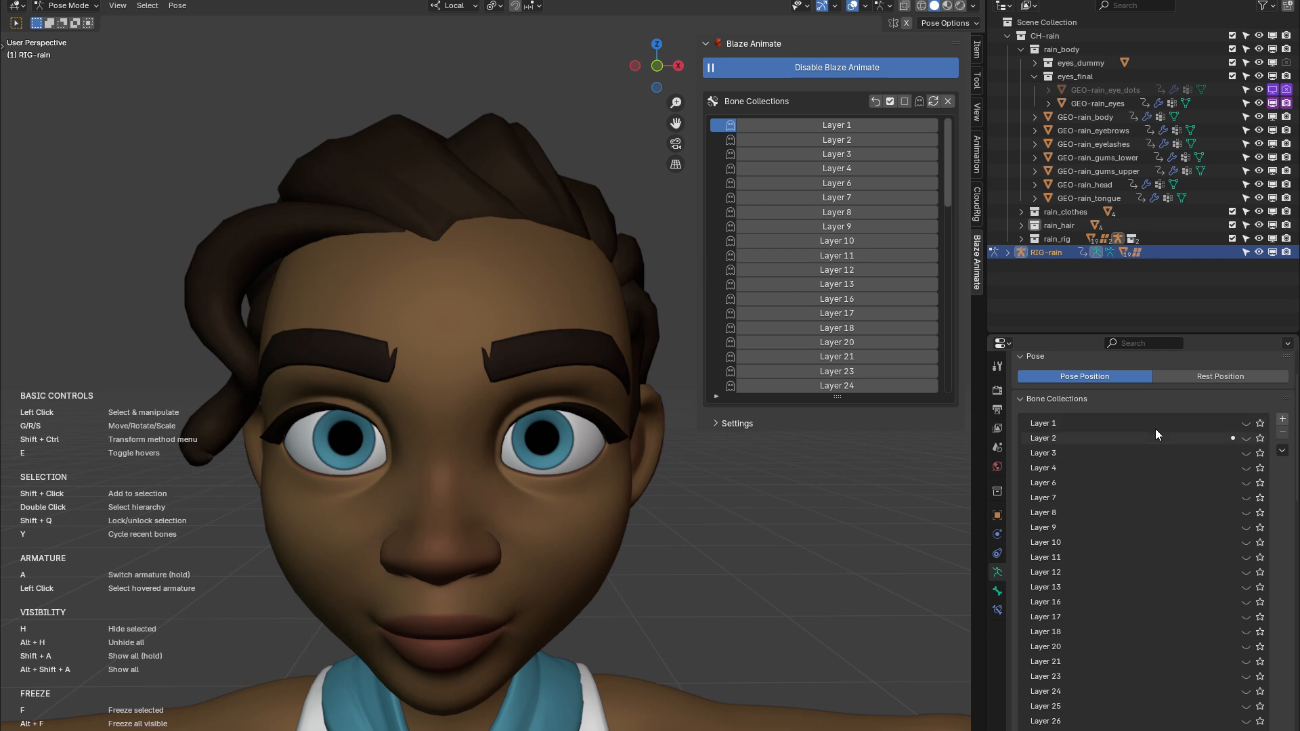
# Show the Layer 1 and Layer 2 bone collections and hide both again
pyautogui.click(876, 102)
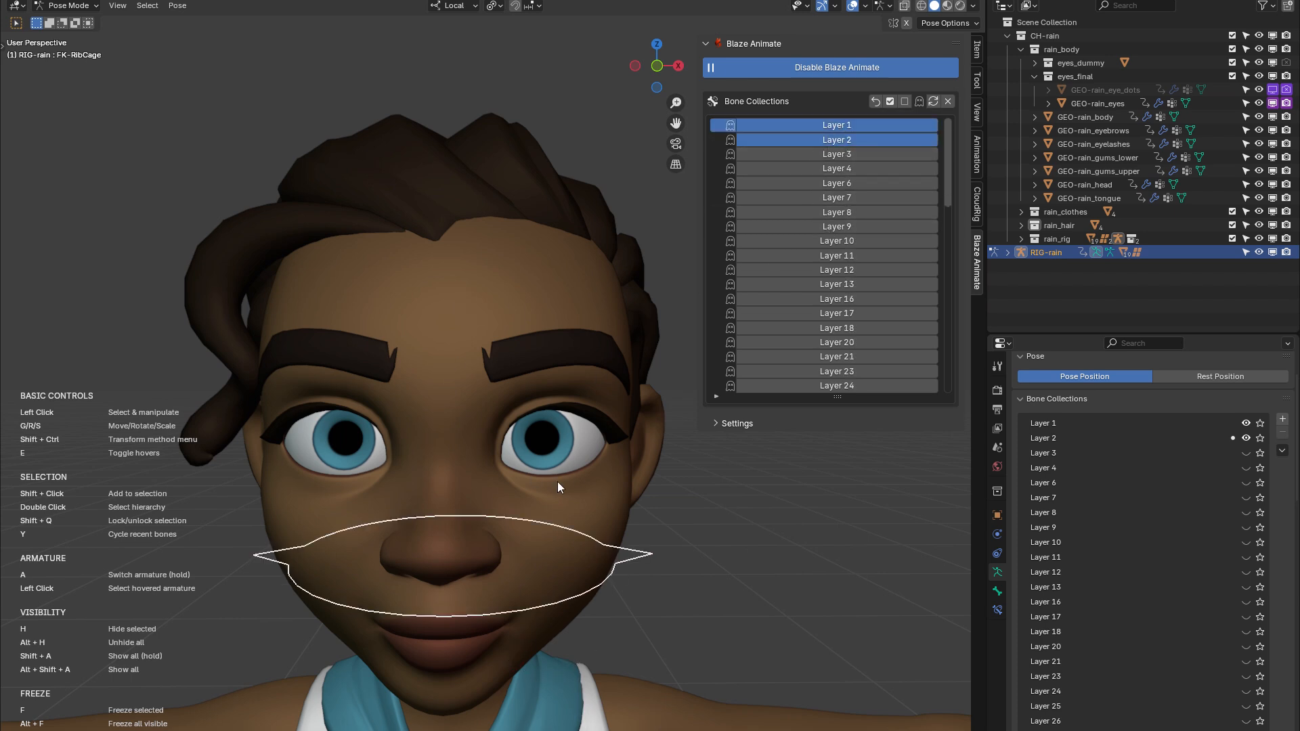
pyautogui.click(847, 140)
pyautogui.click(849, 128)
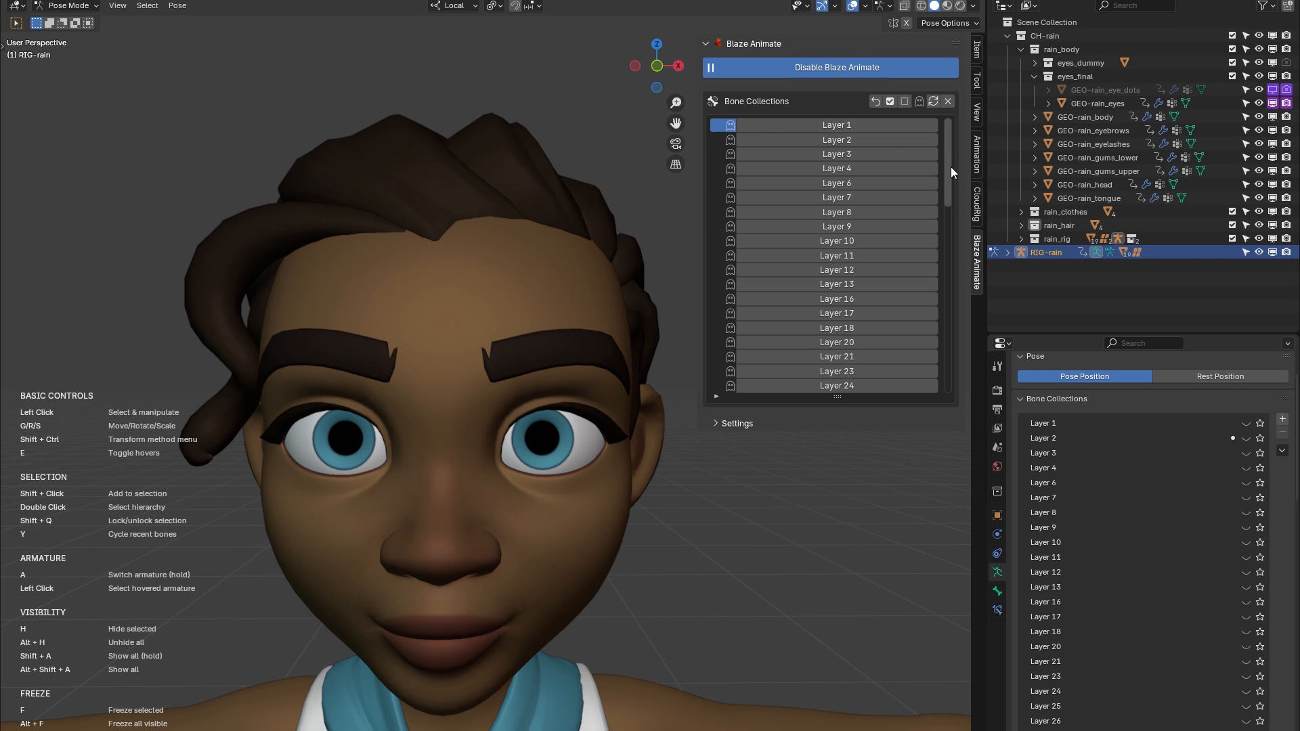
pyautogui.moveTo(951, 166)
pyautogui.mouseDown()
pyautogui.moveTo(944, 356)
pyautogui.moveTo(943, 160)
pyautogui.mouseUp()
pyautogui.scroll(-8, 507, 379)
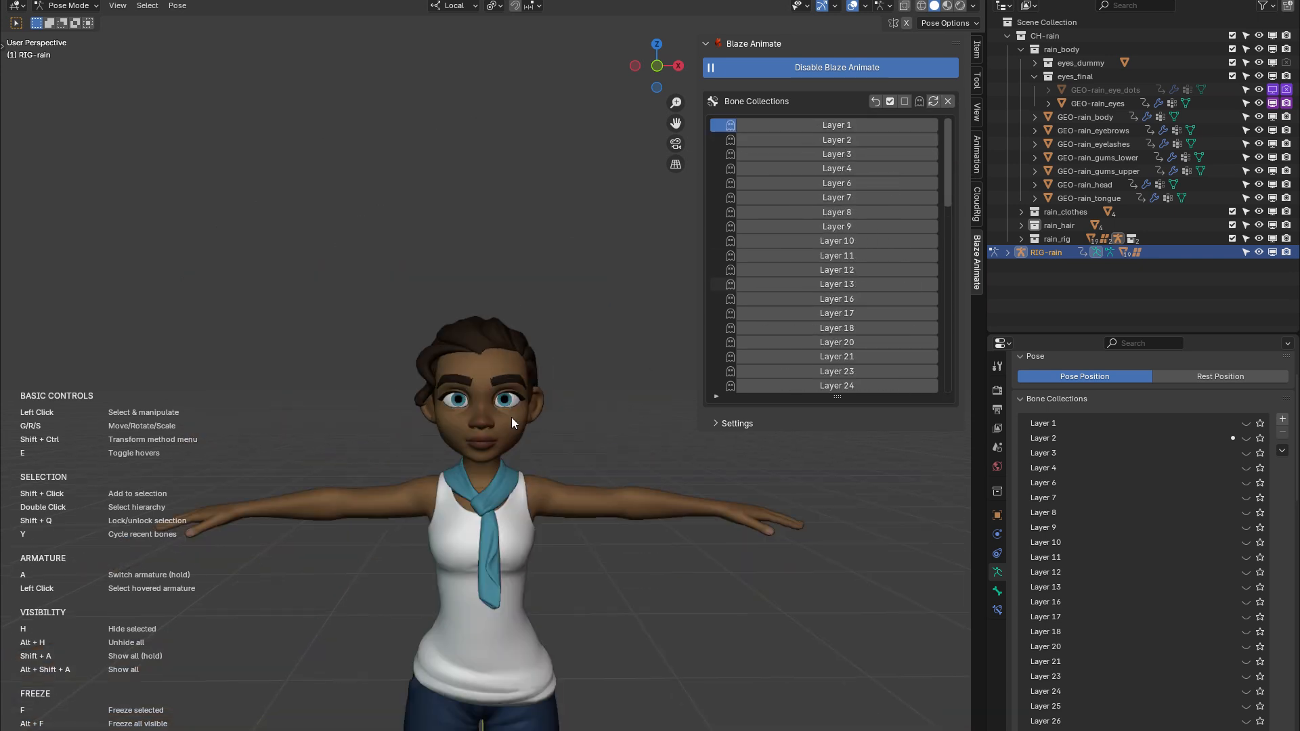
pyautogui.scroll(6, 512, 426)
pyautogui.scroll(-6, 518, 437)
pyautogui.scroll(6, 527, 505)
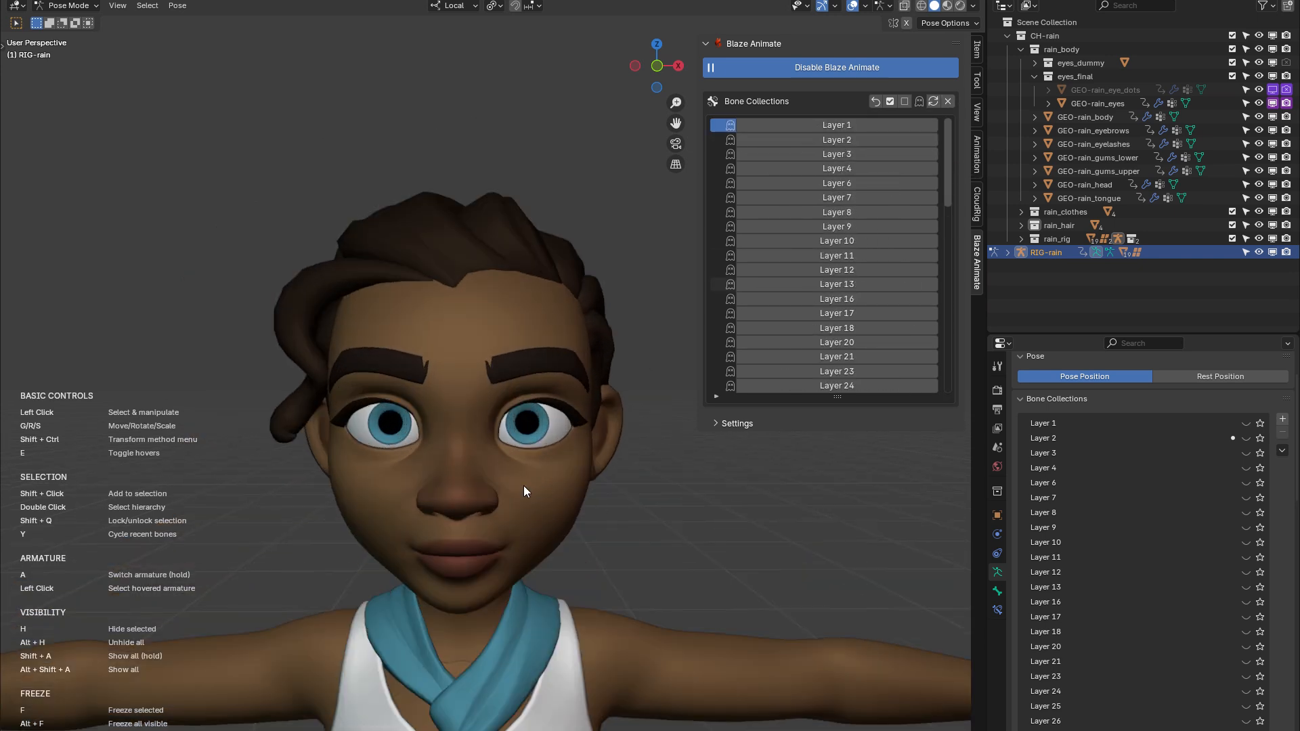
# Make all bone collections of the rig visible and hide them all again
pyautogui.moveTo(524, 490)
pyautogui.mouseDown(button='middle')
pyautogui.moveTo(459, 493)
pyautogui.moveTo(553, 472)
pyautogui.moveTo(539, 495)
pyautogui.moveTo(521, 493)
pyautogui.mouseUp(button='middle')
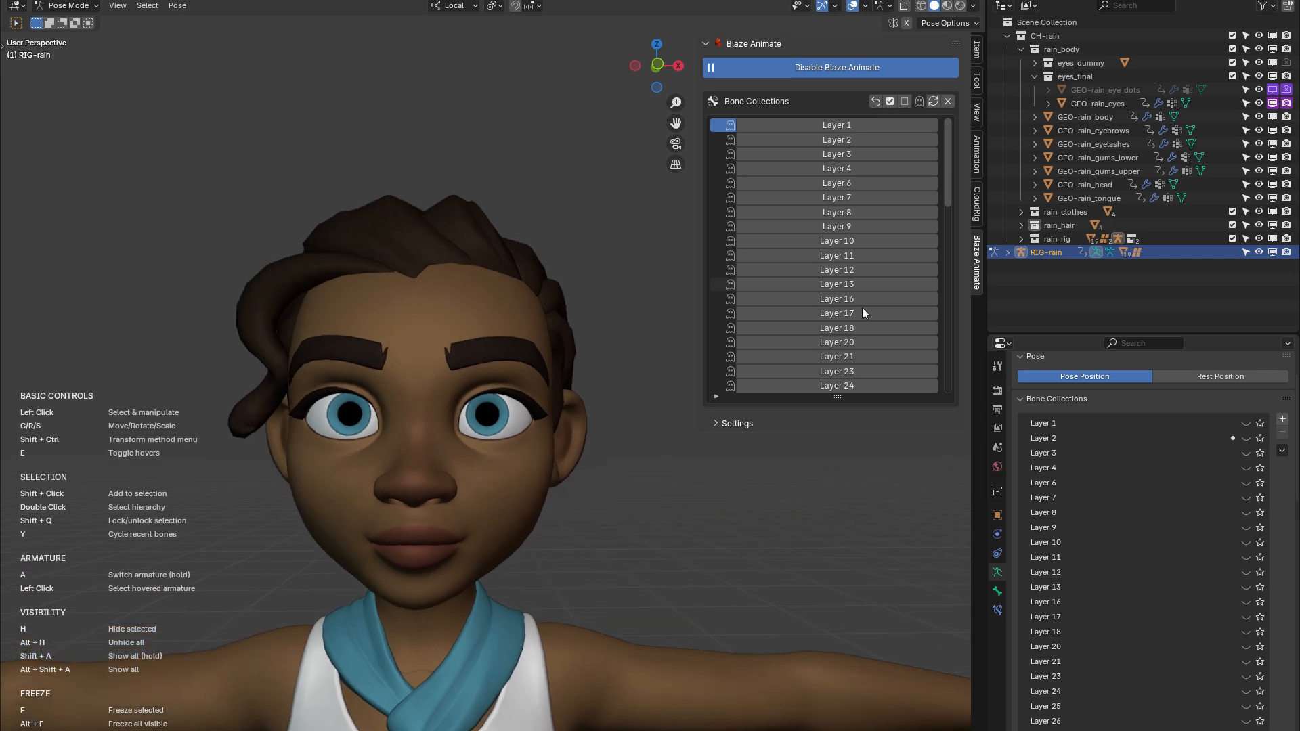
pyautogui.click(890, 100)
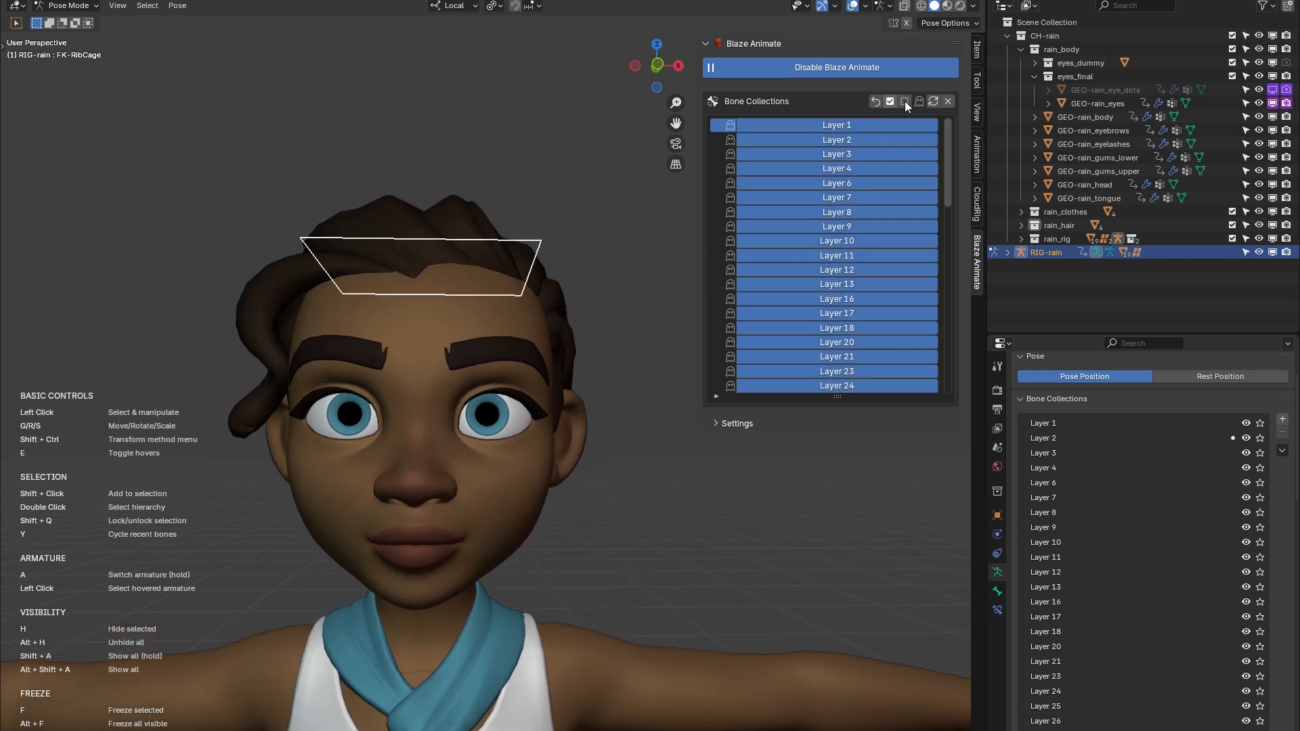
pyautogui.click(904, 100)
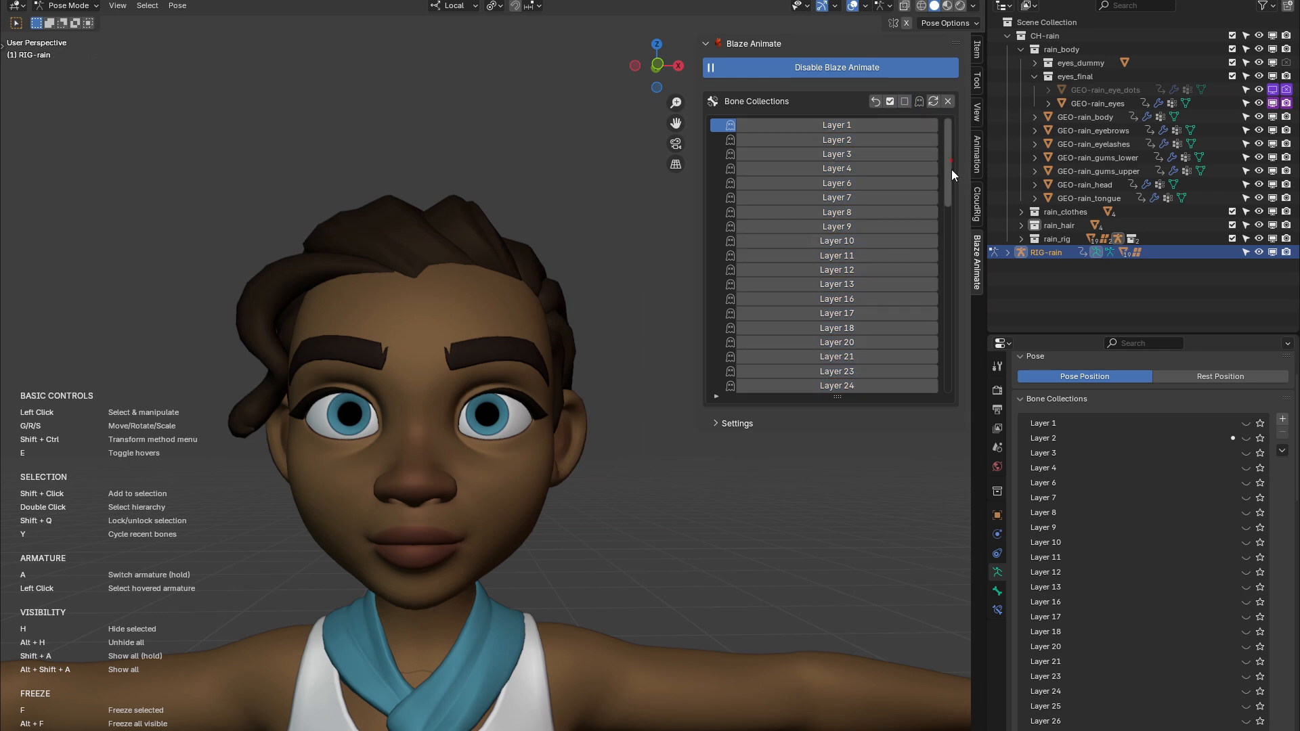
# Mark Face: Main Controls, Body: Main FK Controls and Body: Main IK Controls for isolation and isolate these collections in the Blaze Animate list
pyautogui.moveTo(952, 174); pyautogui.dragTo(941, 353)
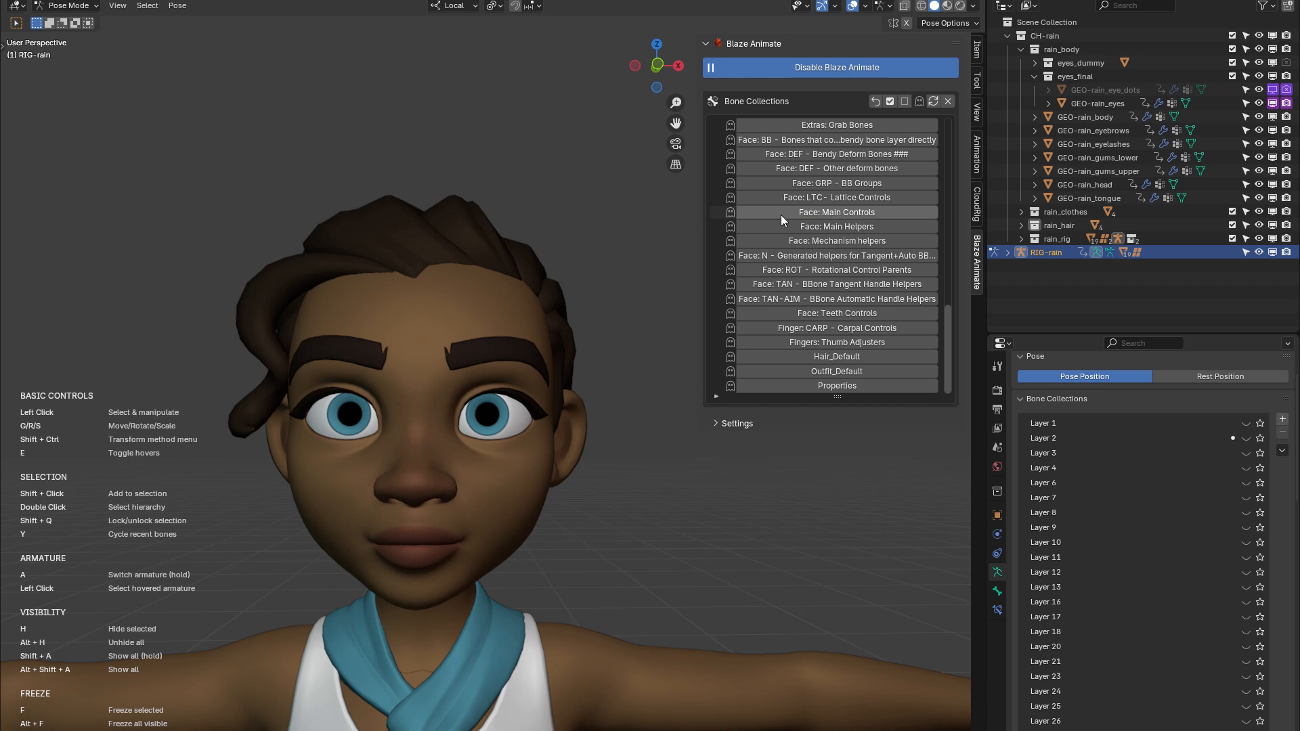
pyautogui.scroll(5, 820, 254)
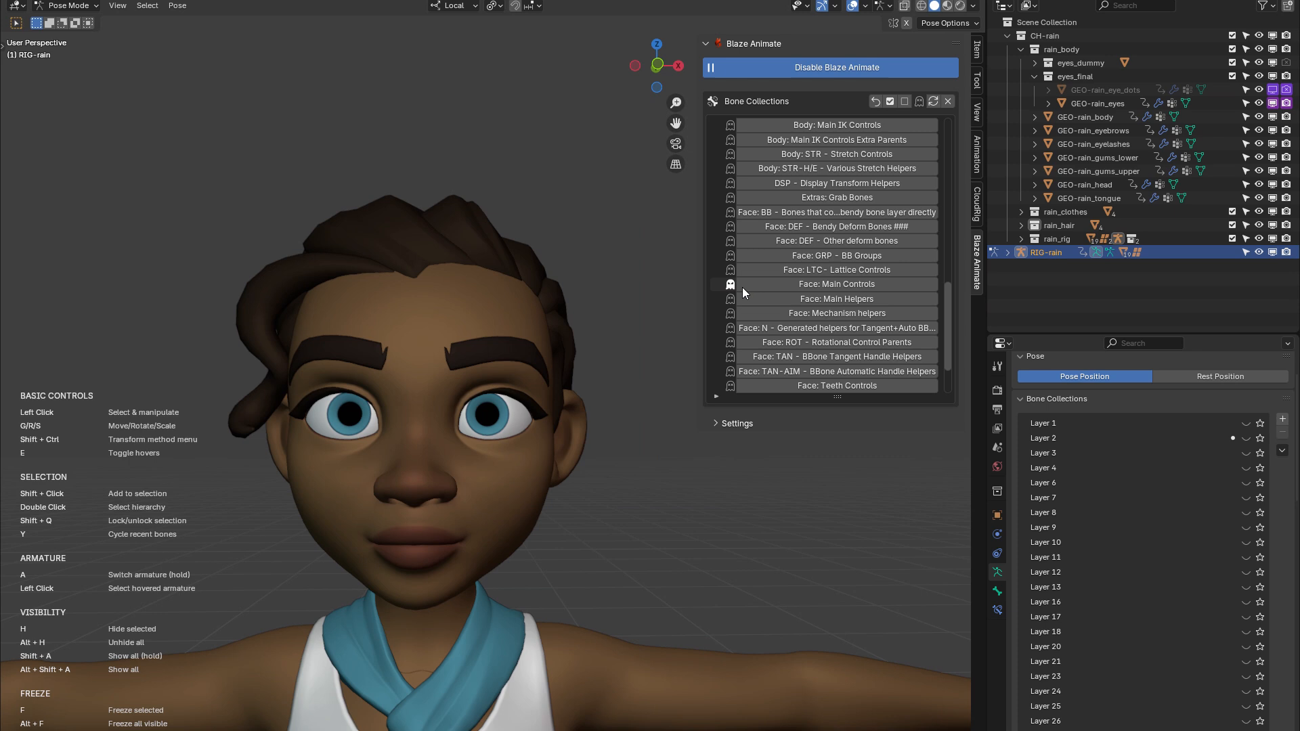
pyautogui.scroll(8, 834, 282)
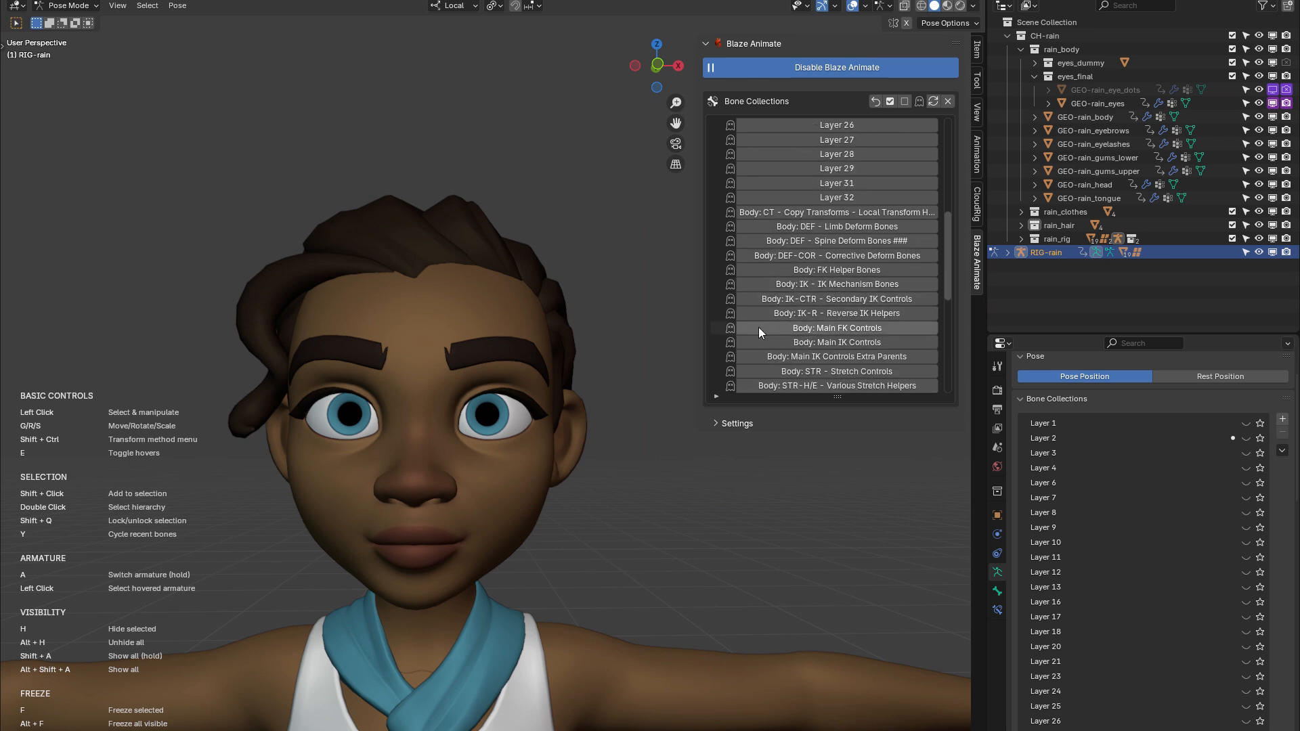
pyautogui.scroll(-1, 751, 317)
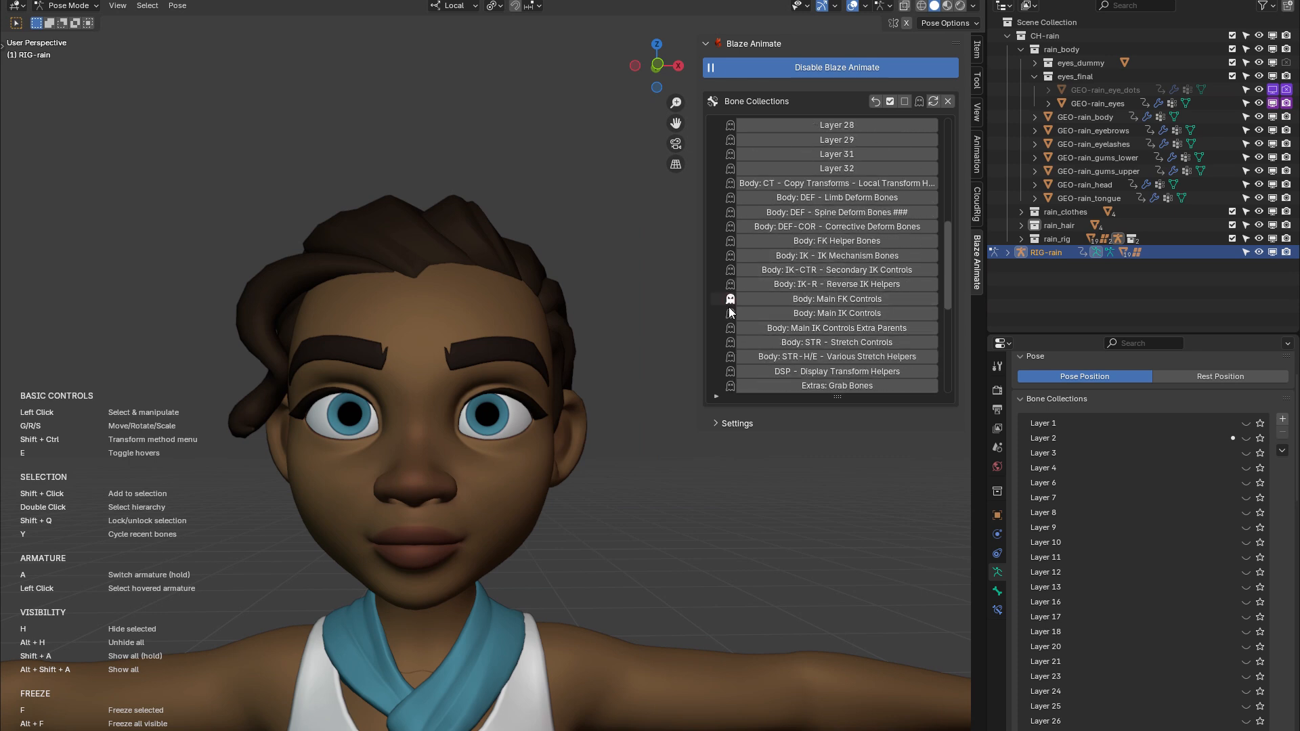
pyautogui.scroll(-5, 738, 315)
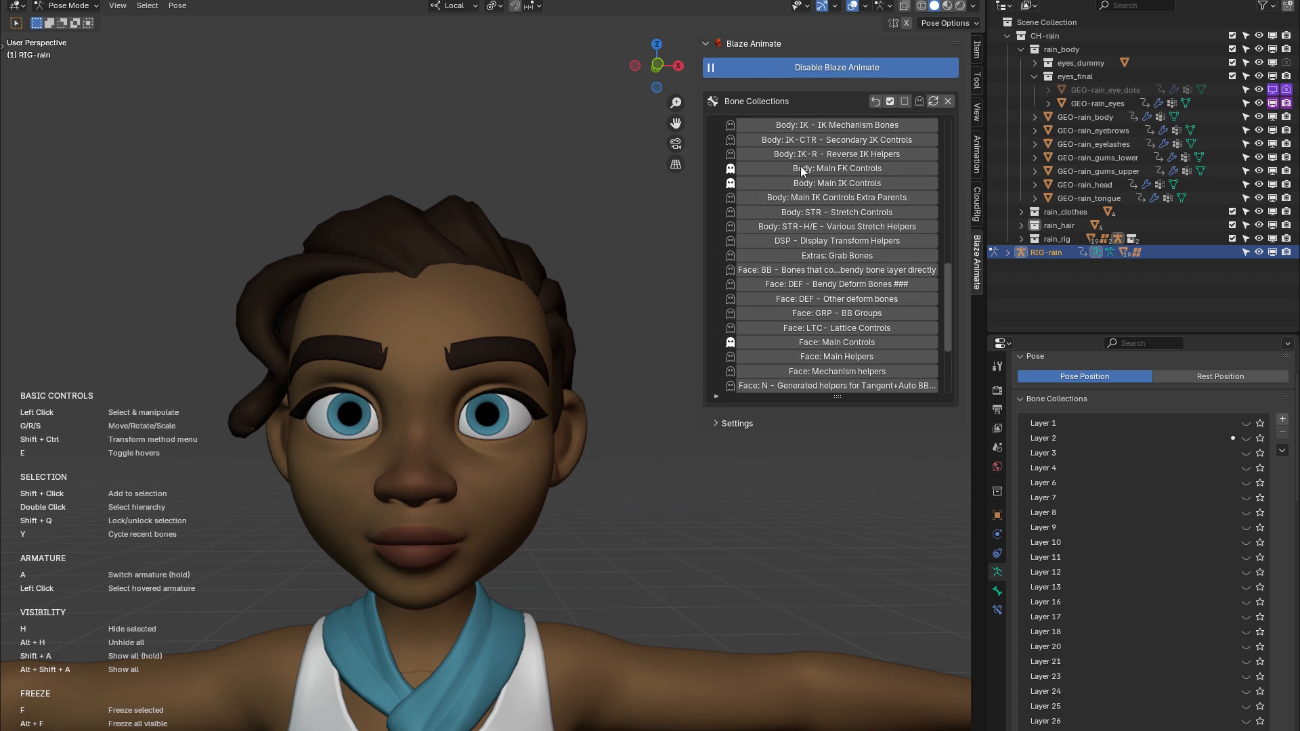
pyautogui.click(919, 101)
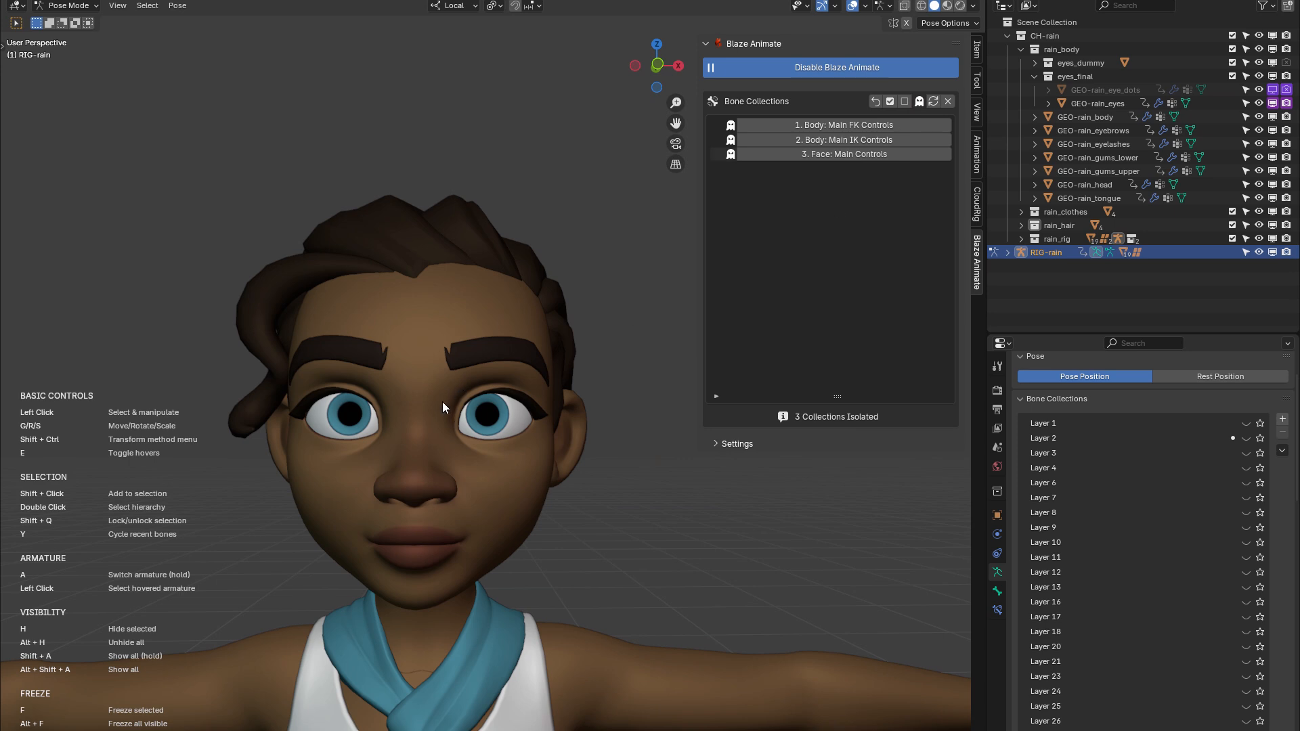
pyautogui.moveTo(442, 402)
pyautogui.mouseDown(button='middle')
pyautogui.moveTo(460, 382)
pyautogui.moveTo(457, 401)
pyautogui.mouseUp(button='middle')
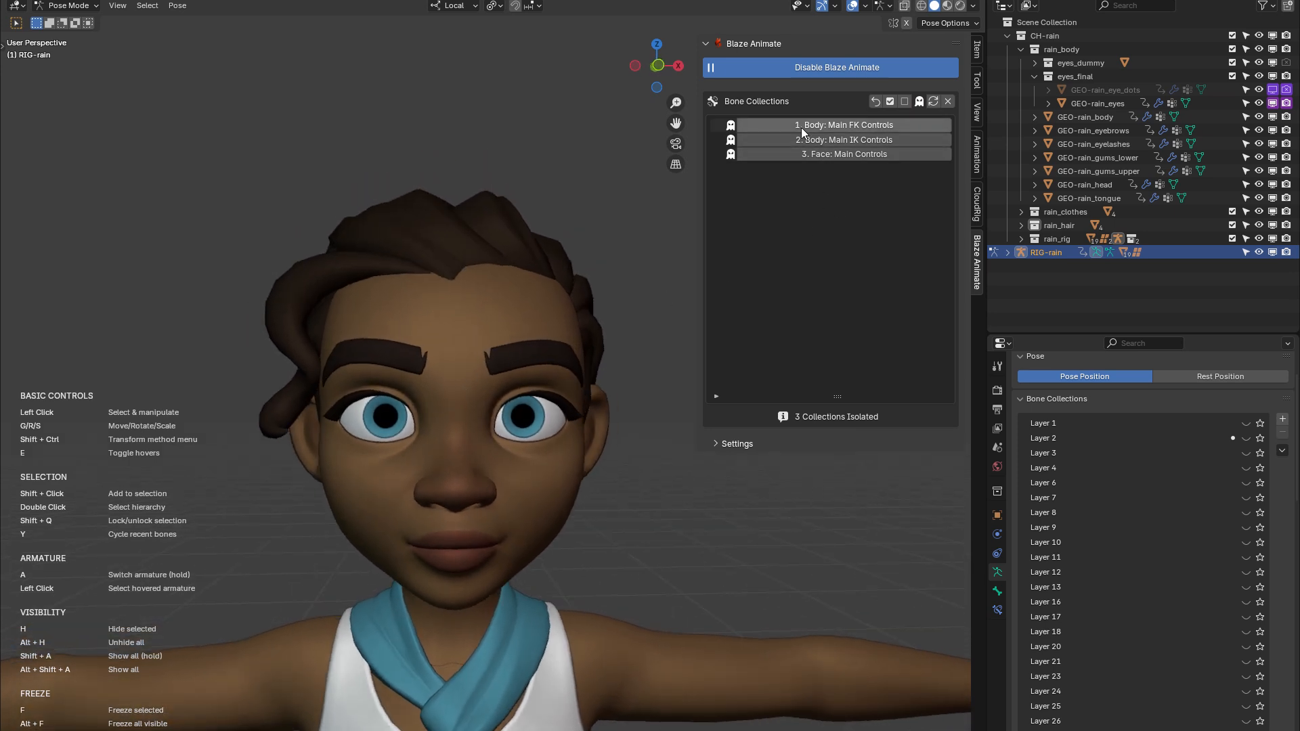
pyautogui.keyDown('shift'); pyautogui.moveTo(450, 408); pyautogui.dragTo(437, 360, button='middle'); pyautogui.keyUp('shift')
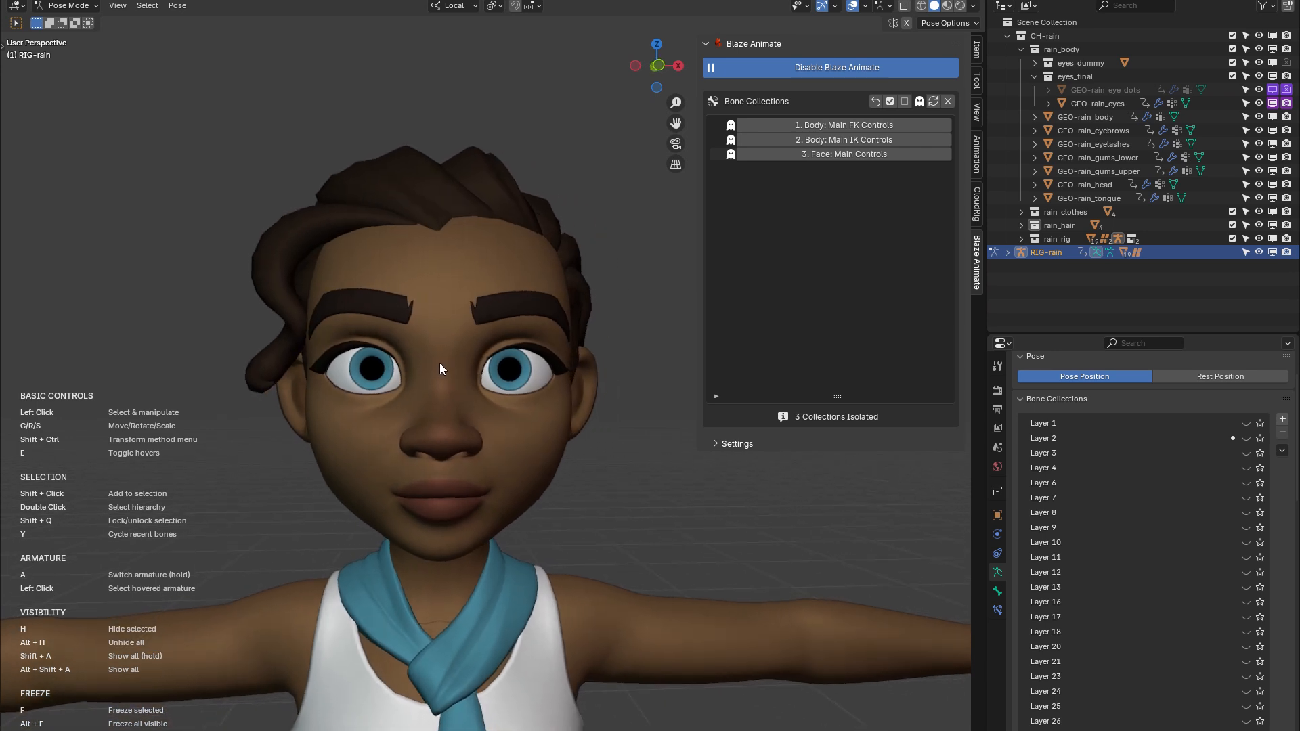
pyautogui.moveTo(441, 367); pyautogui.dragTo(444, 368, button='middle')
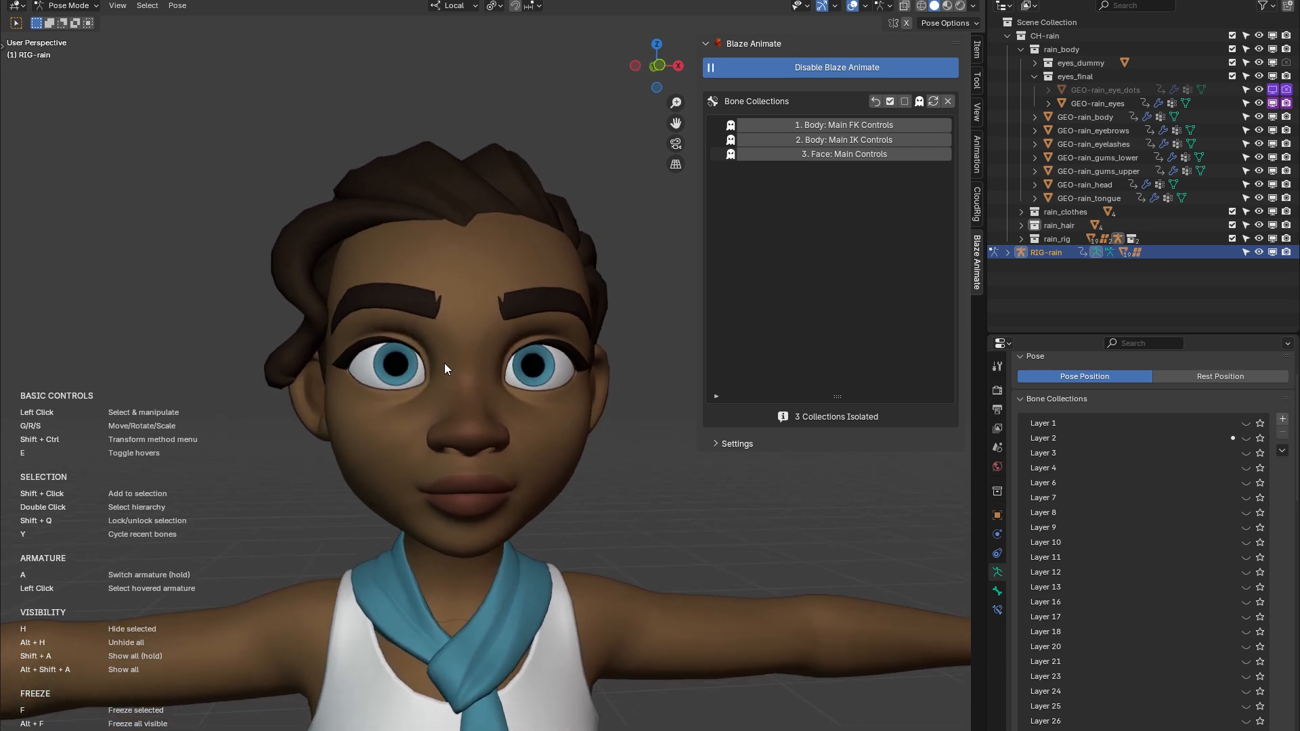
# Show and hide the isolated Body: Main FK Controls, Body: Main IK Controls and Face: Main Controls collections one after another
pyautogui.click(446, 367)
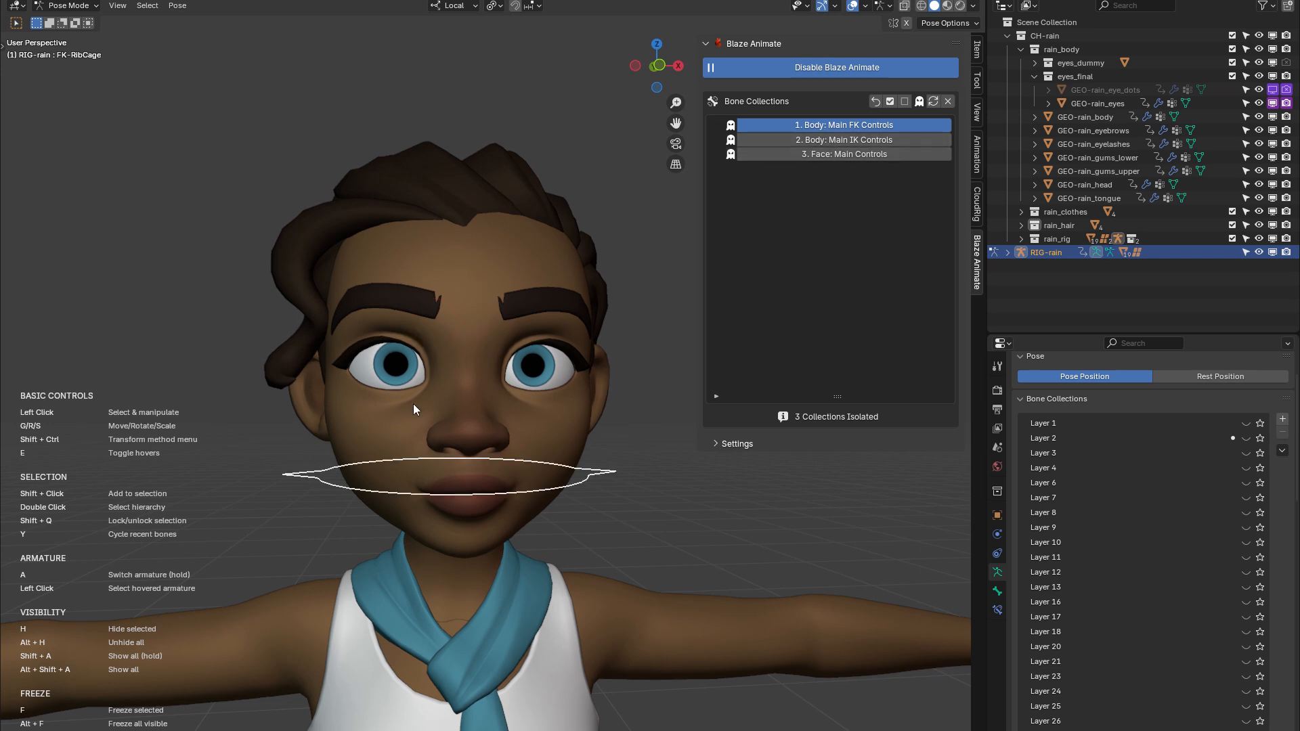
pyautogui.press('1')
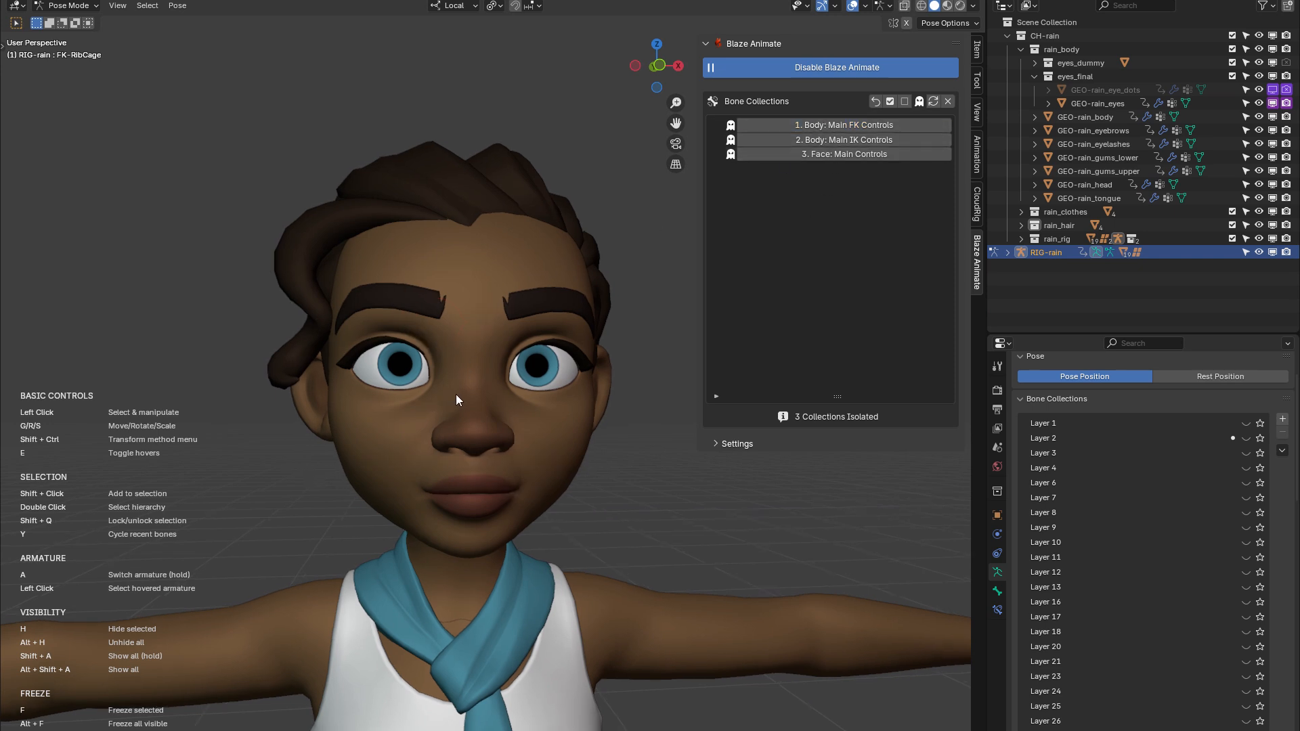
pyautogui.press('2')
pyautogui.press('2')
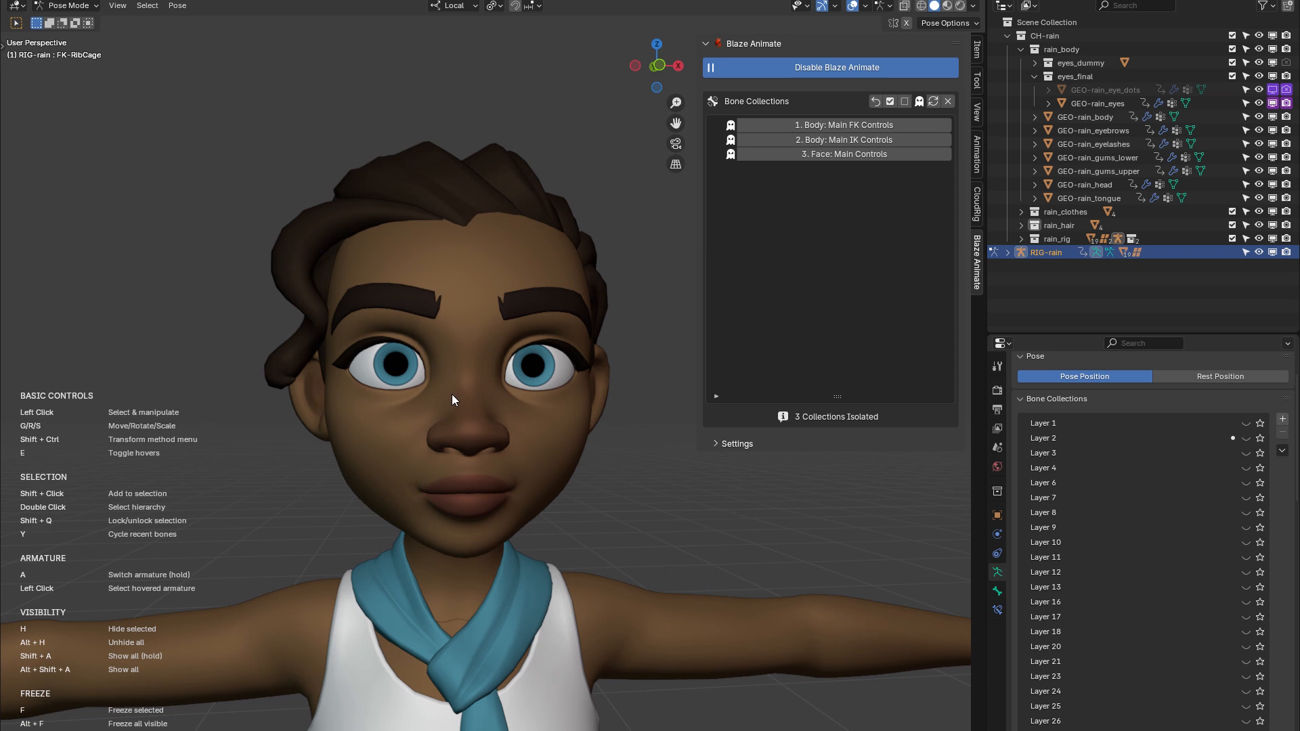
pyautogui.press('3')
pyautogui.press('3')
# Expand the add-on's overlay settings, disable the overlay and enable it again, keeping the opacity at 0.80
pyautogui.scroll(5, 422, 283)
pyautogui.scroll(-3, 423, 283)
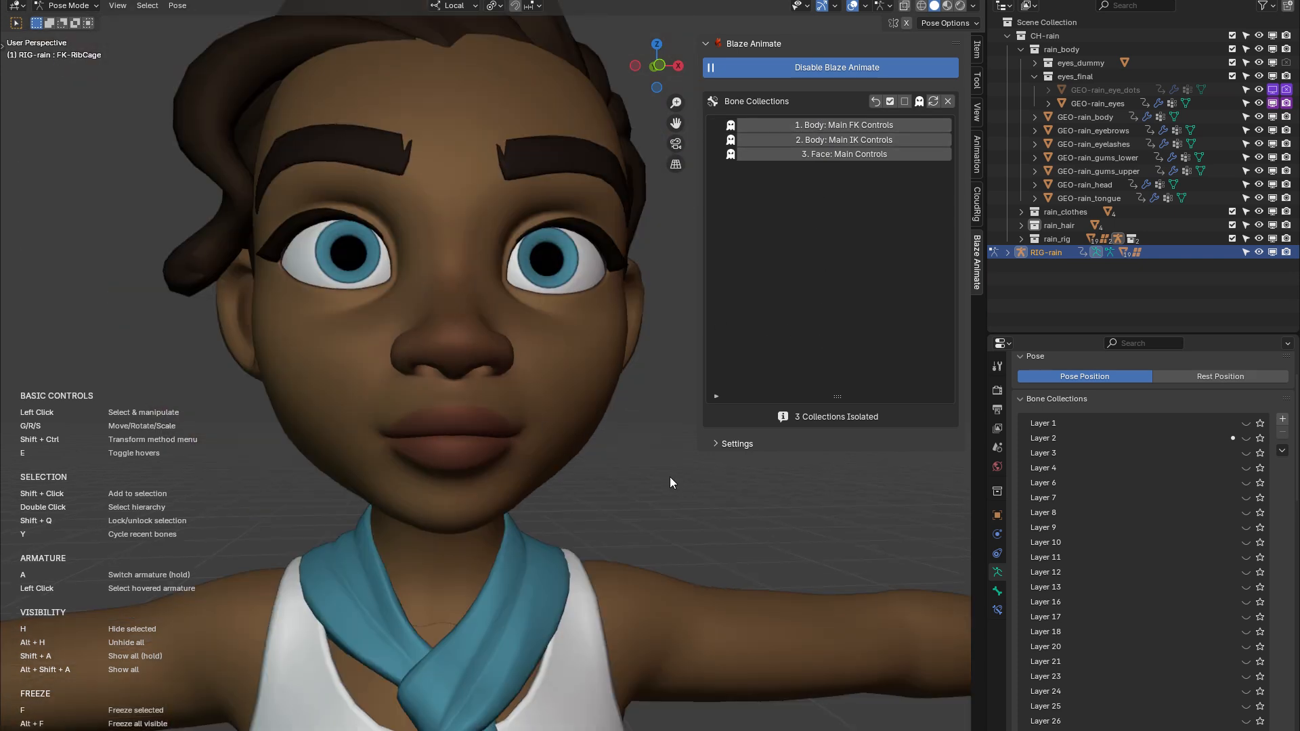
pyautogui.click(722, 443)
pyautogui.moveTo(599, 388); pyautogui.dragTo(588, 429, button='middle')
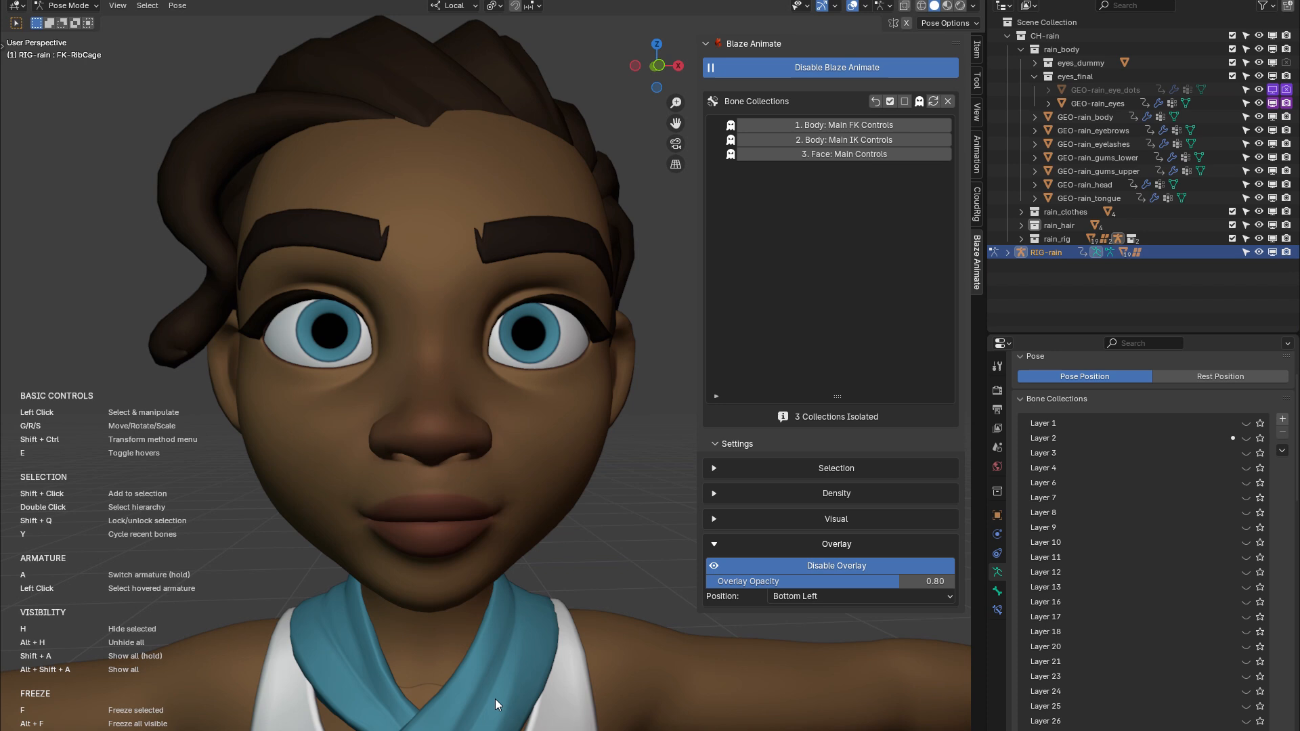
pyautogui.click(830, 566)
pyautogui.click(831, 566)
pyautogui.moveTo(899, 581); pyautogui.dragTo(900, 582)
pyautogui.moveTo(566, 502); pyautogui.dragTo(579, 469, button='middle')
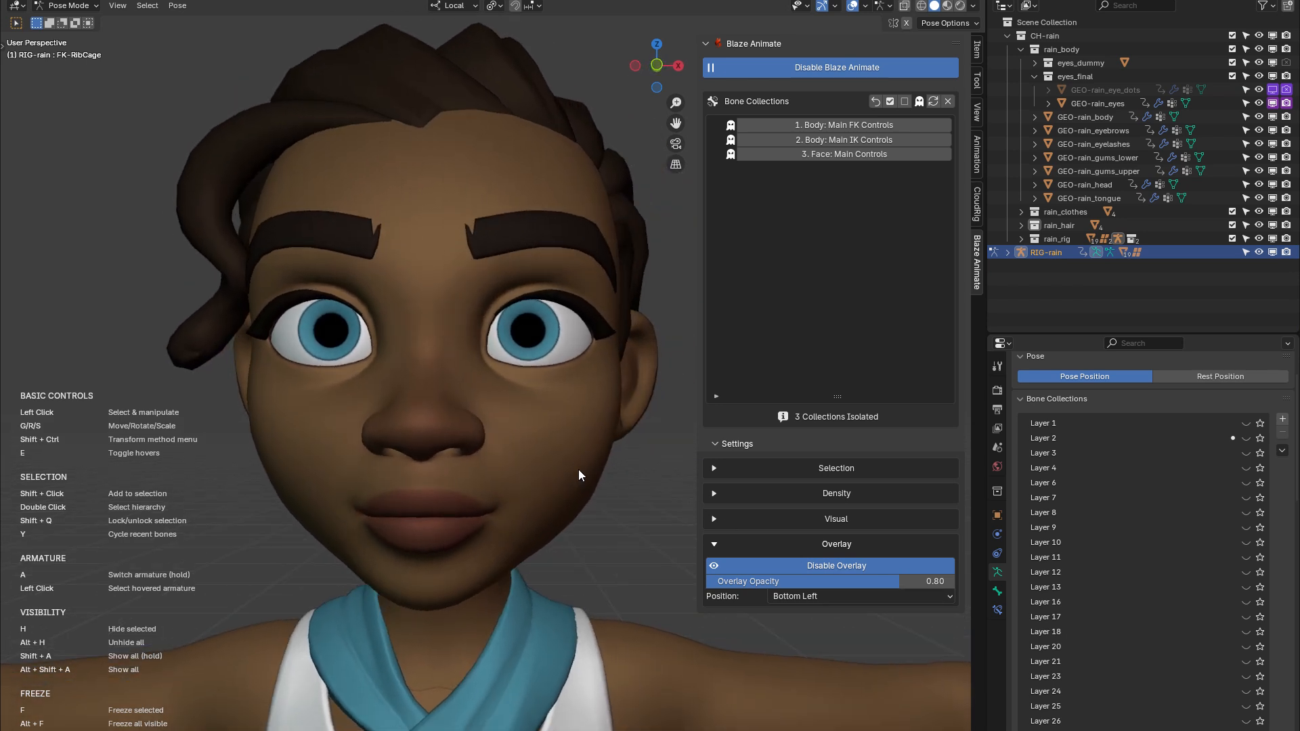
# Hide the sidebar and preview the controls around Rain's mouth and nose
pyautogui.moveTo(671, 345); pyautogui.dragTo(644, 475, button='middle')
pyautogui.press('n')
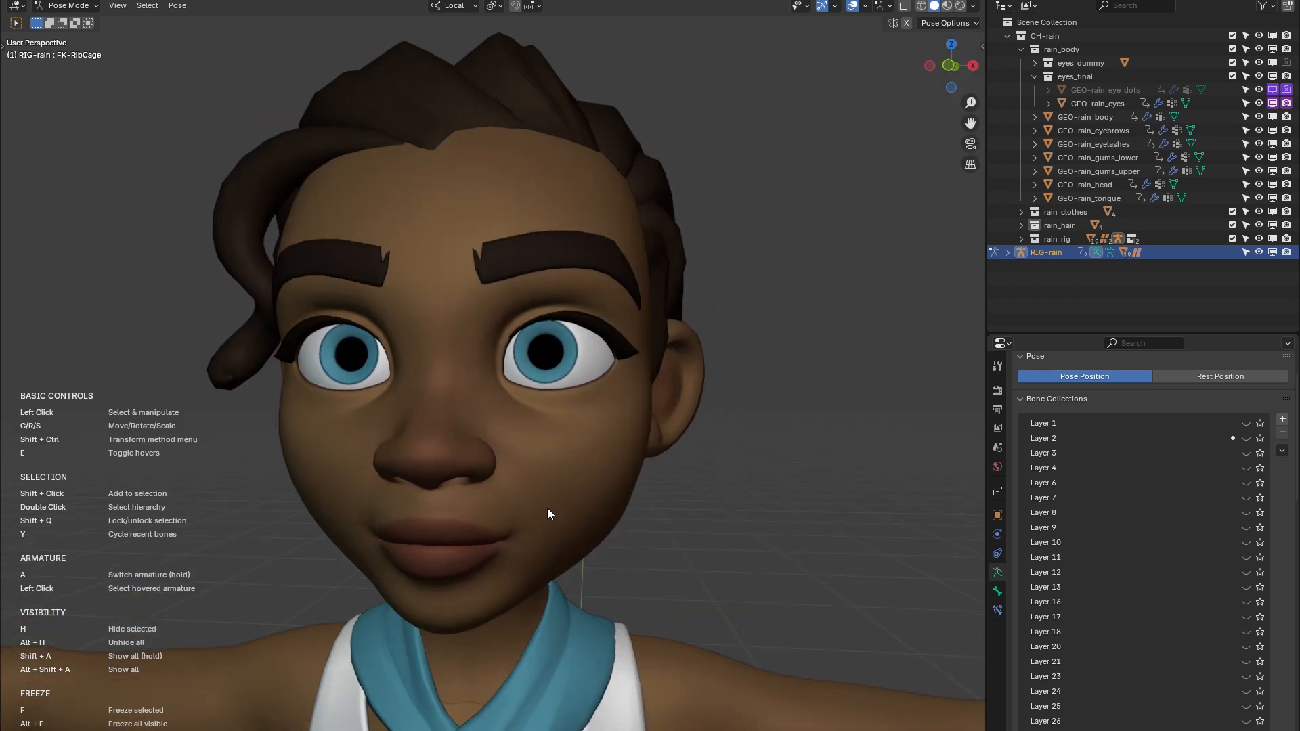
pyautogui.moveTo(413, 529); pyautogui.dragTo(459, 522, button='middle')
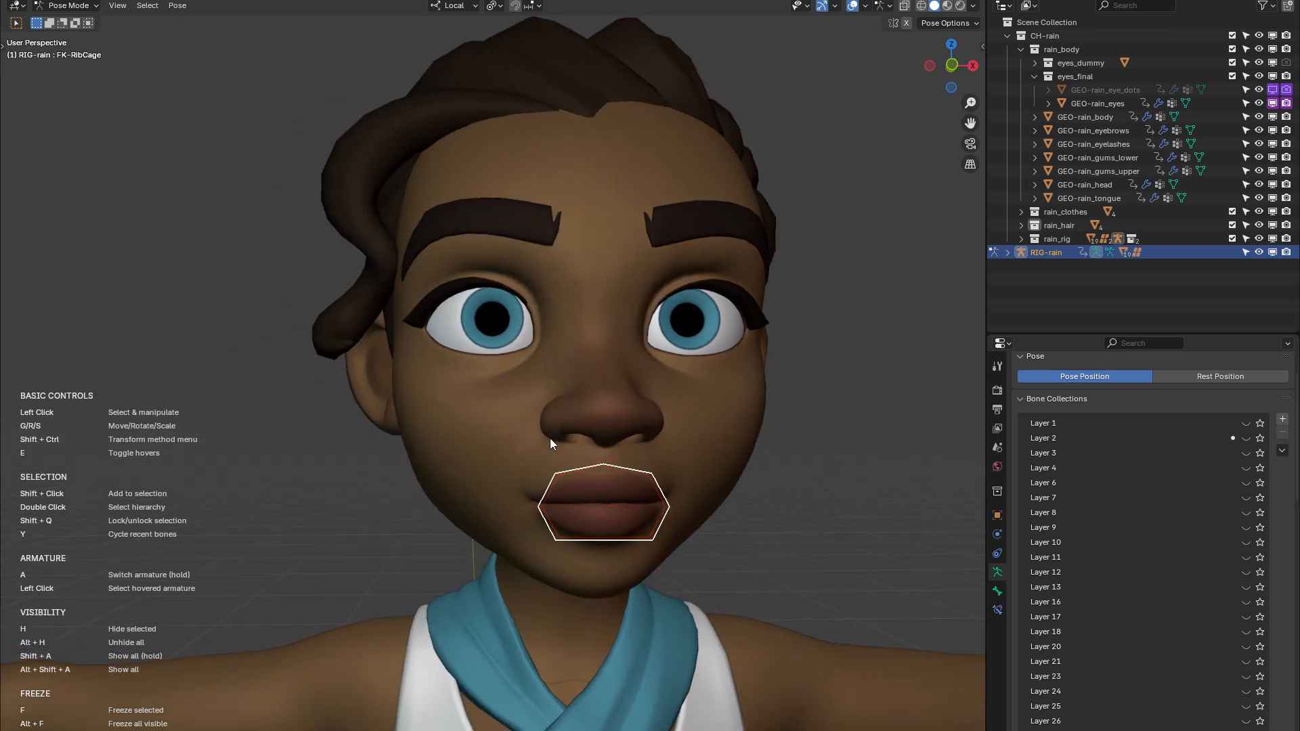
pyautogui.moveTo(532, 458); pyautogui.dragTo(551, 401, button='middle')
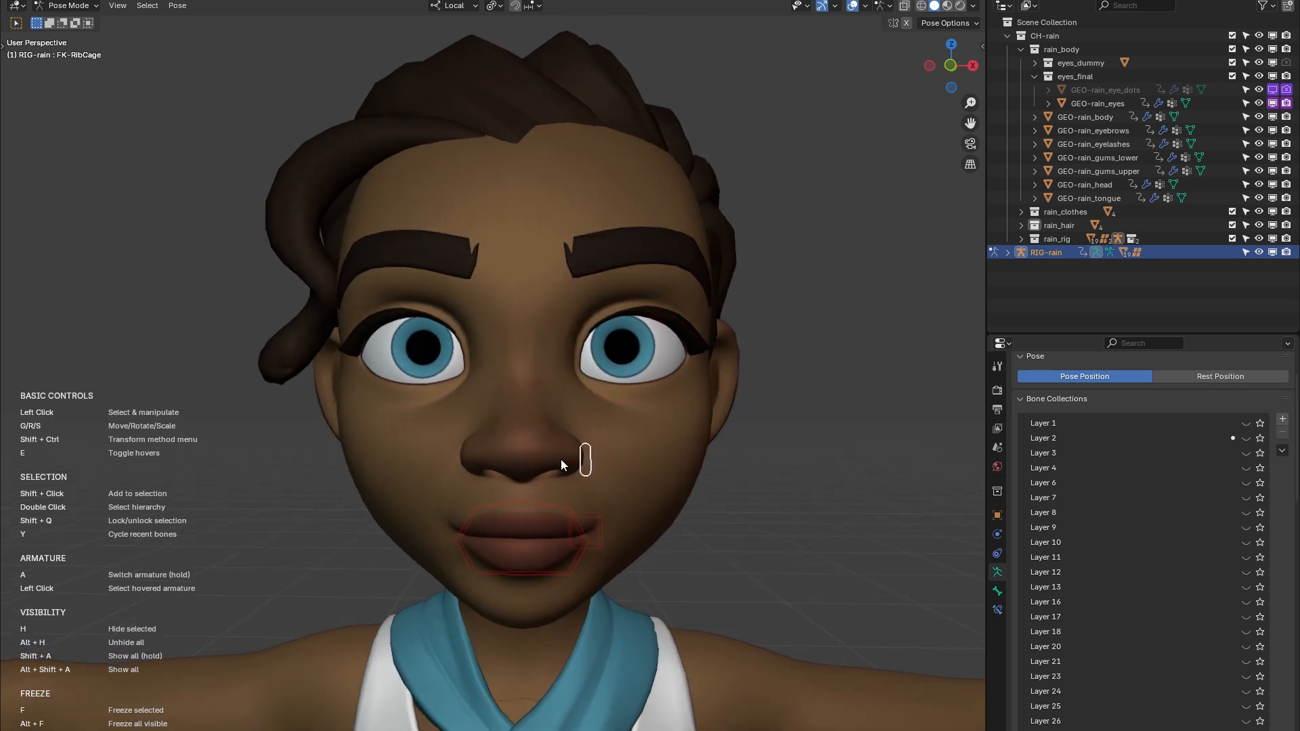
pyautogui.scroll(1, 558, 466)
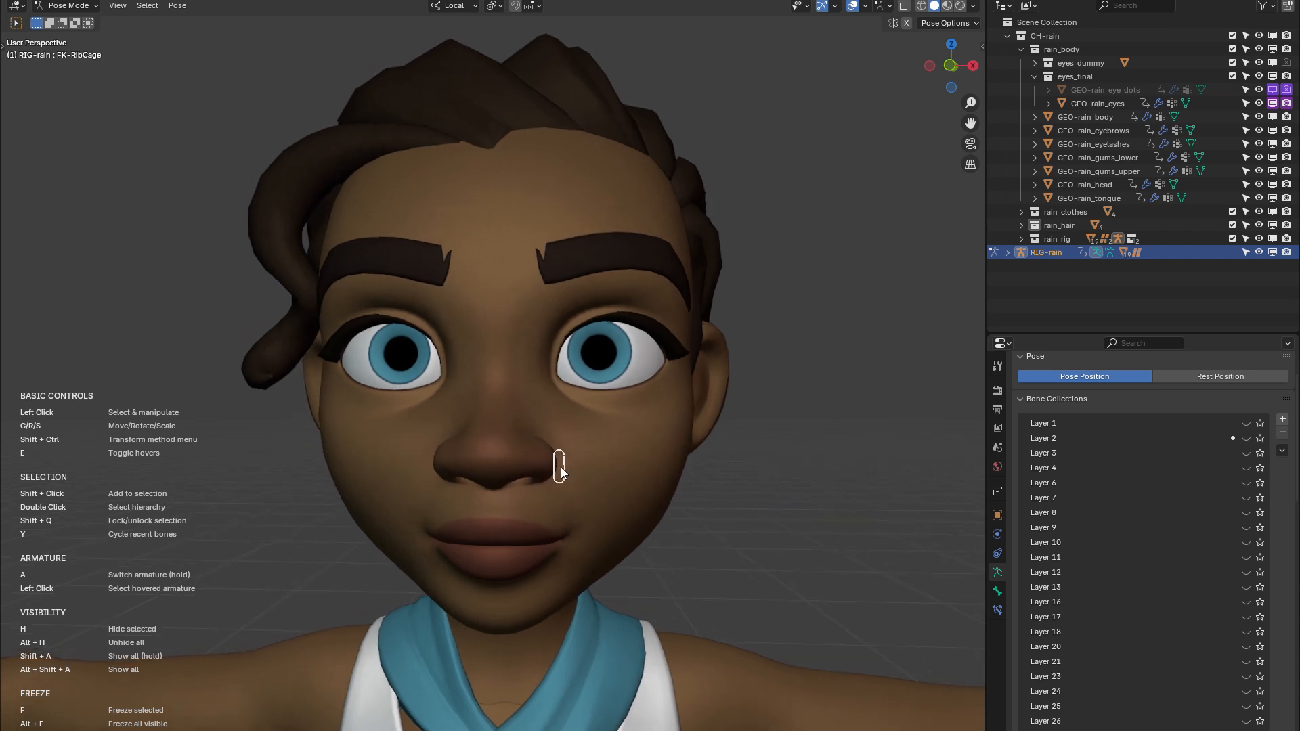
pyautogui.scroll(2, 684, 521)
pyautogui.moveTo(684, 521); pyautogui.dragTo(614, 518, button='middle')
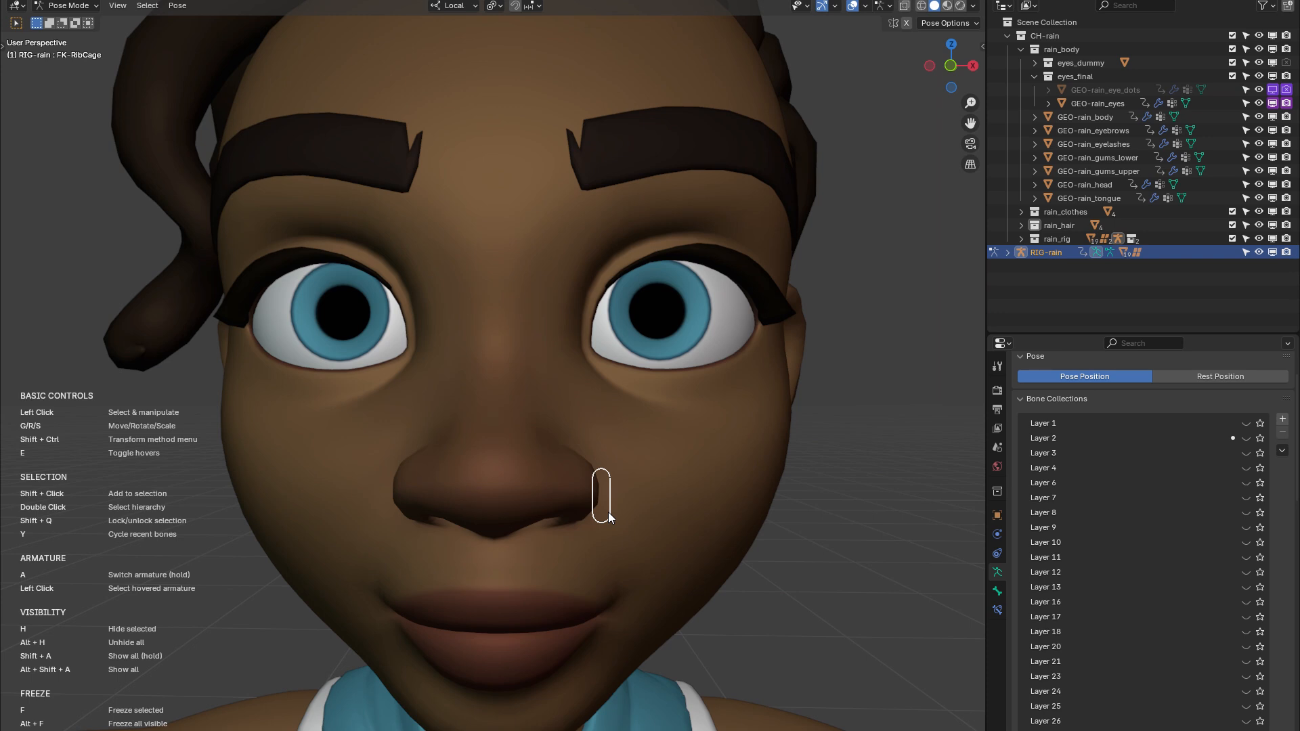
# Try raising the left sneer control beside Rain's nose
pyautogui.moveTo(607, 518)
pyautogui.mouseDown()
pyautogui.moveTo(604, 453)
pyautogui.moveTo(604, 511)
pyautogui.moveTo(602, 494)
pyautogui.mouseUp()
pyautogui.keyDown('shift'); pyautogui.moveTo(556, 448); pyautogui.dragTo(585, 516, button='middle'); pyautogui.keyUp('shift')
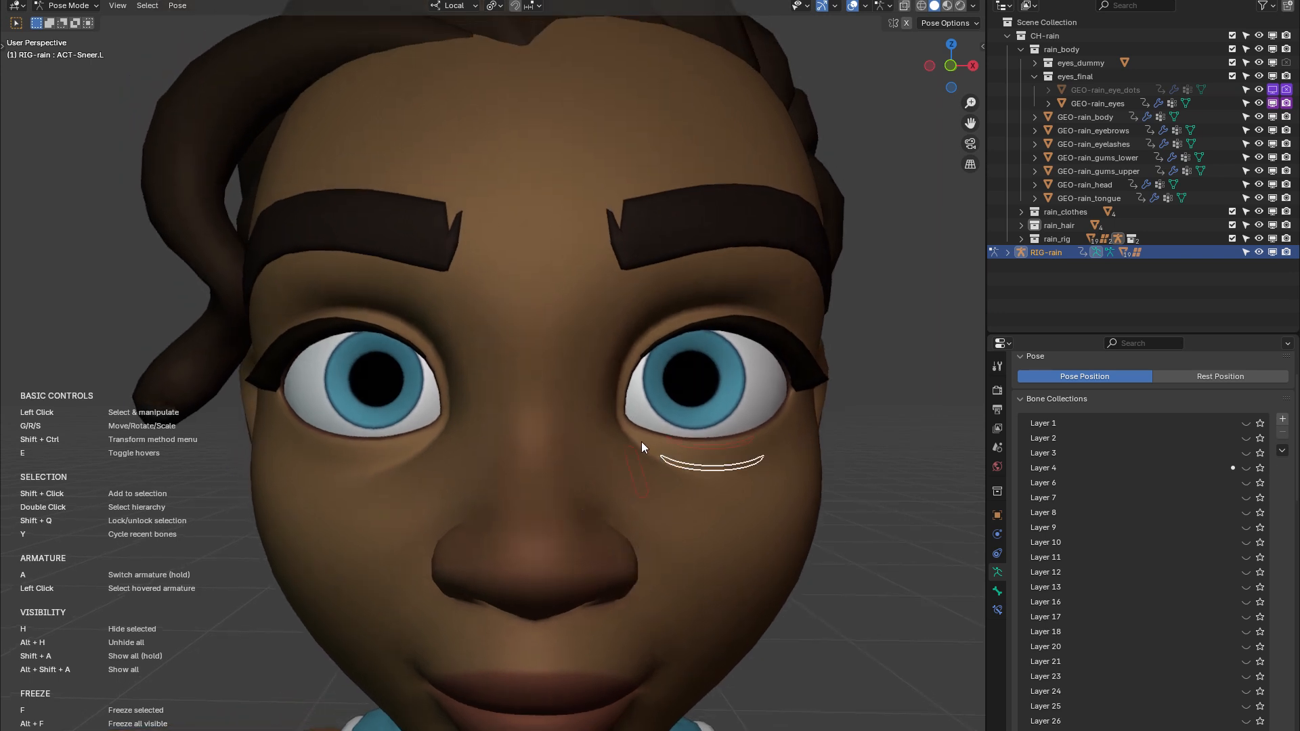
pyautogui.keyDown('shift'); pyautogui.moveTo(653, 416); pyautogui.dragTo(627, 450, button='middle'); pyautogui.keyUp('shift')
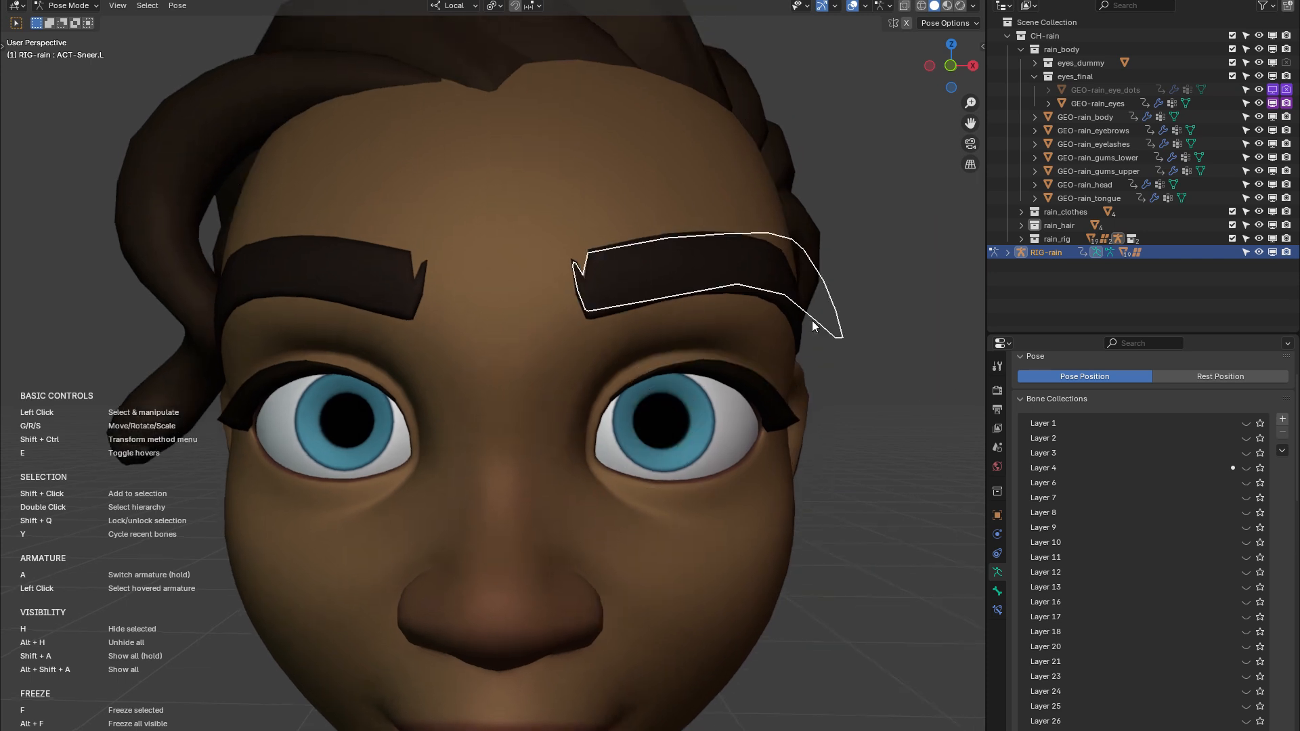
# Select the left eyebrow master control and try moving it several times, cancelling the moves
pyautogui.moveTo(669, 287); pyautogui.dragTo(689, 264)
pyautogui.rightClick(681, 282)
pyautogui.rightClick(681, 274)
pyautogui.rightClick(690, 263)
pyautogui.moveTo(680, 270); pyautogui.dragTo(728, 267, button='middle')
pyautogui.scroll(-4, 579, 273)
pyautogui.moveTo(588, 288)
pyautogui.mouseDown(button='middle')
pyautogui.moveTo(539, 283)
pyautogui.moveTo(665, 263)
pyautogui.moveTo(724, 287)
pyautogui.moveTo(586, 278)
pyautogui.mouseUp(button='middle')
pyautogui.scroll(2, 727, 293)
pyautogui.scroll(3, 624, 455)
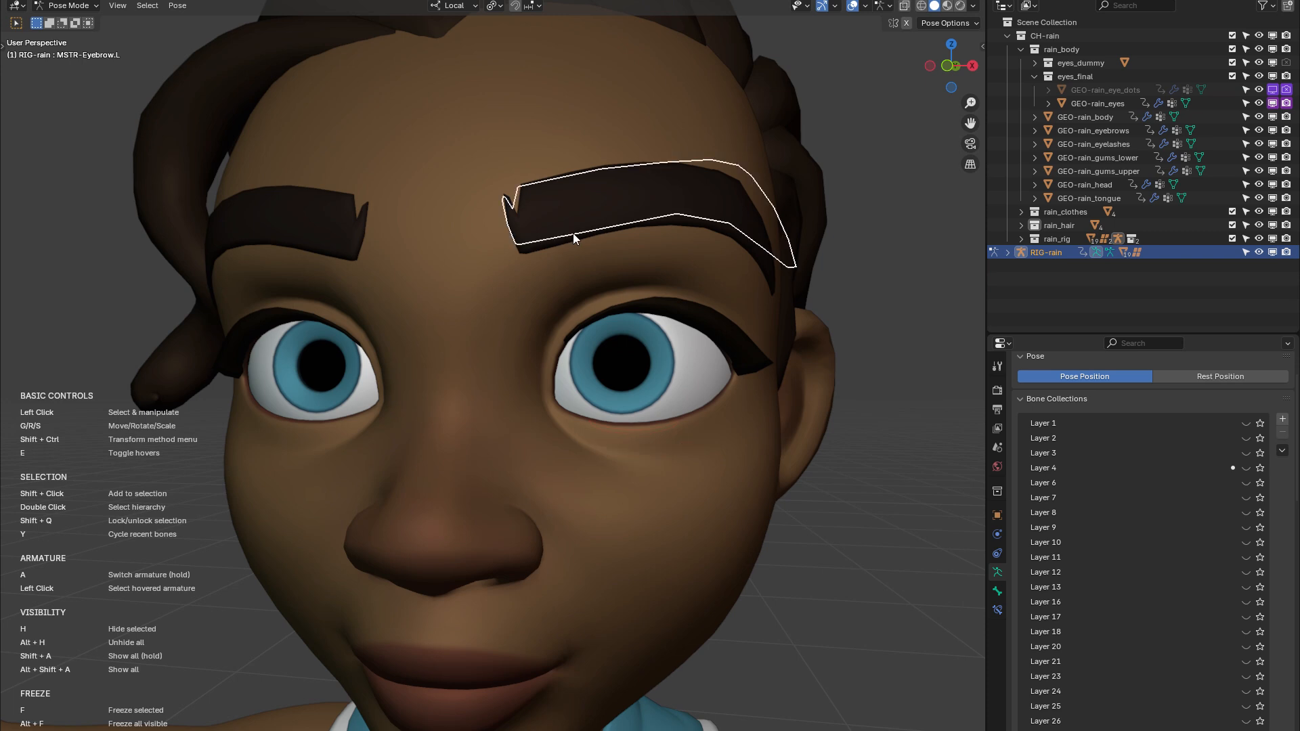
# Try moving, rotating and scaling the left eyebrow master control without keeping any of the changes
pyautogui.moveTo(573, 233); pyautogui.dragTo(567, 197)
pyautogui.press('r')
pyautogui.press('Escape')
pyautogui.press('s')
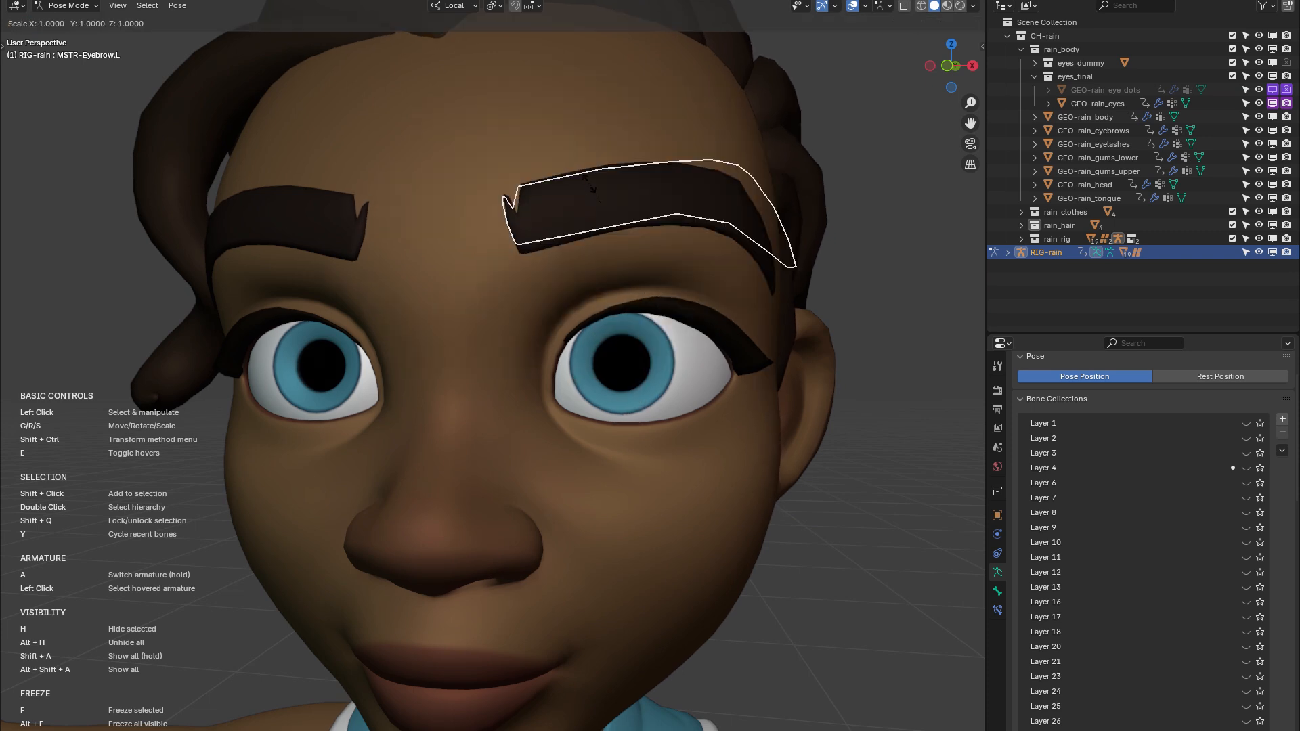
pyautogui.click(581, 249)
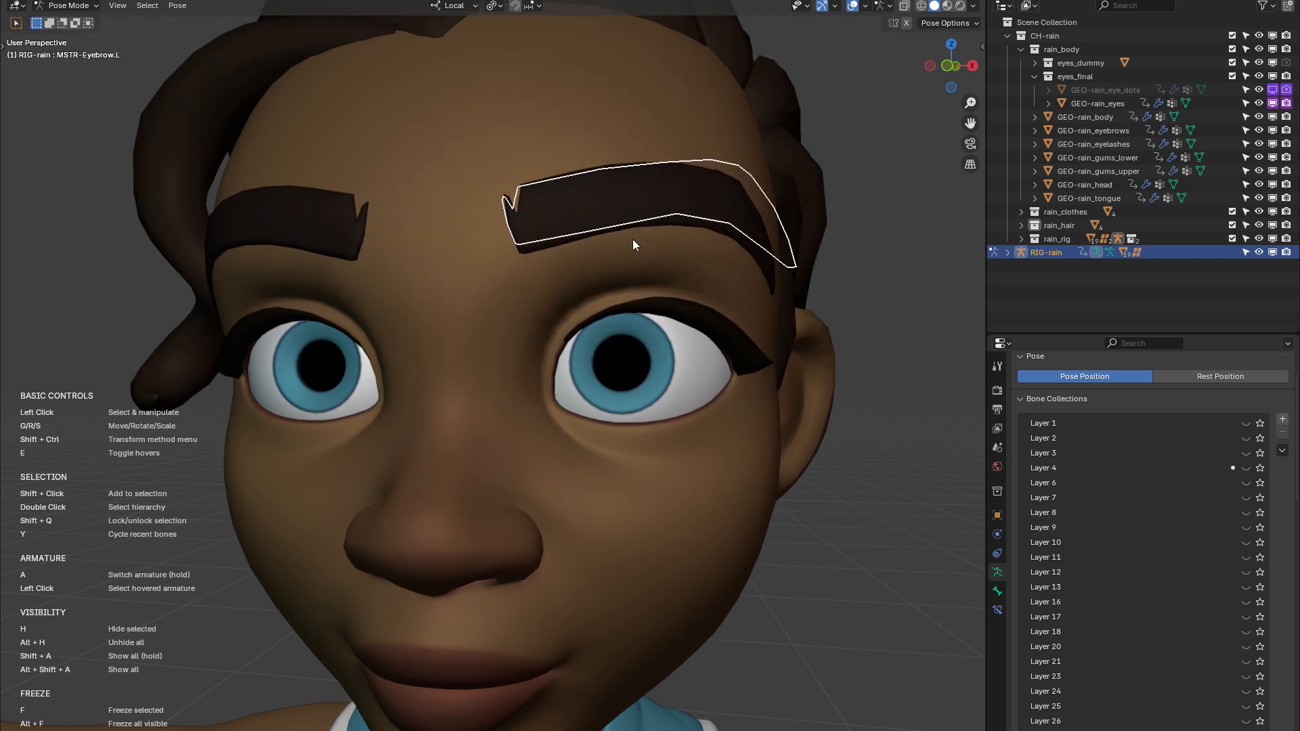
pyautogui.moveTo(579, 246); pyautogui.dragTo(576, 280, button='middle')
pyautogui.keyDown('shift'); pyautogui.moveTo(616, 338); pyautogui.dragTo(633, 298, button='middle'); pyautogui.keyUp('shift')
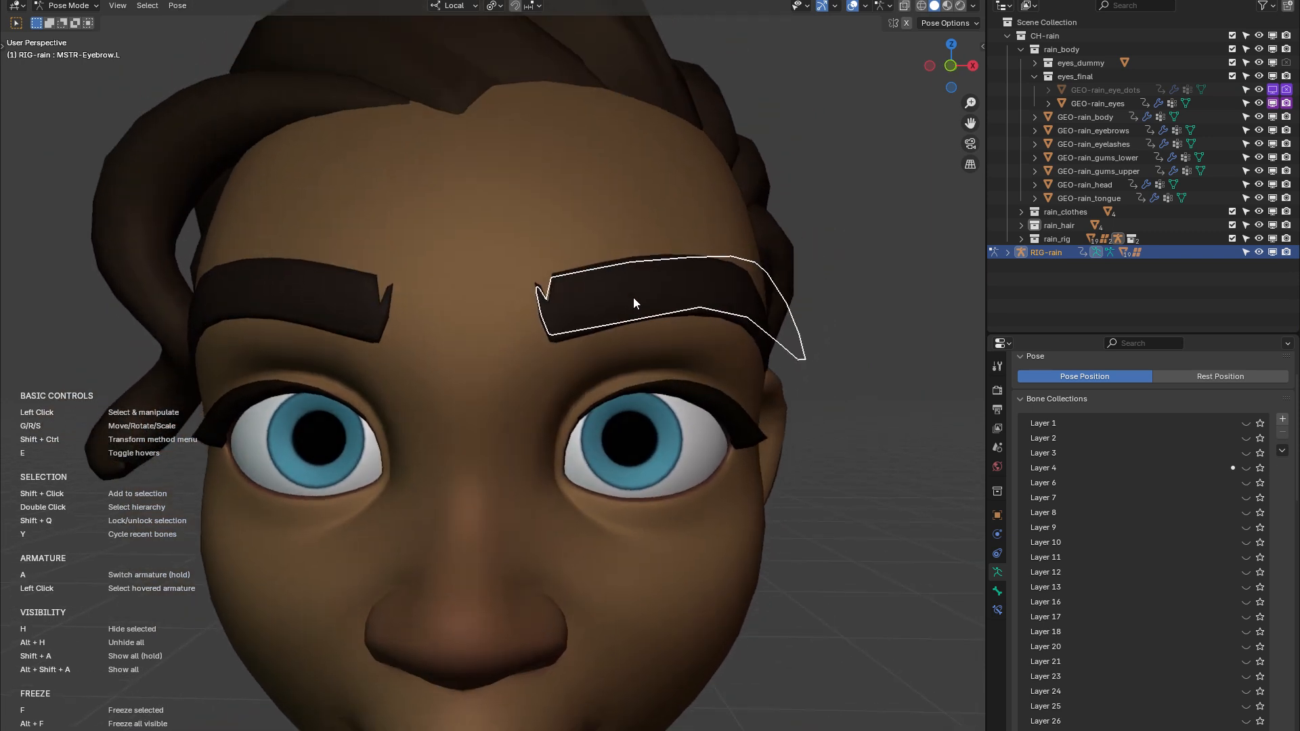
# Assign the Trackball transform method to the left eyebrow master control and test it on the brow
pyautogui.hotkey('shift', 'ctrl')
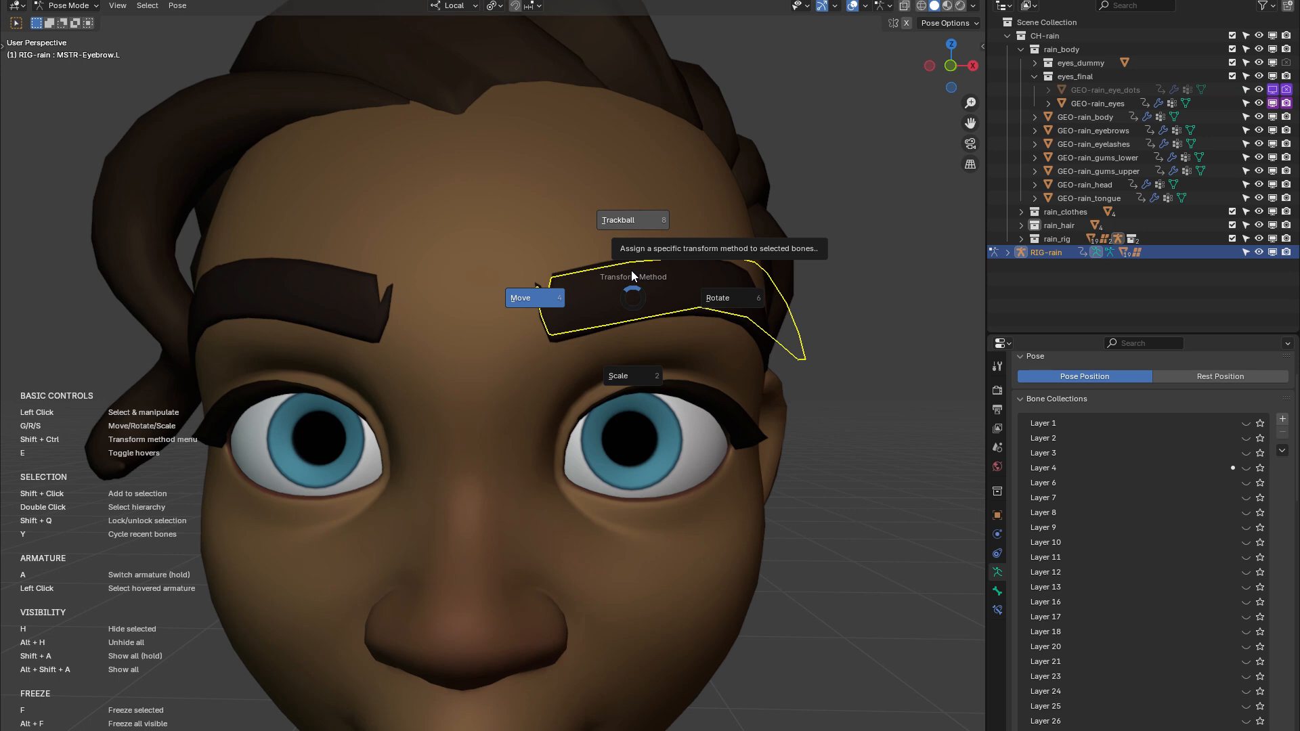
pyautogui.click(631, 270)
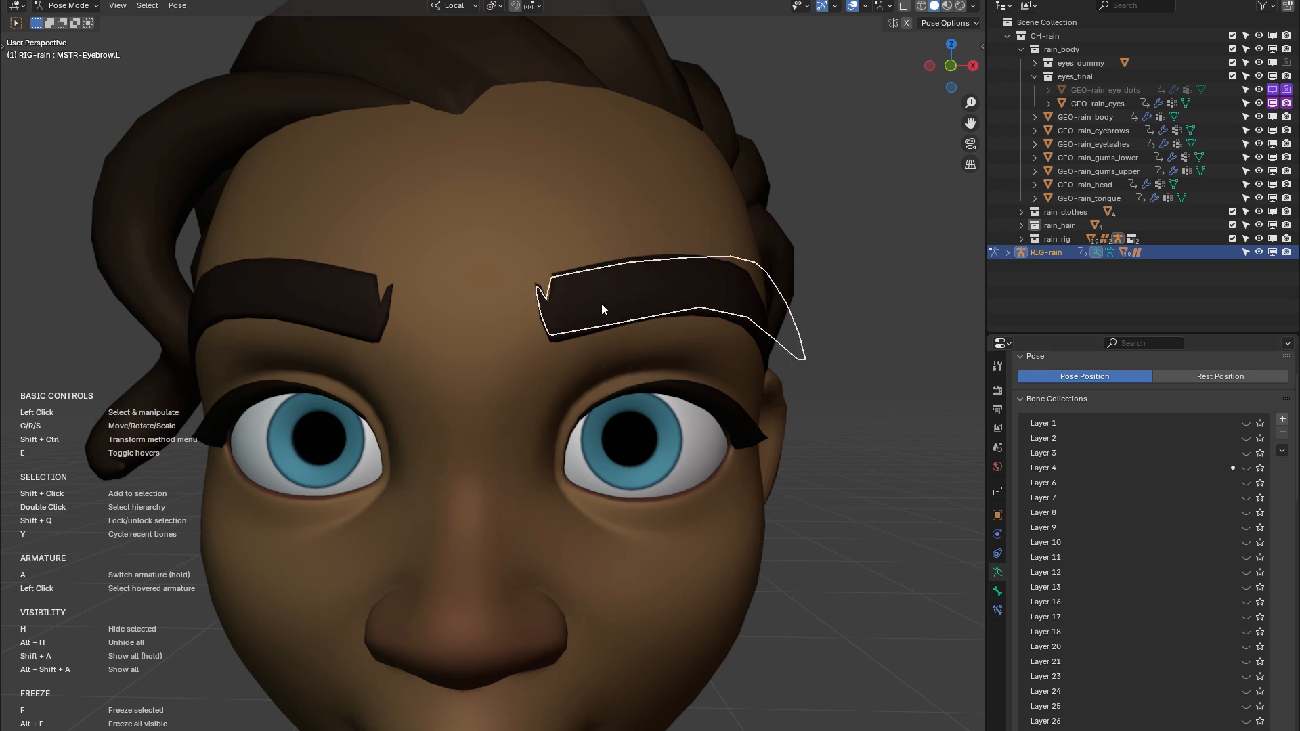
pyautogui.moveTo(602, 304)
pyautogui.mouseDown()
pyautogui.moveTo(604, 282)
pyautogui.moveTo(606, 306)
pyautogui.moveTo(580, 275)
pyautogui.moveTo(605, 311)
pyautogui.moveTo(592, 294)
pyautogui.moveTo(613, 299)
pyautogui.mouseUp()
# Try a standard trackball rotation on the left eyebrow master control for comparison
pyautogui.moveTo(667, 328); pyautogui.dragTo(594, 321, button='middle')
pyautogui.scroll(-3, 594, 321)
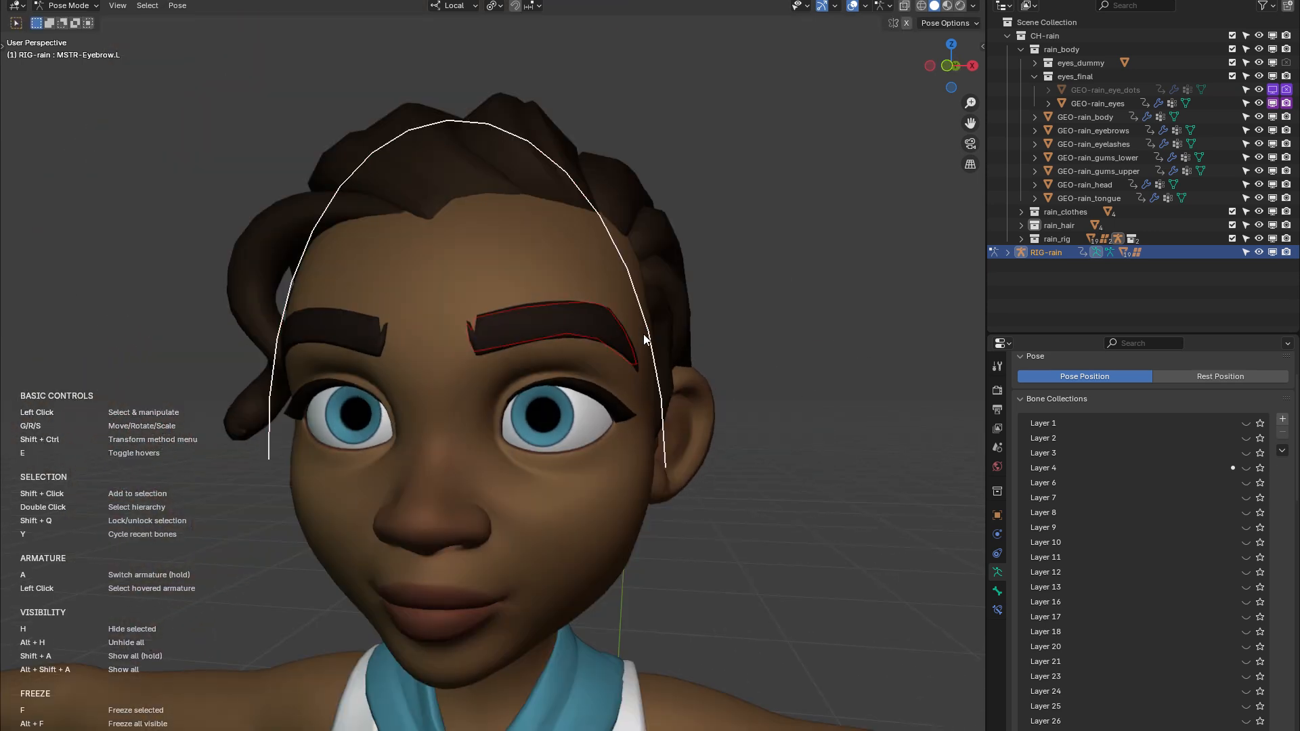
pyautogui.scroll(4, 671, 349)
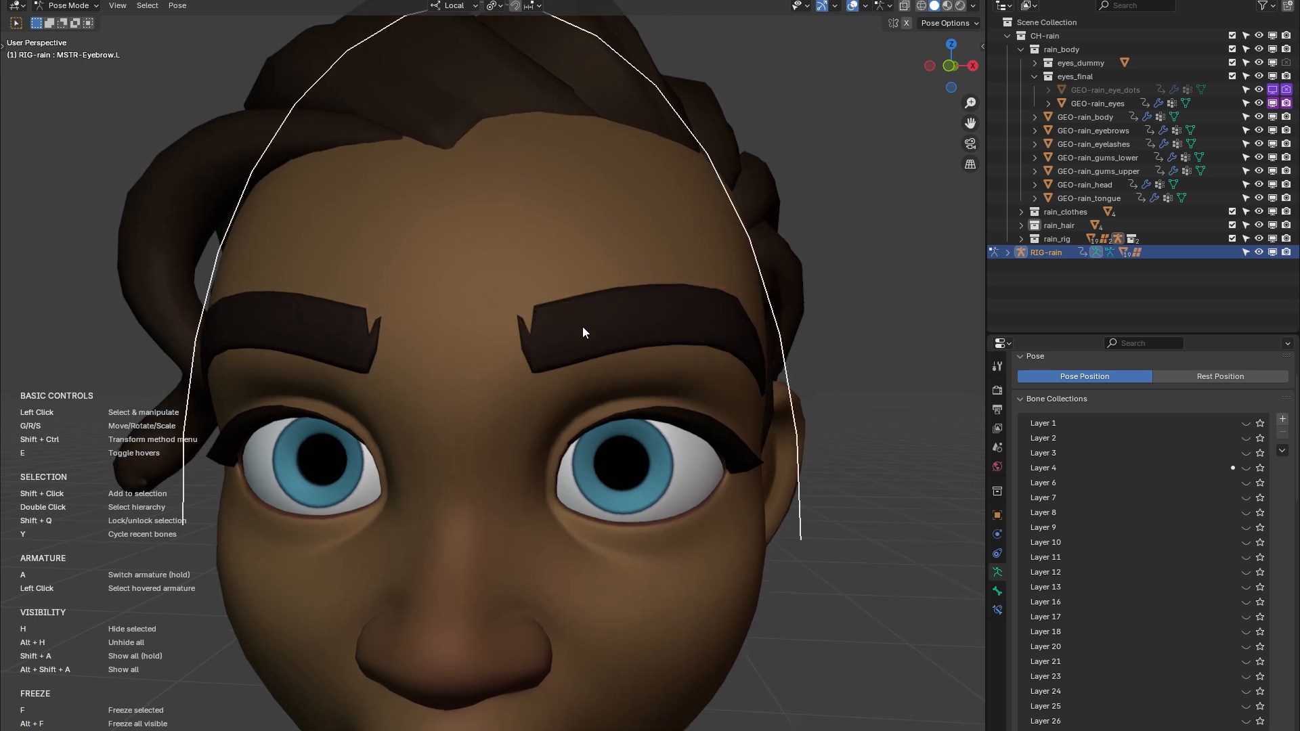
pyautogui.press('r')
pyautogui.press('r')
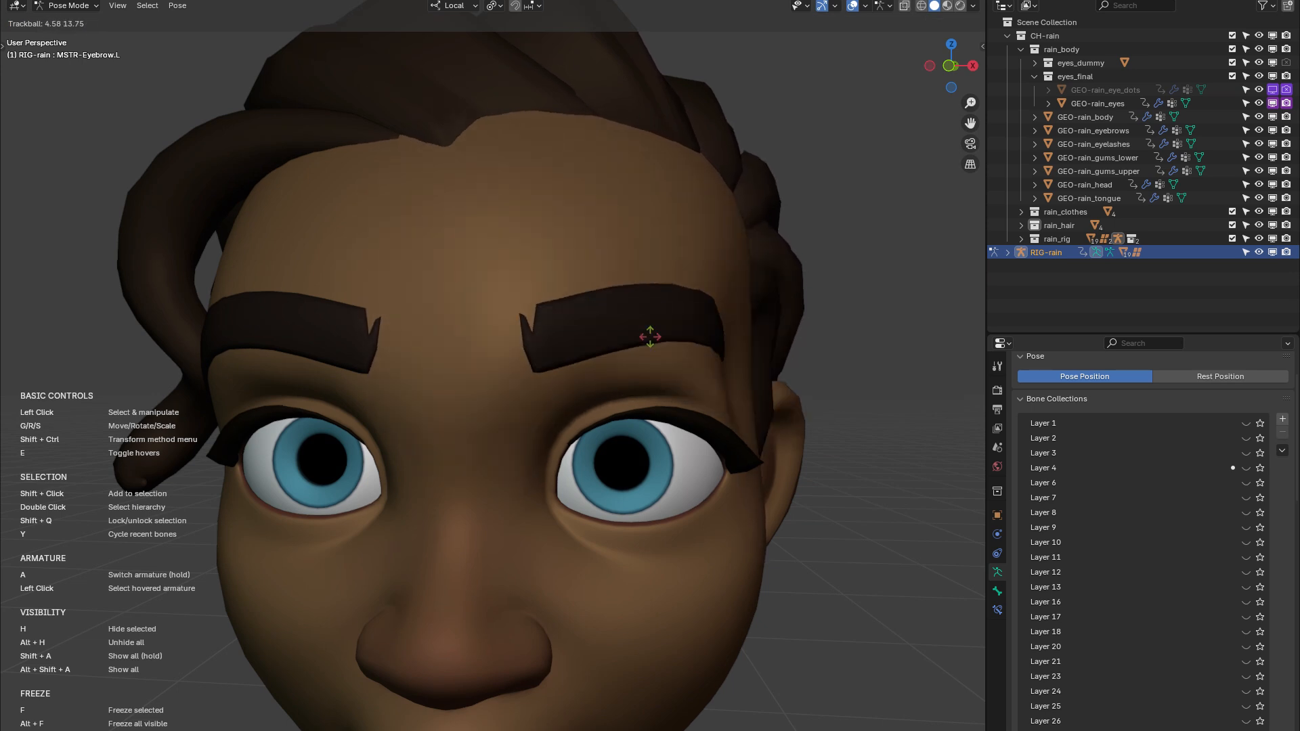
pyautogui.click(643, 334)
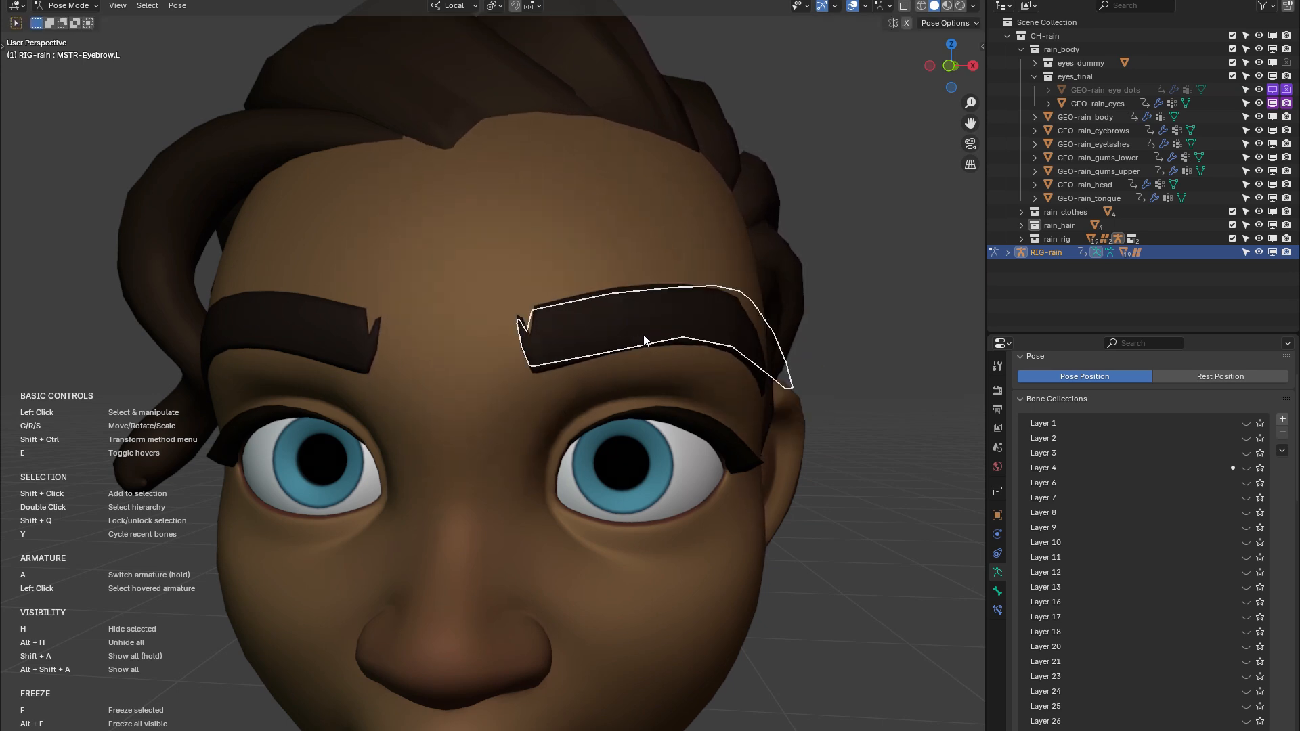
# Try pulling the left and right lip corner controls outward and upward, cancelling each move
pyautogui.moveTo(501, 390); pyautogui.dragTo(578, 398, button='middle')
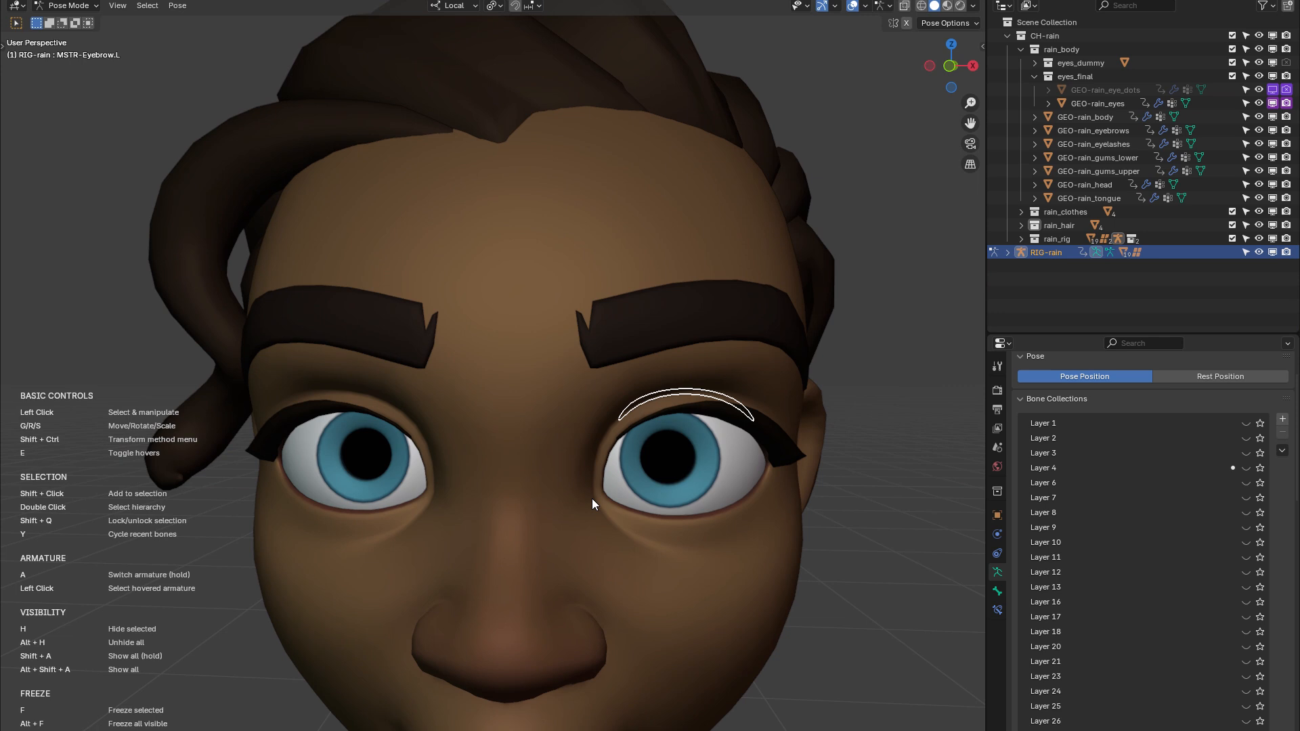
pyautogui.moveTo(627, 559); pyautogui.dragTo(616, 517, button='middle')
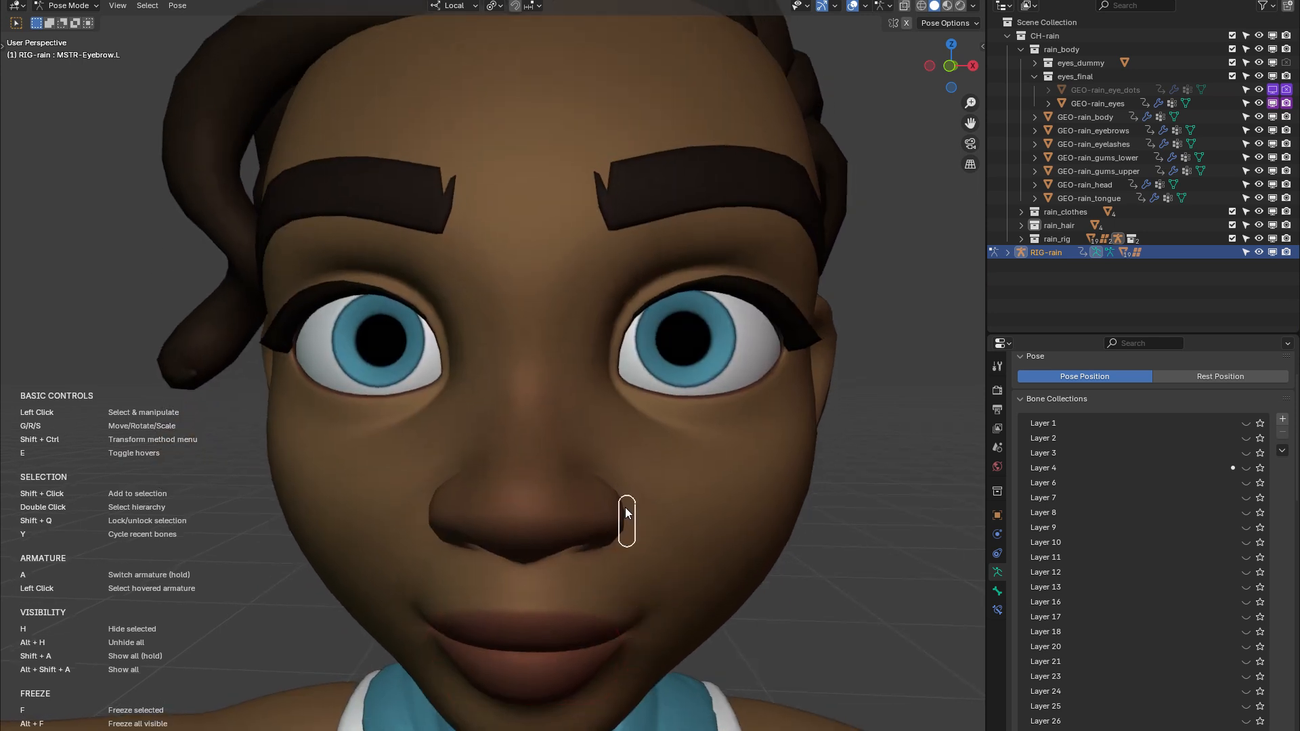
pyautogui.moveTo(662, 525); pyautogui.dragTo(684, 572, button='middle')
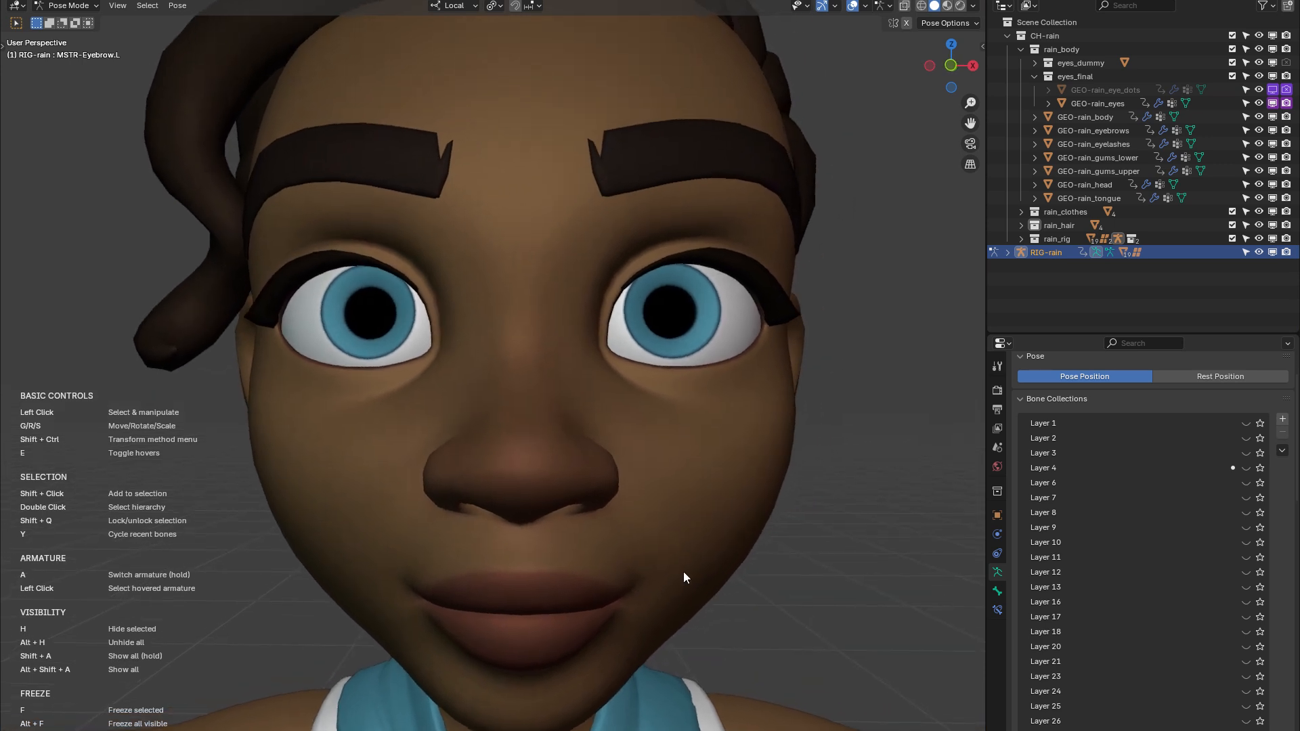
pyautogui.moveTo(619, 600); pyautogui.dragTo(649, 555)
pyautogui.rightClick(649, 556)
pyautogui.moveTo(423, 593); pyautogui.dragTo(376, 543)
pyautogui.rightClick(396, 572)
pyautogui.rightClick(376, 542)
# Select the lower lid, pupil and upper lid controls around Rain's left eye together and lock the selection
pyautogui.keyDown('shift'); pyautogui.moveTo(611, 518); pyautogui.dragTo(565, 649, button='middle'); pyautogui.keyUp('shift')
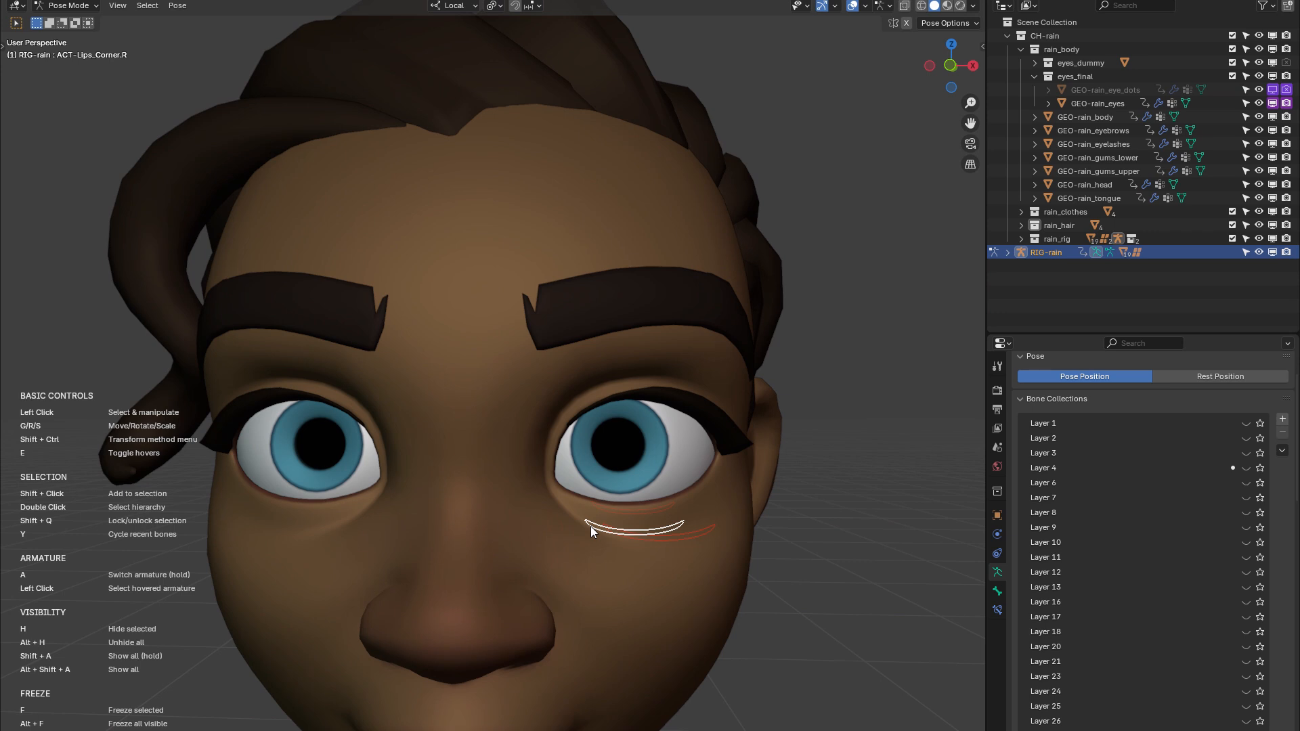
pyautogui.click(591, 526)
pyautogui.keyDown('shift'); pyautogui.click(608, 503); pyautogui.keyUp('shift')
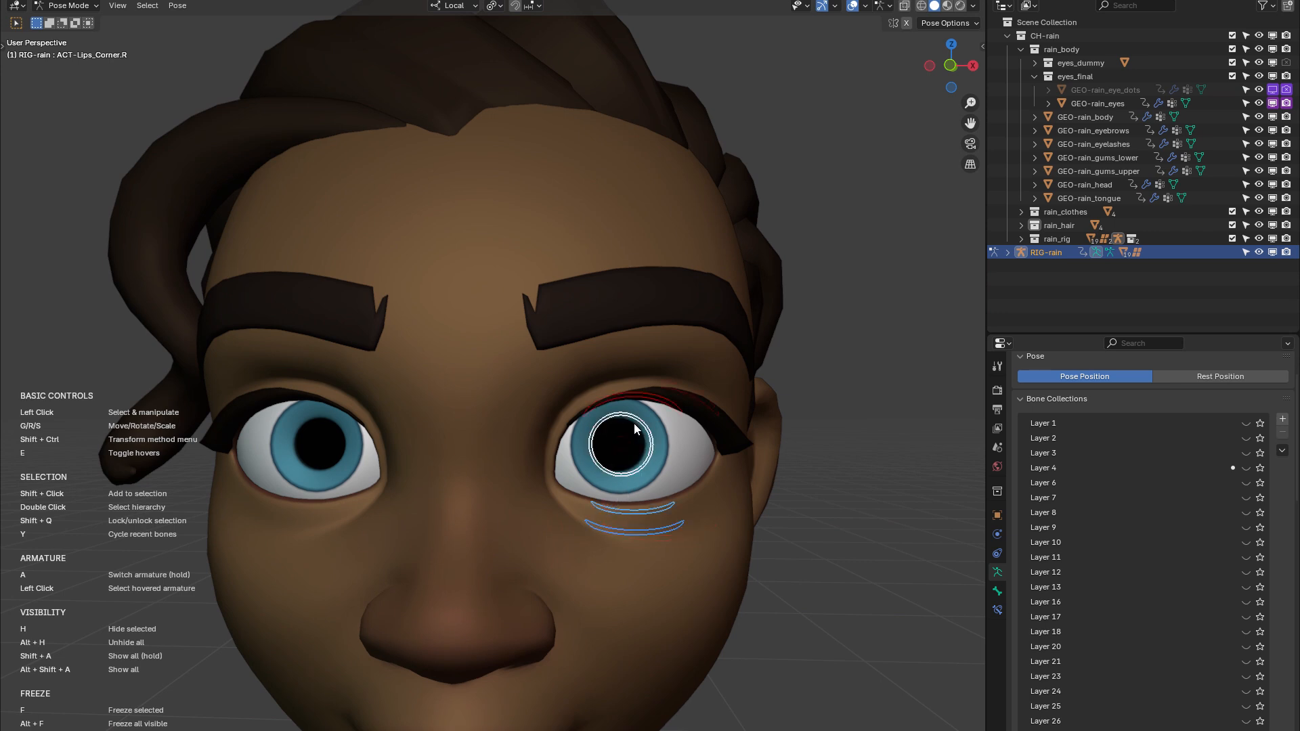
pyautogui.keyDown('shift'); pyautogui.click(622, 440); pyautogui.keyUp('shift')
pyautogui.keyDown('shift'); pyautogui.click(640, 397); pyautogui.keyUp('shift')
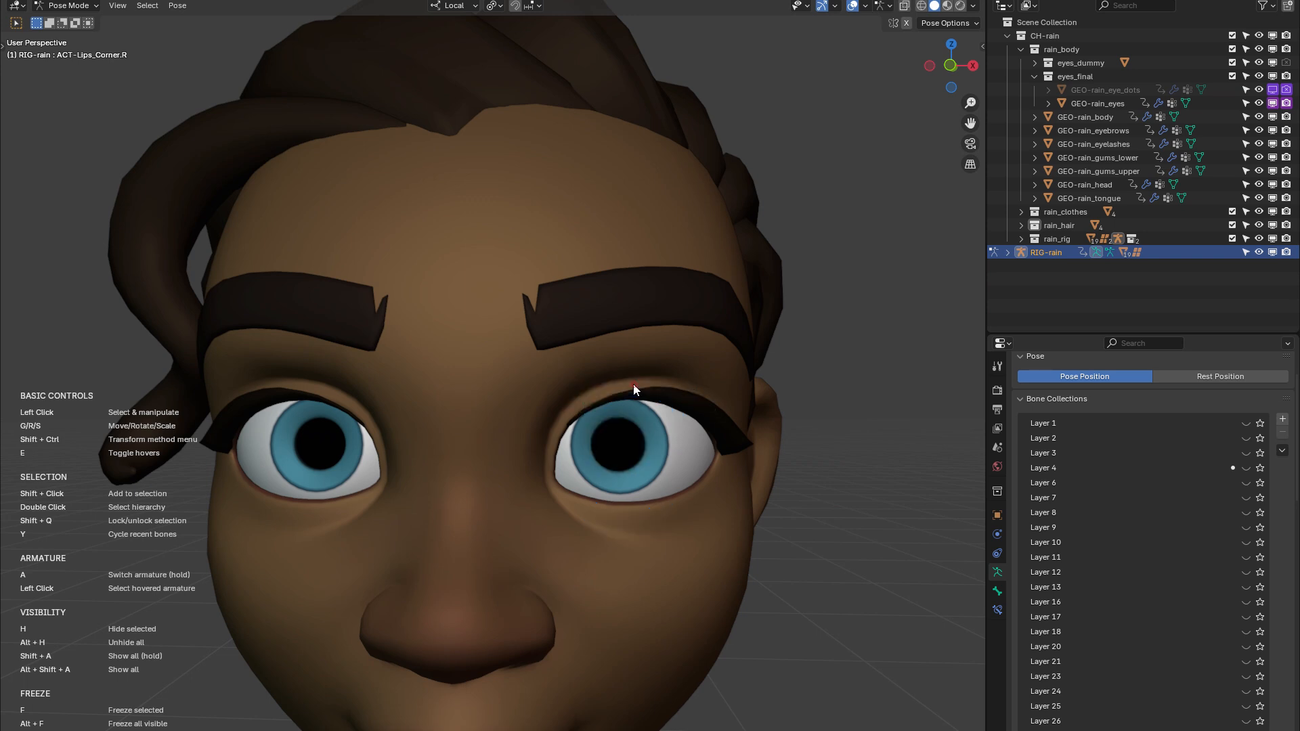
pyautogui.keyDown('shift'); pyautogui.click(624, 380); pyautogui.keyUp('shift')
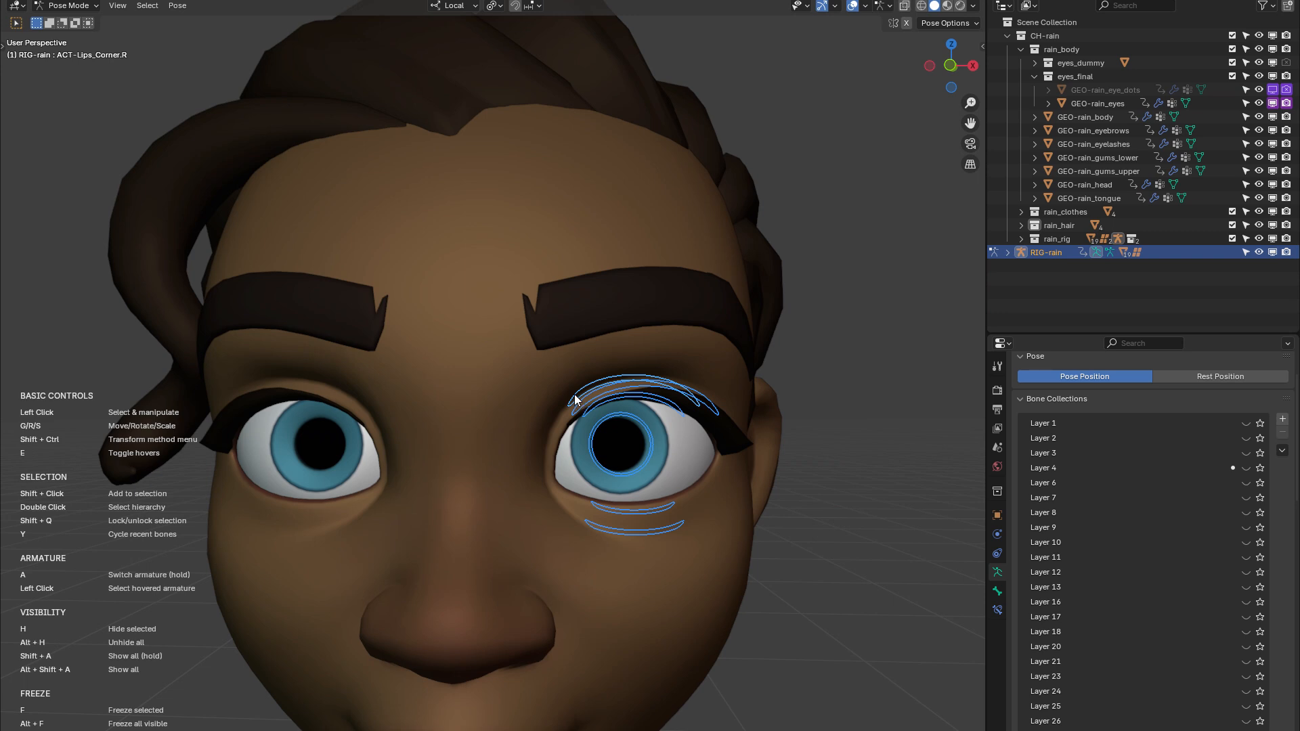
pyautogui.hotkey('shift', 'q')
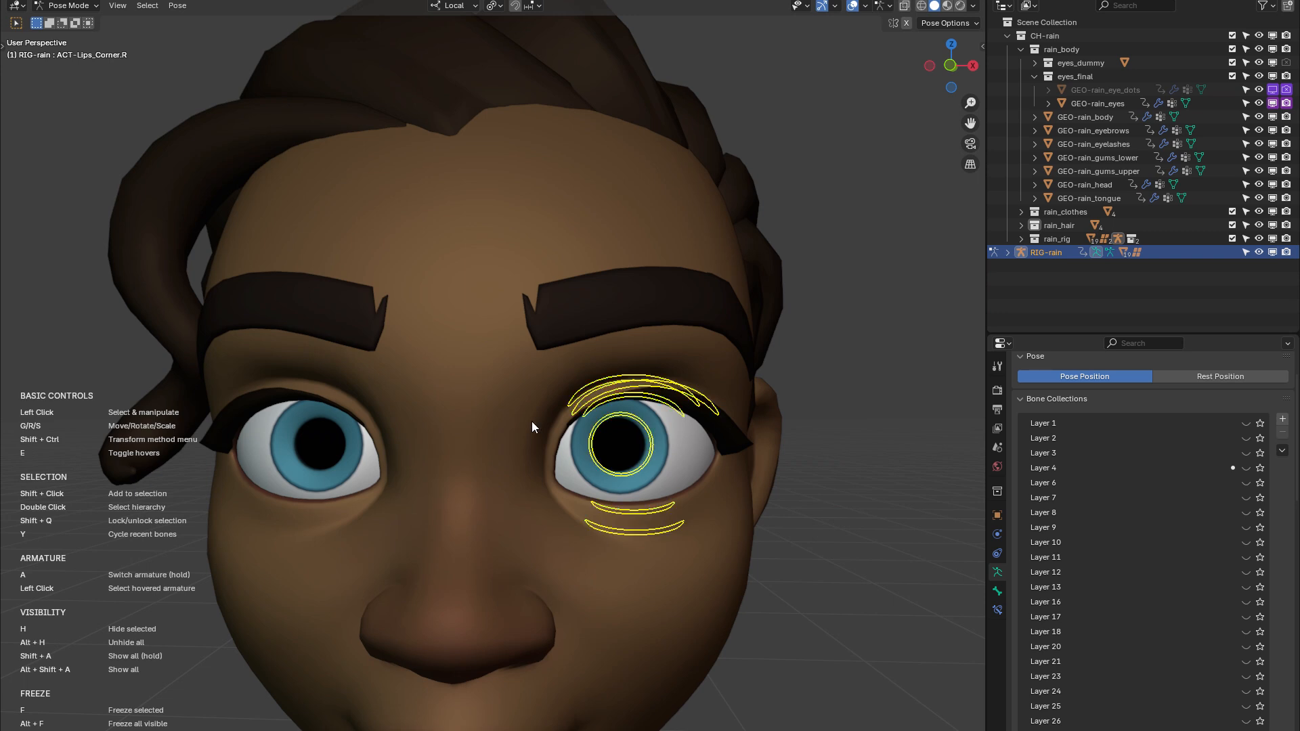
# Try moving the locked left eye controls together and cancel the move
pyautogui.moveTo(531, 421)
pyautogui.mouseDown(button='middle')
pyautogui.moveTo(498, 422)
pyautogui.moveTo(530, 427)
pyautogui.mouseUp(button='middle')
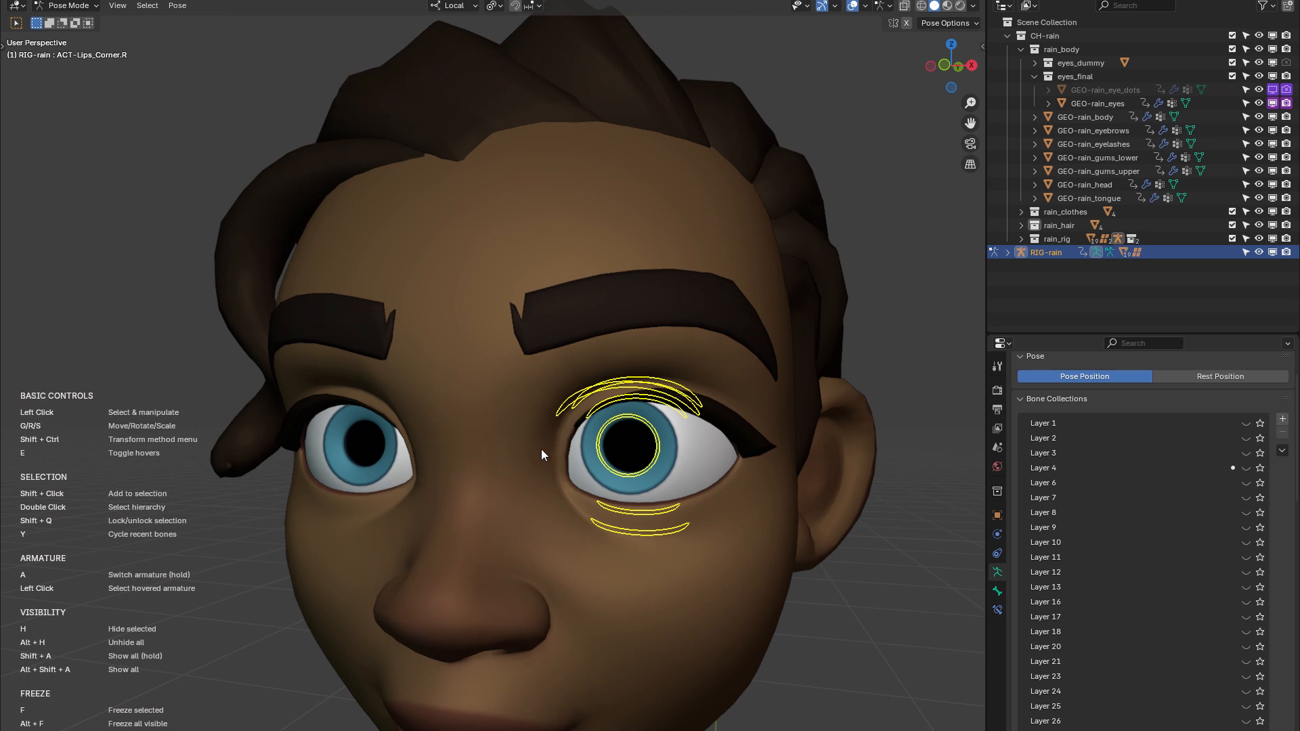
pyautogui.moveTo(542, 450); pyautogui.dragTo(656, 440, button='middle')
pyautogui.moveTo(629, 500); pyautogui.dragTo(615, 465)
pyautogui.rightClick(615, 466)
# Remove the two controls below Rain's left eye from the locked selection
pyautogui.moveTo(705, 495); pyautogui.dragTo(763, 540, button='middle')
pyautogui.scroll(3, 763, 540)
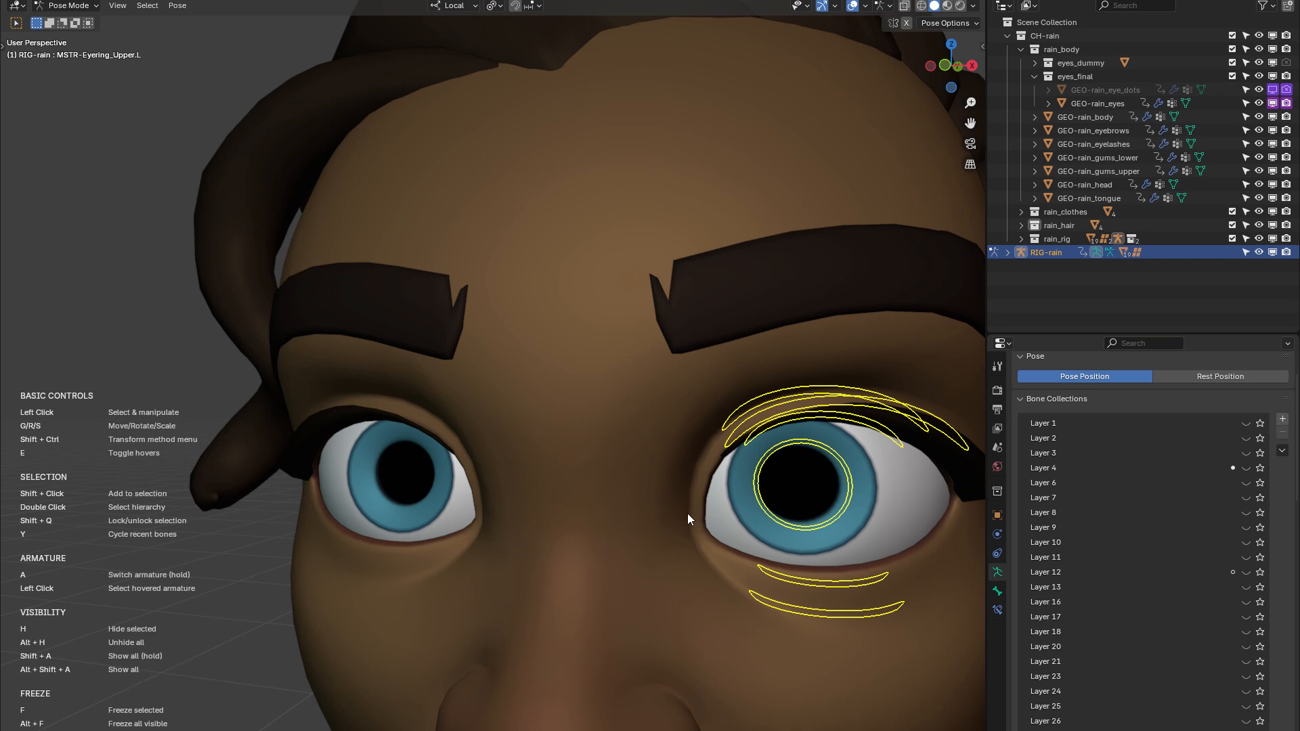
pyautogui.keyDown('shift'); pyautogui.moveTo(688, 513); pyautogui.dragTo(645, 498, button='middle'); pyautogui.keyUp('shift')
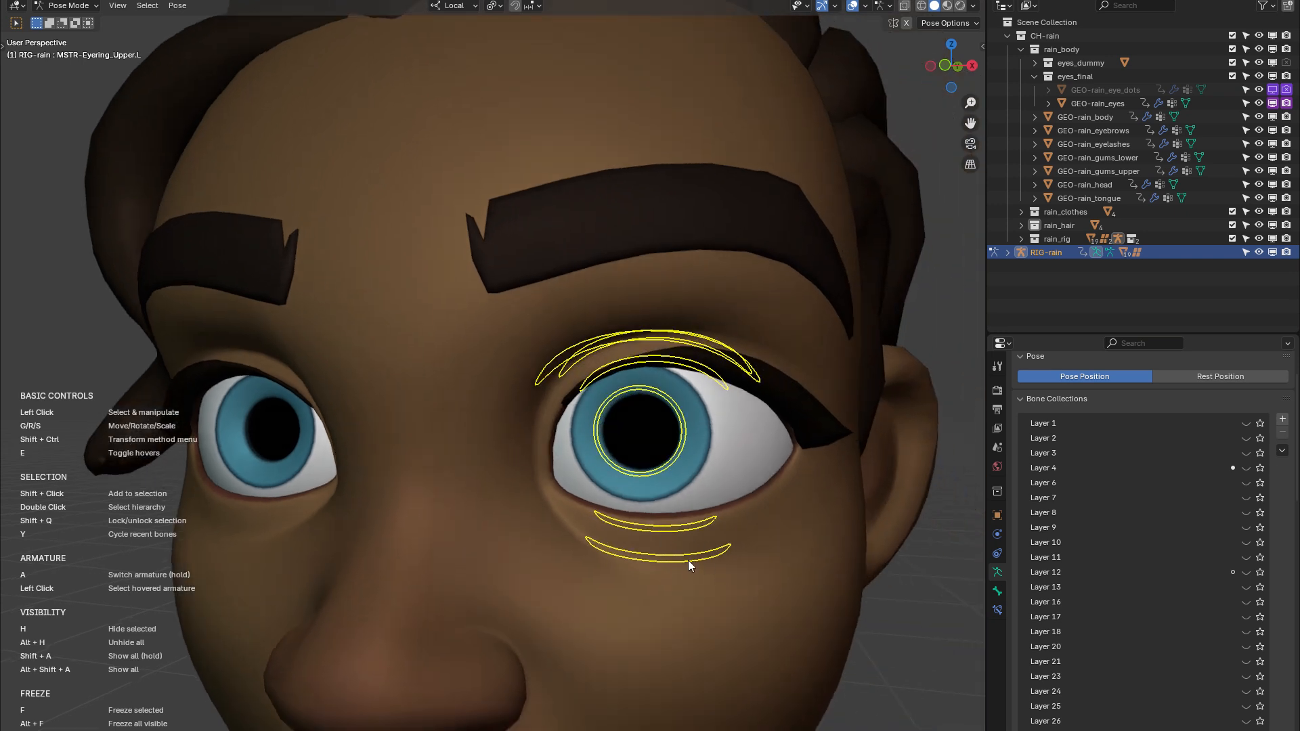
pyautogui.moveTo(689, 560); pyautogui.dragTo(688, 559)
pyautogui.keyDown('shift'); pyautogui.click(675, 528); pyautogui.keyUp('shift')
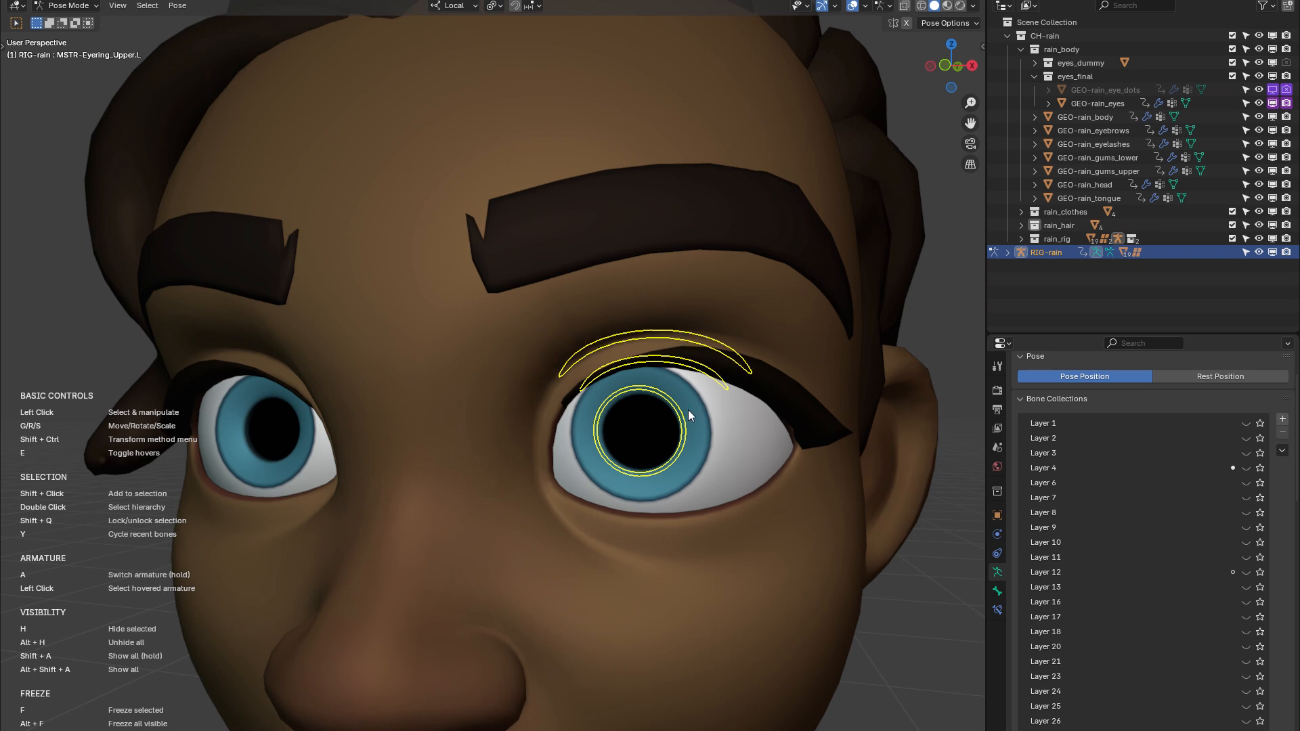
# Try moving the pupil and upper lid controls of Rain's left eye together and cancel the move
pyautogui.moveTo(680, 431)
pyautogui.mouseDown()
pyautogui.moveTo(660, 446)
pyautogui.moveTo(695, 431)
pyautogui.mouseUp()
pyautogui.rightClick(695, 431)
pyautogui.moveTo(661, 420); pyautogui.dragTo(824, 450, button='middle')
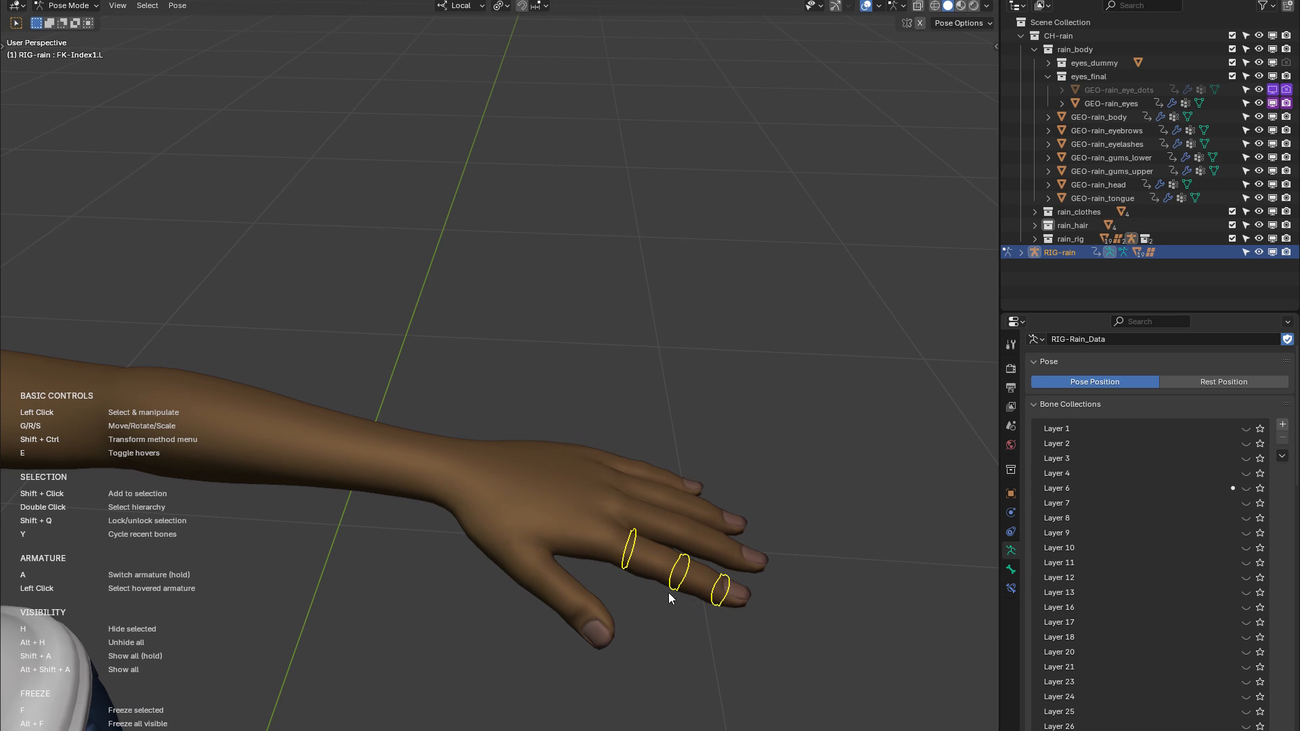
# Select the whole control chain of Rain's left index finger
pyautogui.click(651, 591)
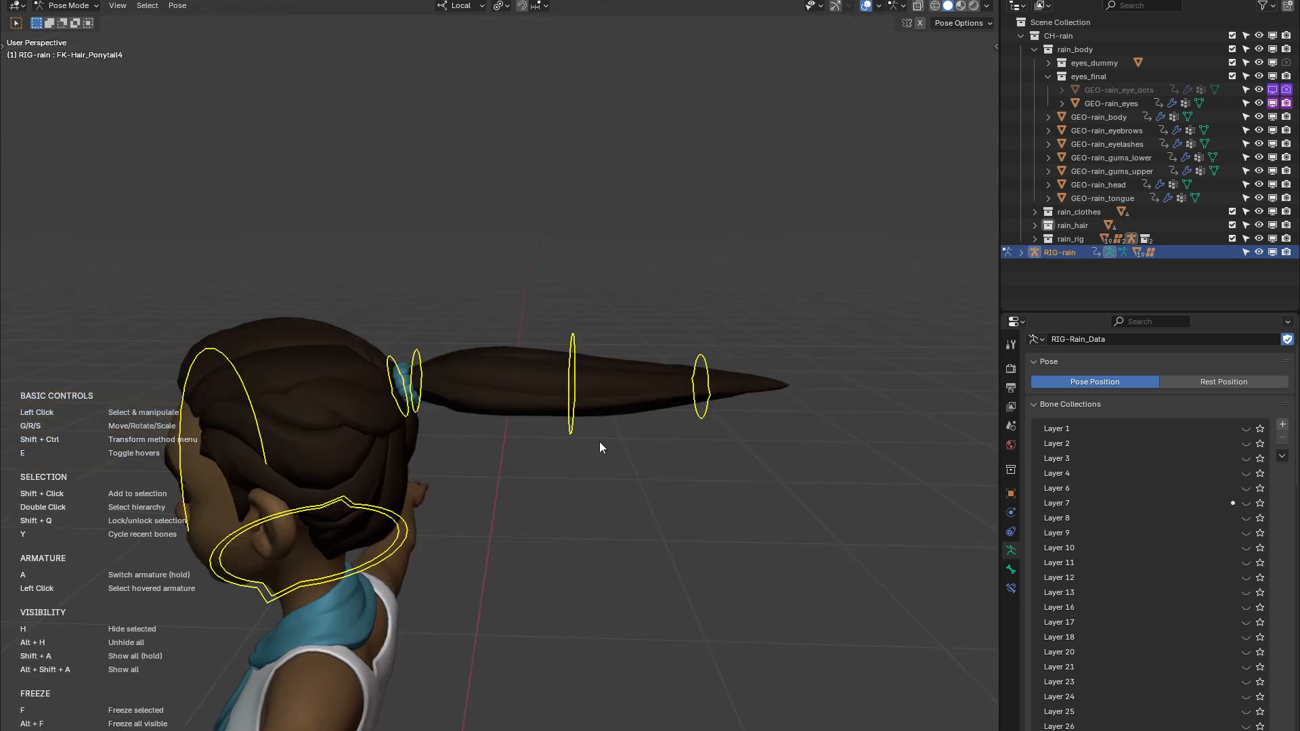
pyautogui.moveTo(599, 442); pyautogui.dragTo(449, 518, button='middle')
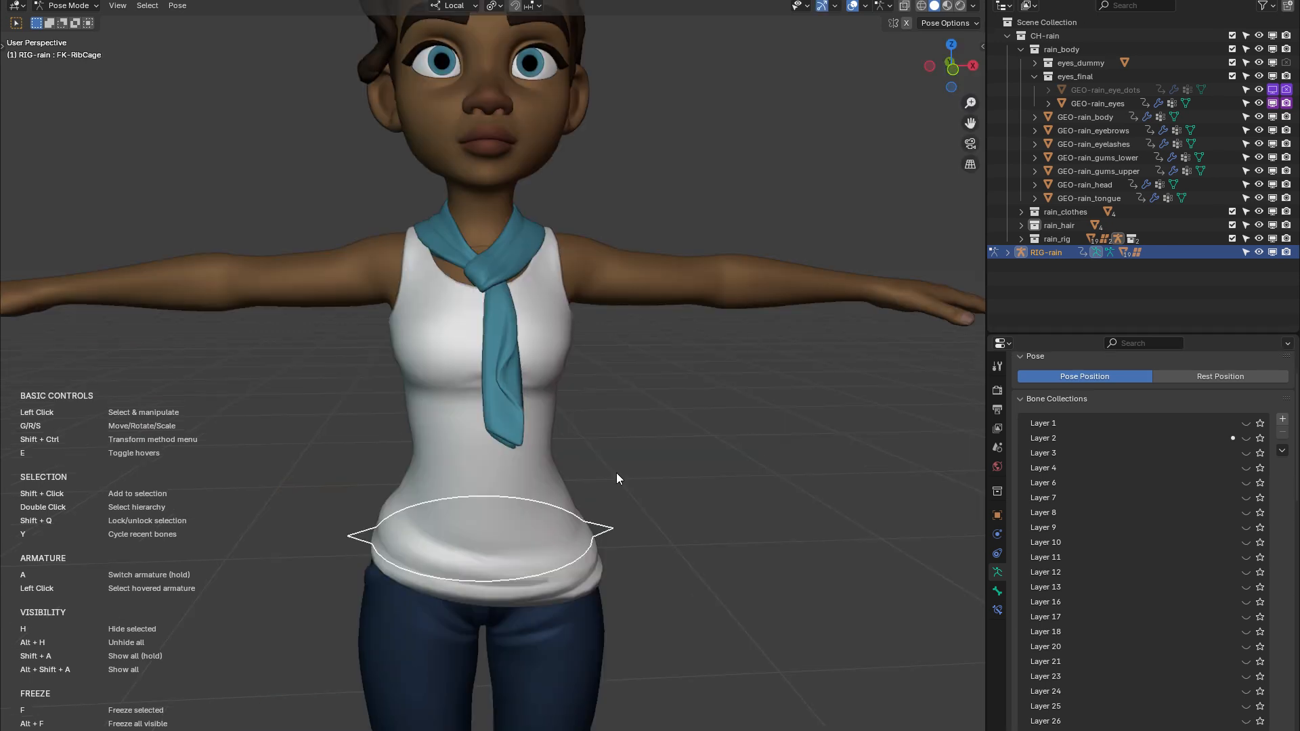
# Pose Rain's left eyebrow higher on the forehead and choose the transform method for dragging controls
pyautogui.moveTo(625, 453); pyautogui.dragTo(607, 499, button='middle')
pyautogui.scroll(2, 591, 420)
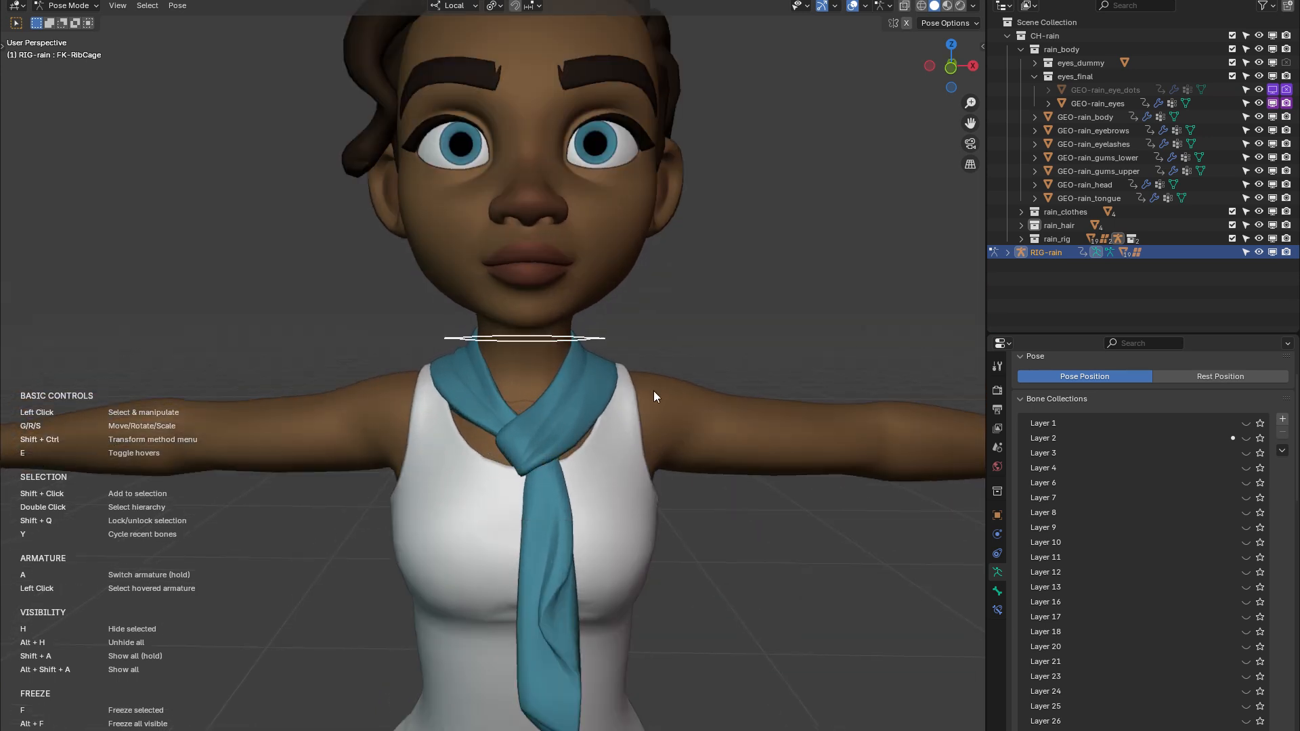
pyautogui.keyDown('shift'); pyautogui.moveTo(653, 397); pyautogui.dragTo(656, 506, button='middle'); pyautogui.keyUp('shift')
pyautogui.scroll(5, 667, 406)
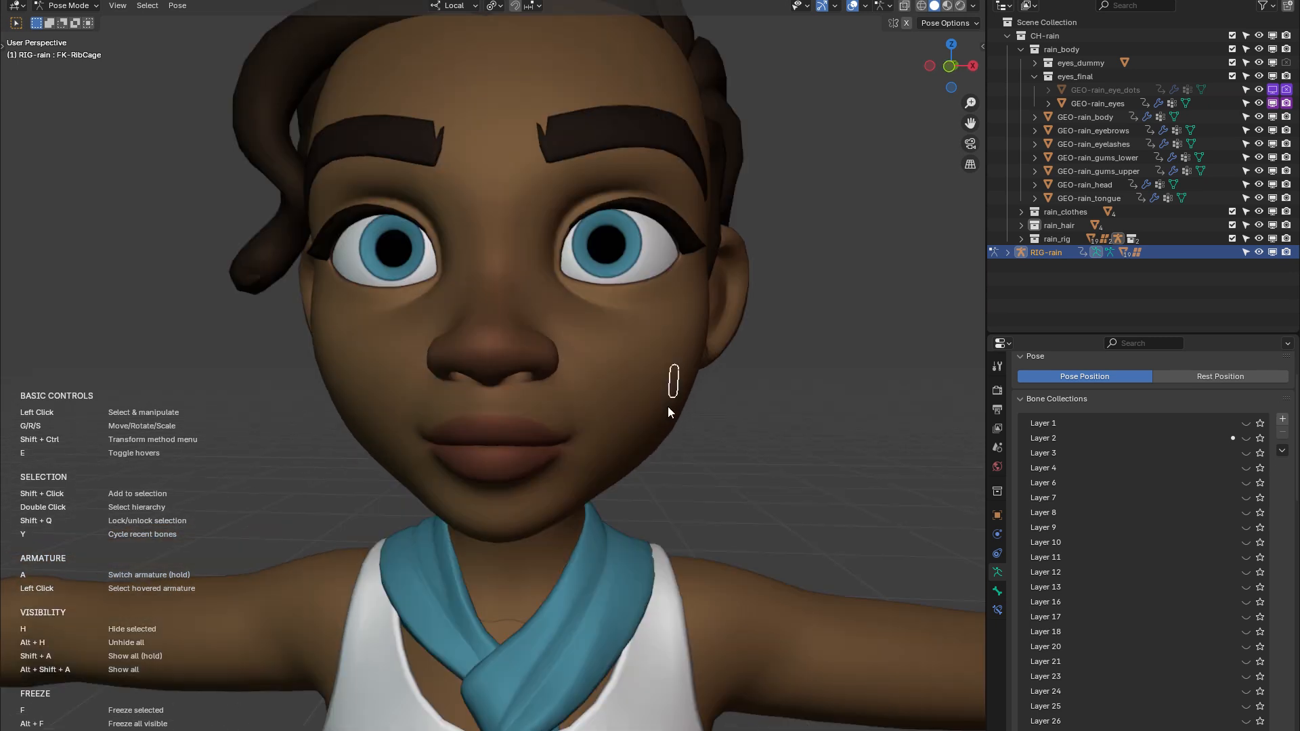
pyautogui.scroll(3, 616, 450)
pyautogui.scroll(-1, 604, 465)
pyautogui.keyDown('shift'); pyautogui.moveTo(604, 465); pyautogui.dragTo(640, 463, button='middle'); pyautogui.keyUp('shift')
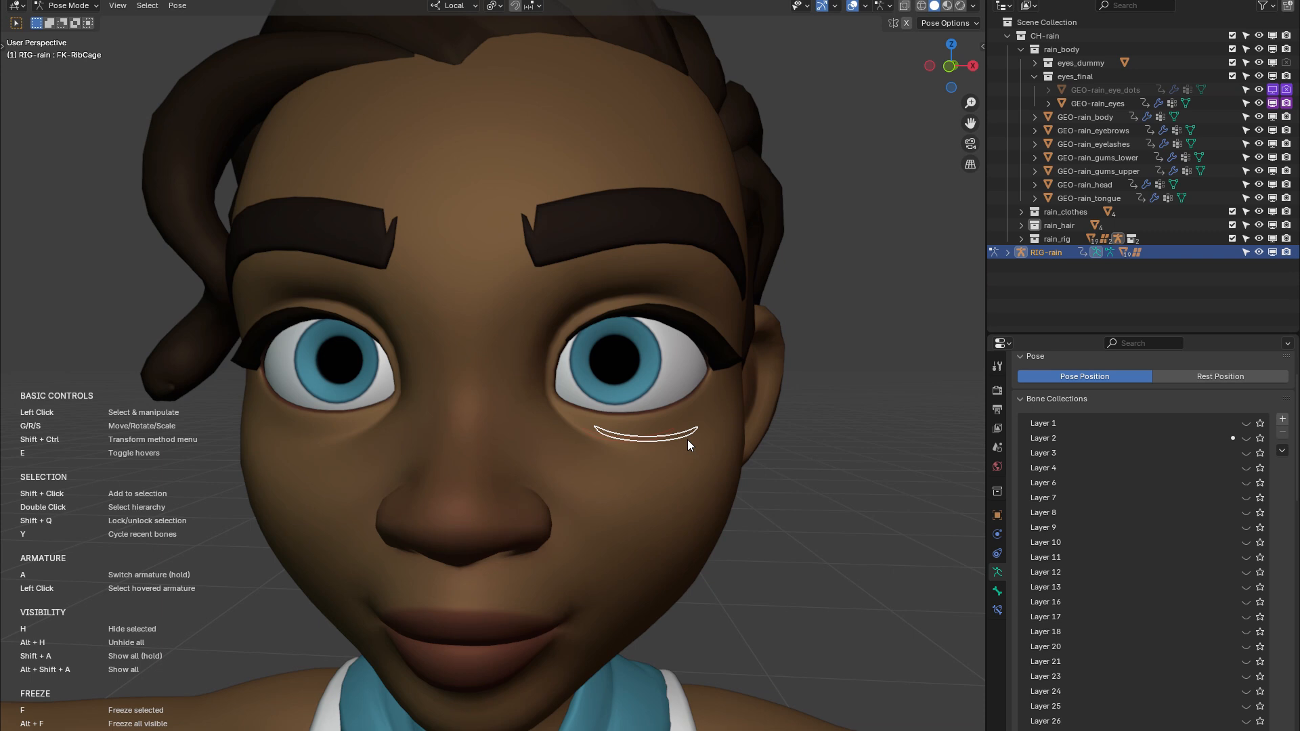
pyautogui.click(623, 226)
pyautogui.press('r')
pyautogui.press('r')
pyautogui.moveTo(619, 194)
pyautogui.mouseDown()
pyautogui.moveTo(616, 211)
pyautogui.moveTo(639, 216)
pyautogui.moveTo(640, 181)
pyautogui.mouseUp()
pyautogui.hotkey('ctrl', 'shift')
pyautogui.click(528, 222)
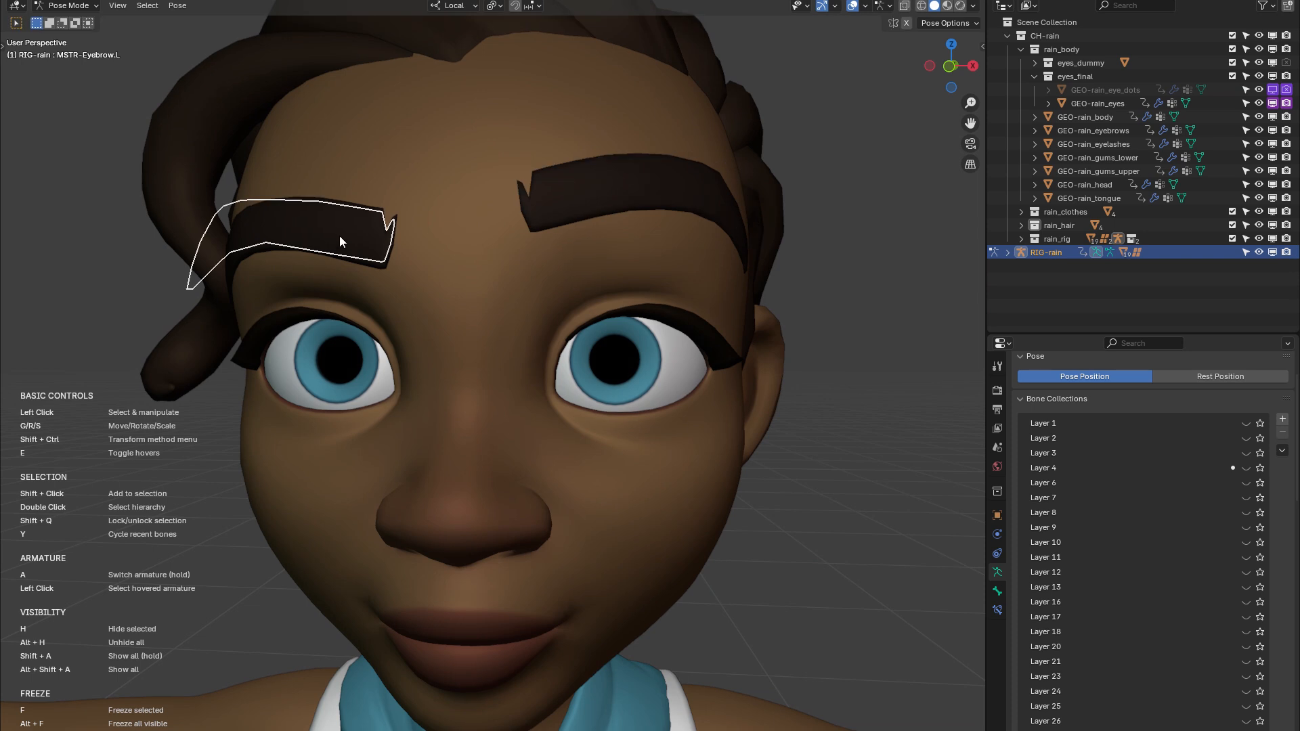
# Raise Rain's right eyebrow, both lower eyelids and the upper lip puff control
pyautogui.moveTo(339, 236); pyautogui.dragTo(342, 190)
pyautogui.click(340, 415)
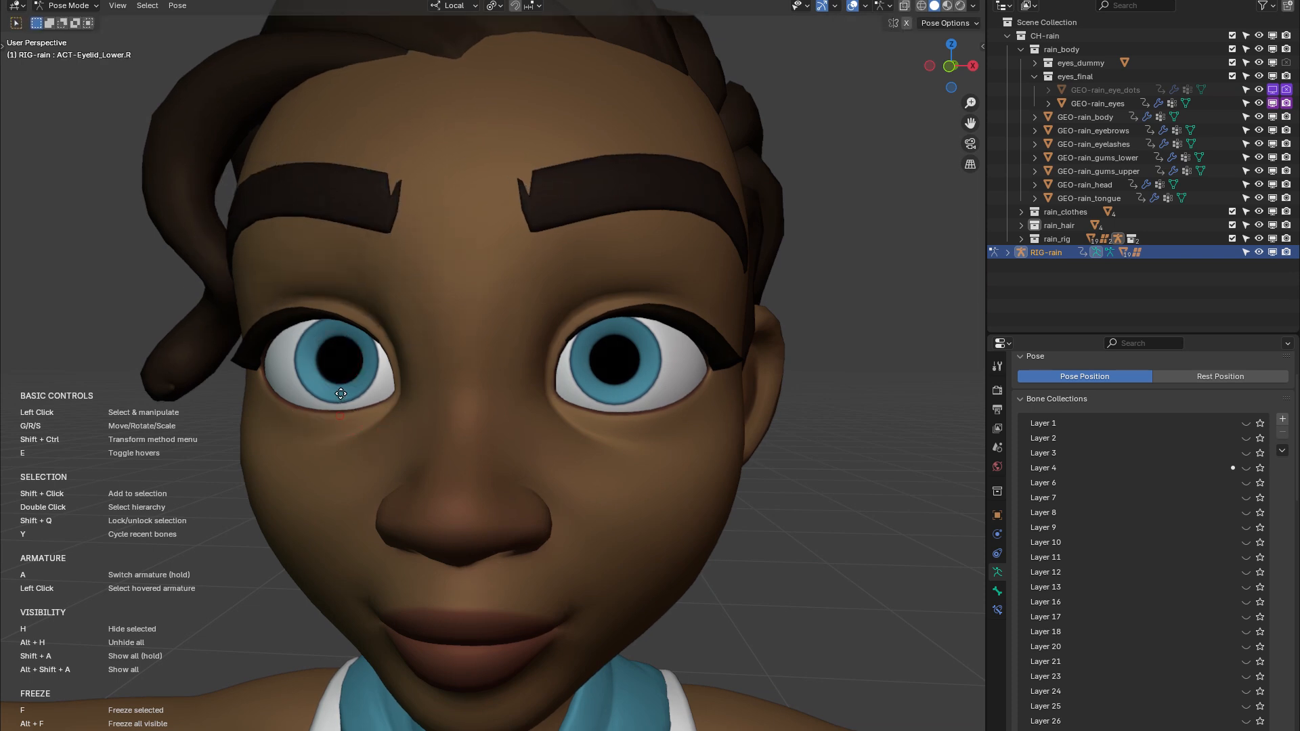
pyautogui.moveTo(648, 406); pyautogui.dragTo(647, 389)
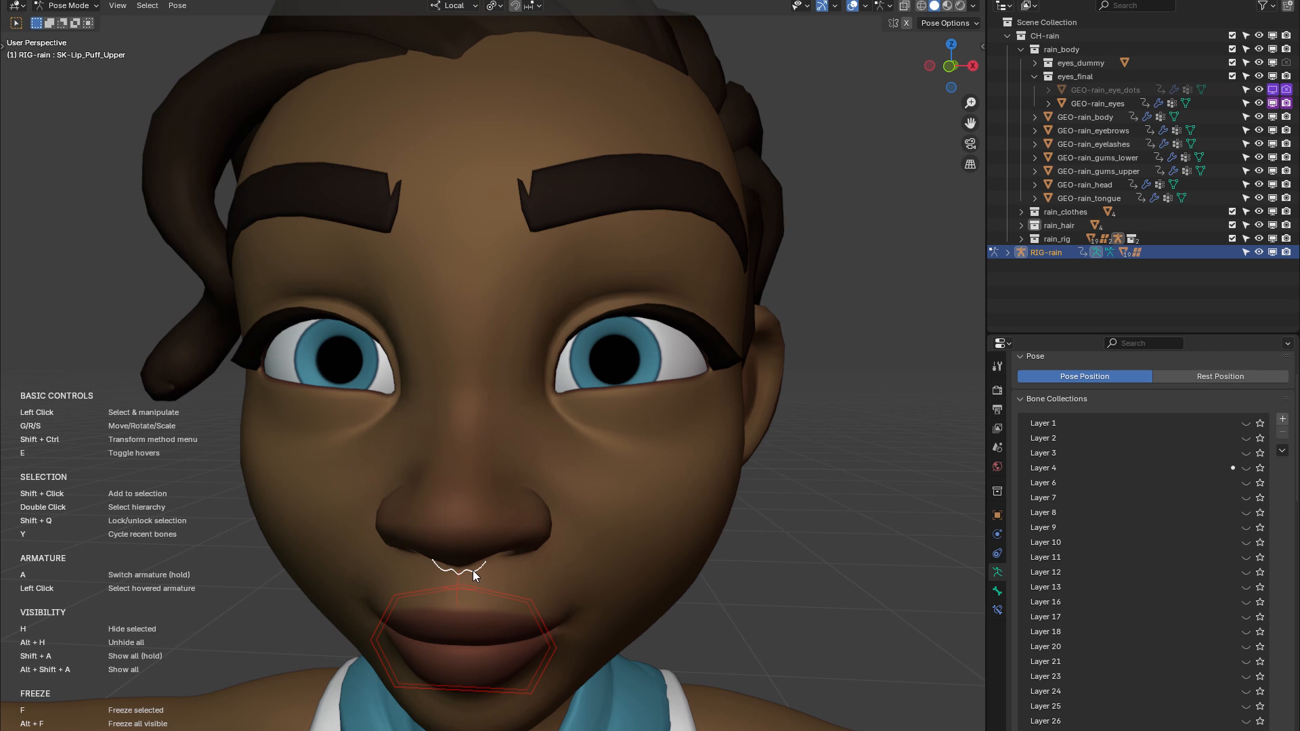
pyautogui.moveTo(473, 570); pyautogui.dragTo(473, 534)
pyautogui.moveTo(675, 438); pyautogui.dragTo(603, 455, button='middle')
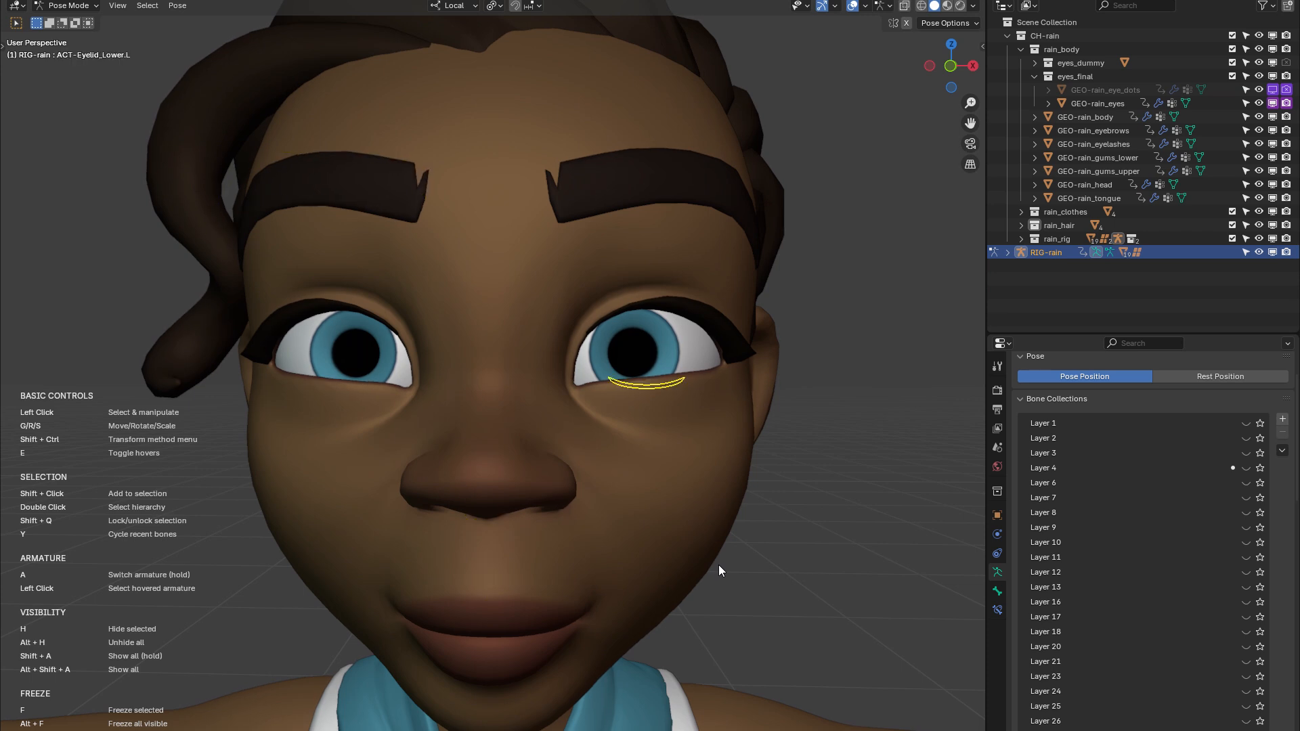
# Open the Blaze Animate Selection settings and check the Transform History value
pyautogui.press('n')
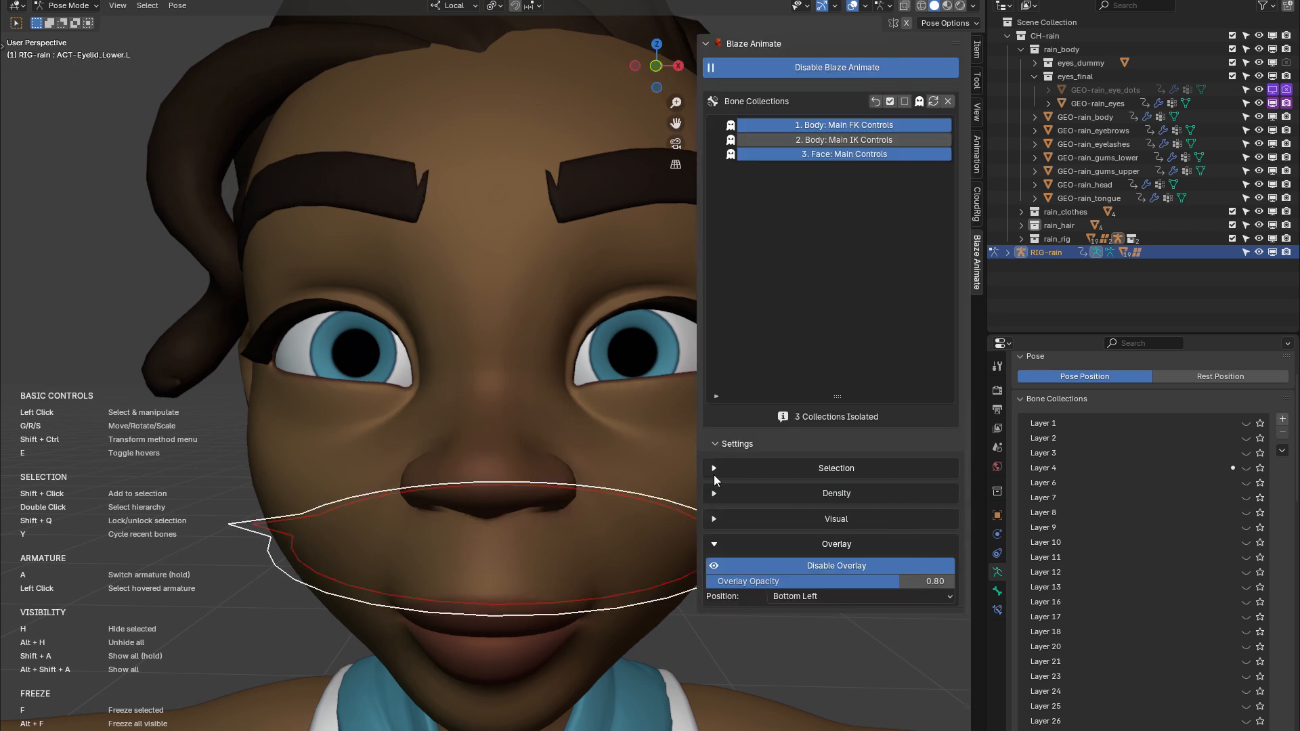
pyautogui.click(713, 469)
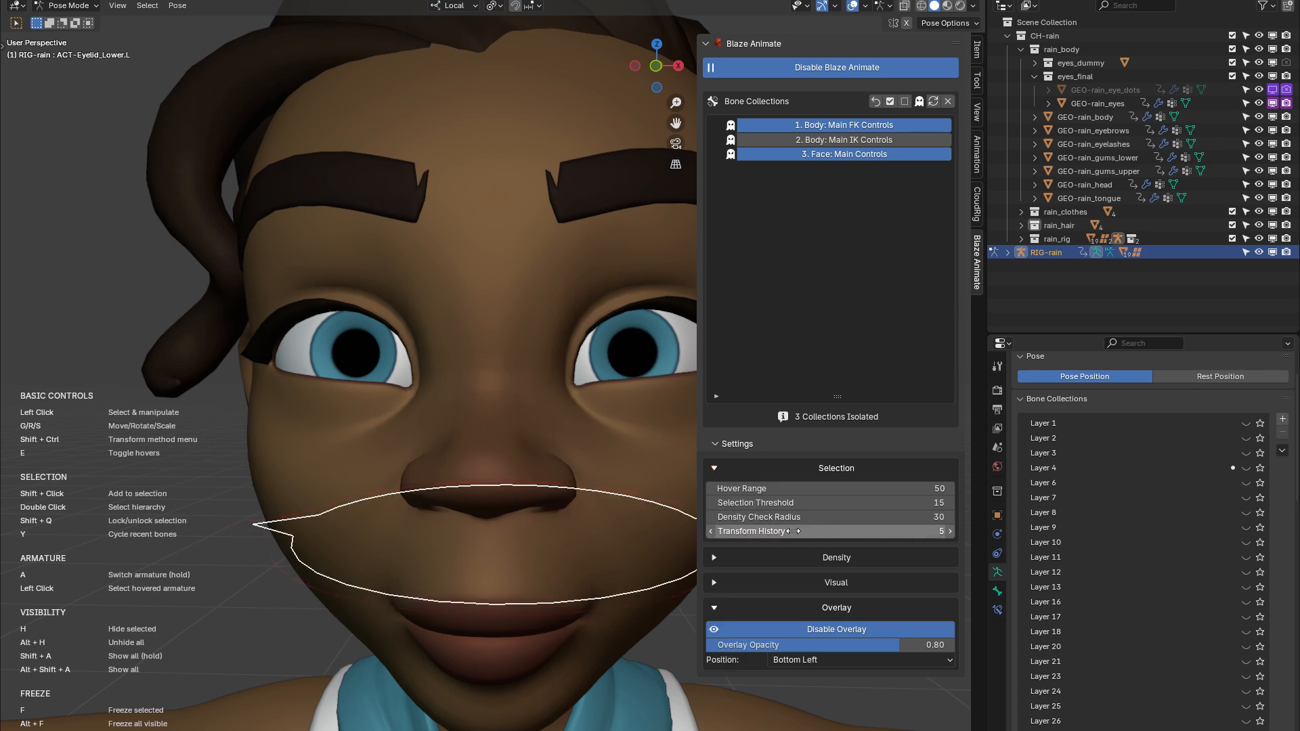
pyautogui.click(857, 534)
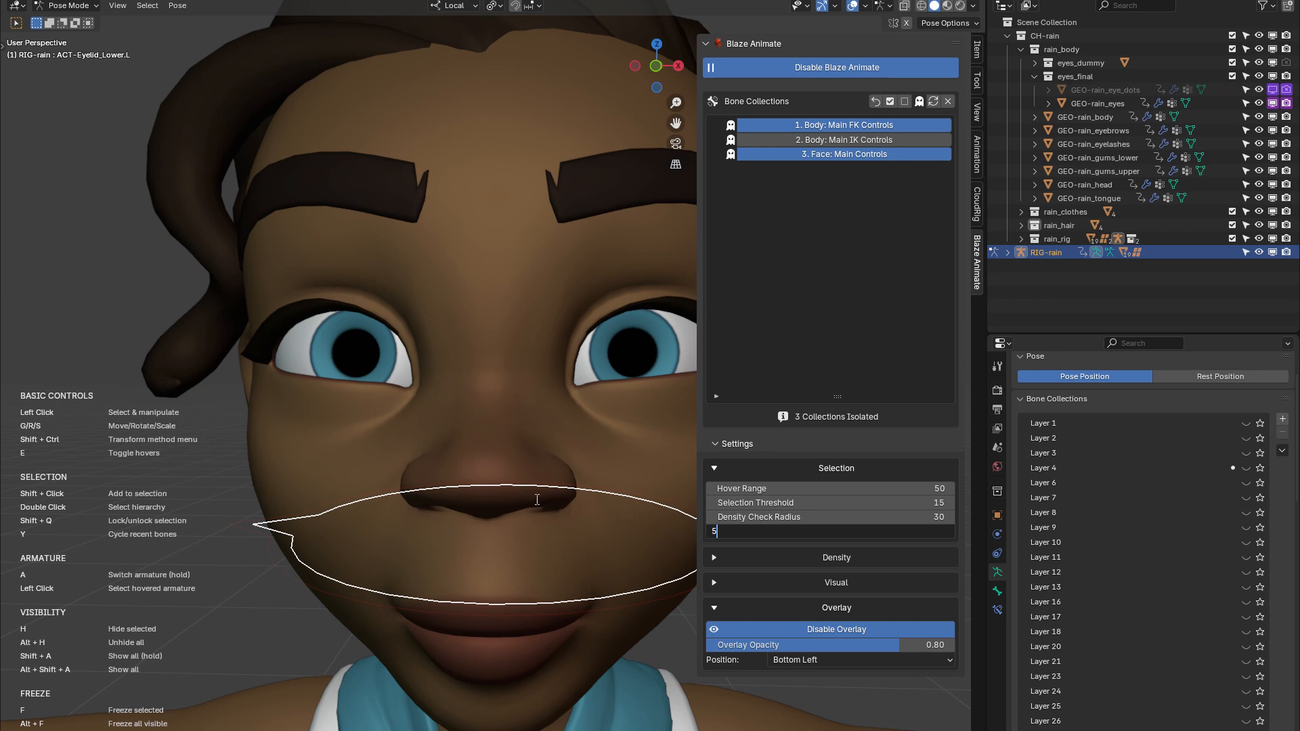
pyautogui.press('Return')
# Disable Blaze Animate and switch the Rain rig to Object Mode
pyautogui.moveTo(538, 500); pyautogui.dragTo(645, 518, button='middle')
pyautogui.scroll(-3, 584, 499)
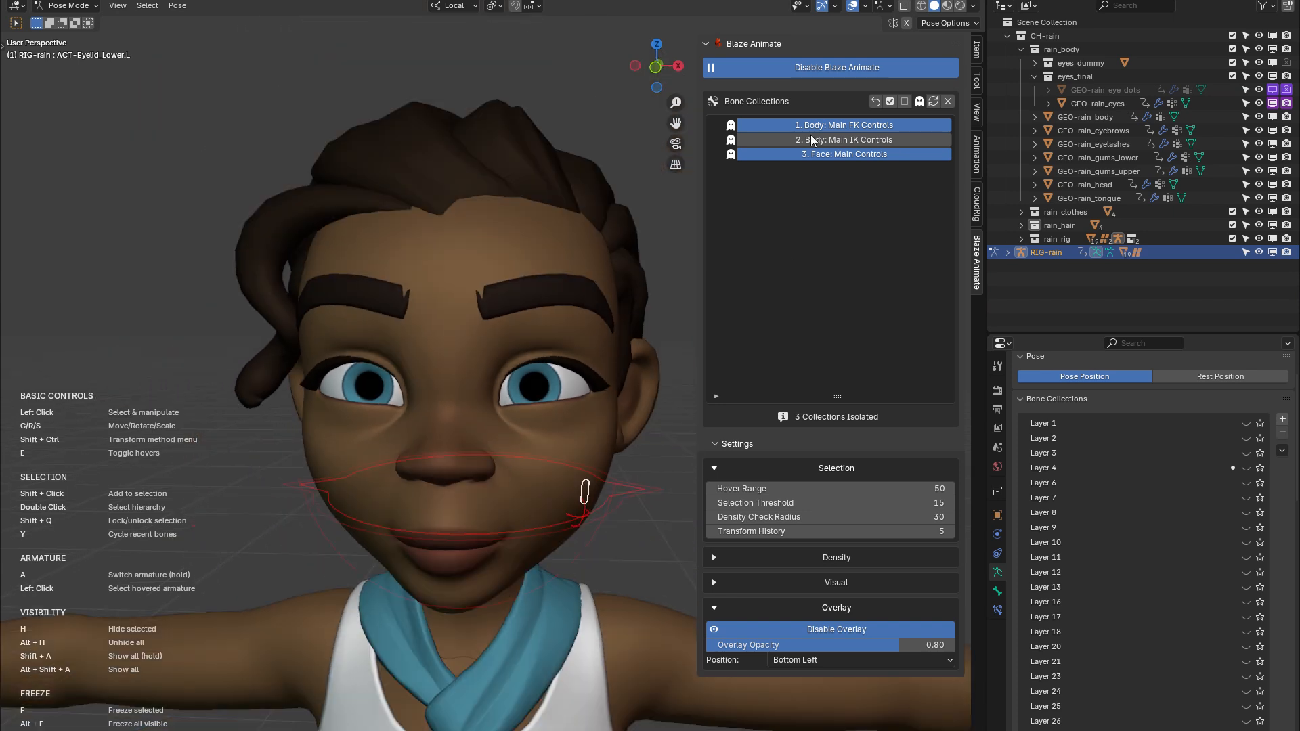
pyautogui.click(807, 70)
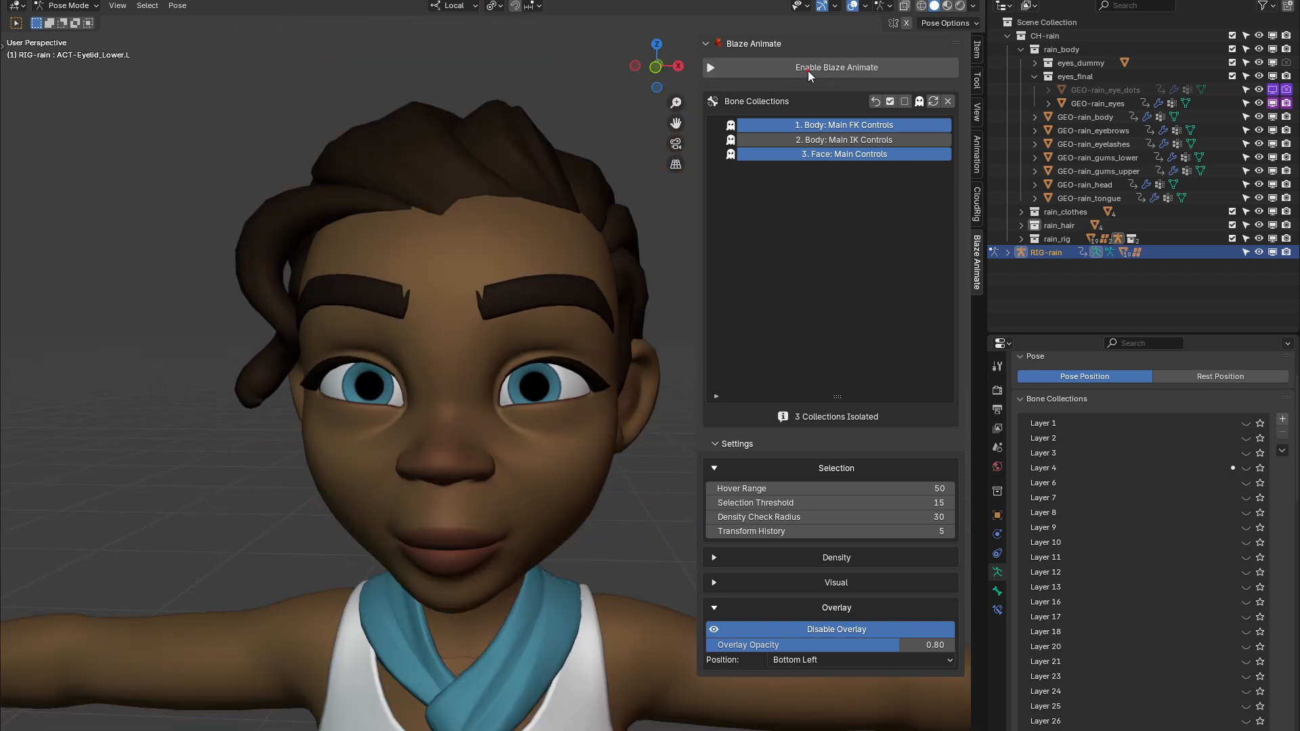
pyautogui.scroll(-8, 502, 471)
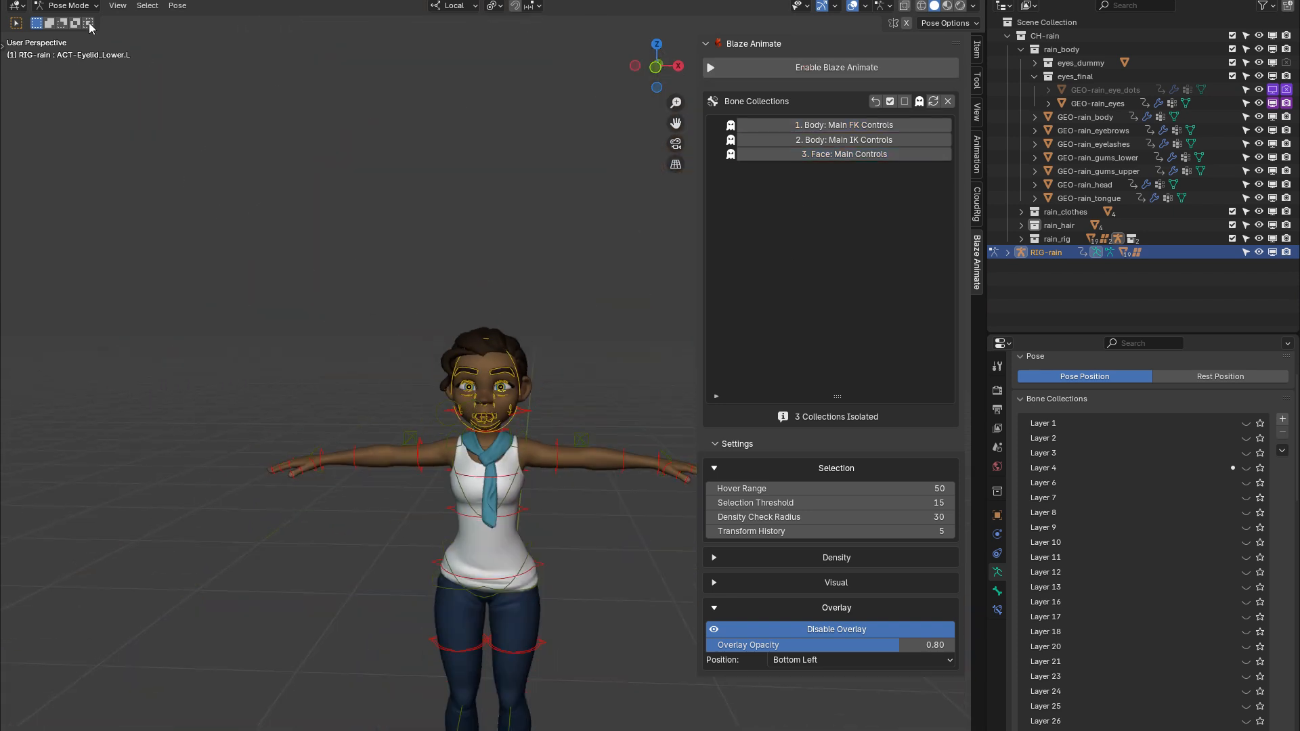
pyautogui.click(68, 5)
pyautogui.click(65, 15)
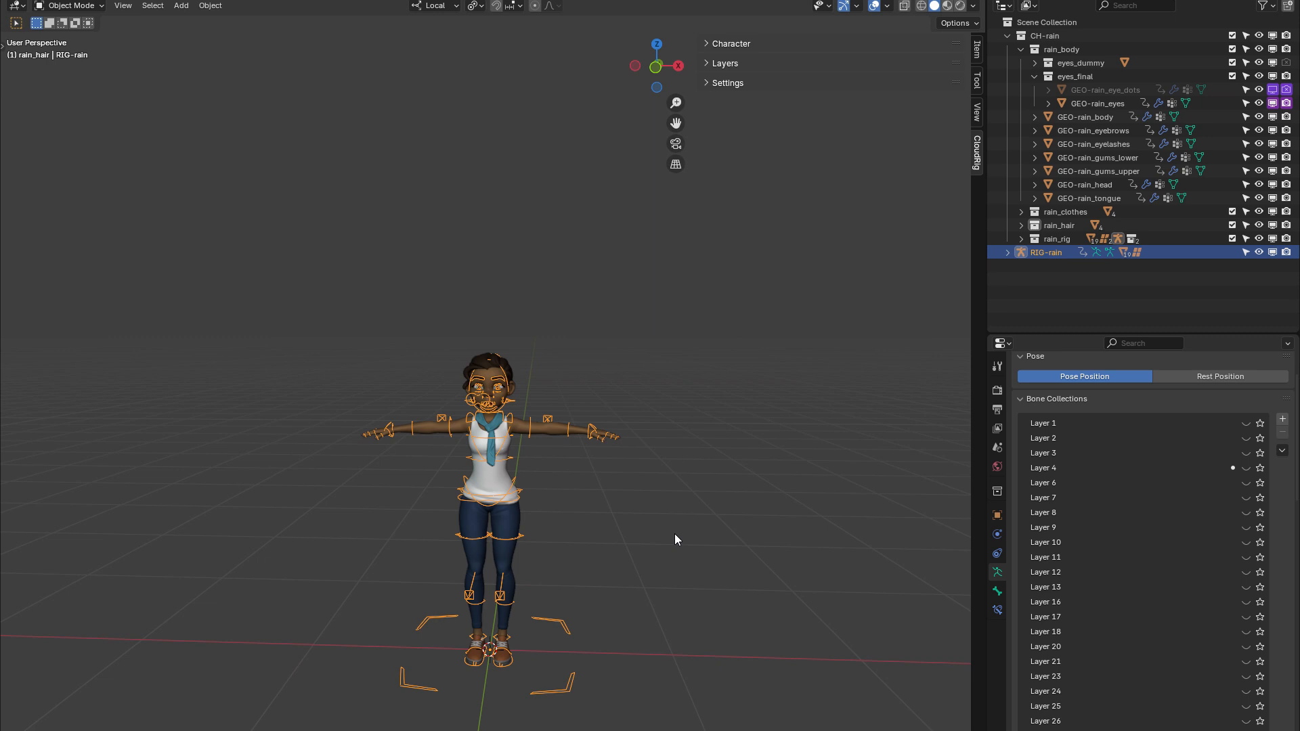
# Duplicate the entire Rain character and place the copy about 1.6 m away along negative local X
pyautogui.moveTo(675, 539); pyautogui.dragTo(441, 675)
pyautogui.moveTo(709, 291); pyautogui.dragTo(417, 673)
pyautogui.hotkey('shift', 'd')
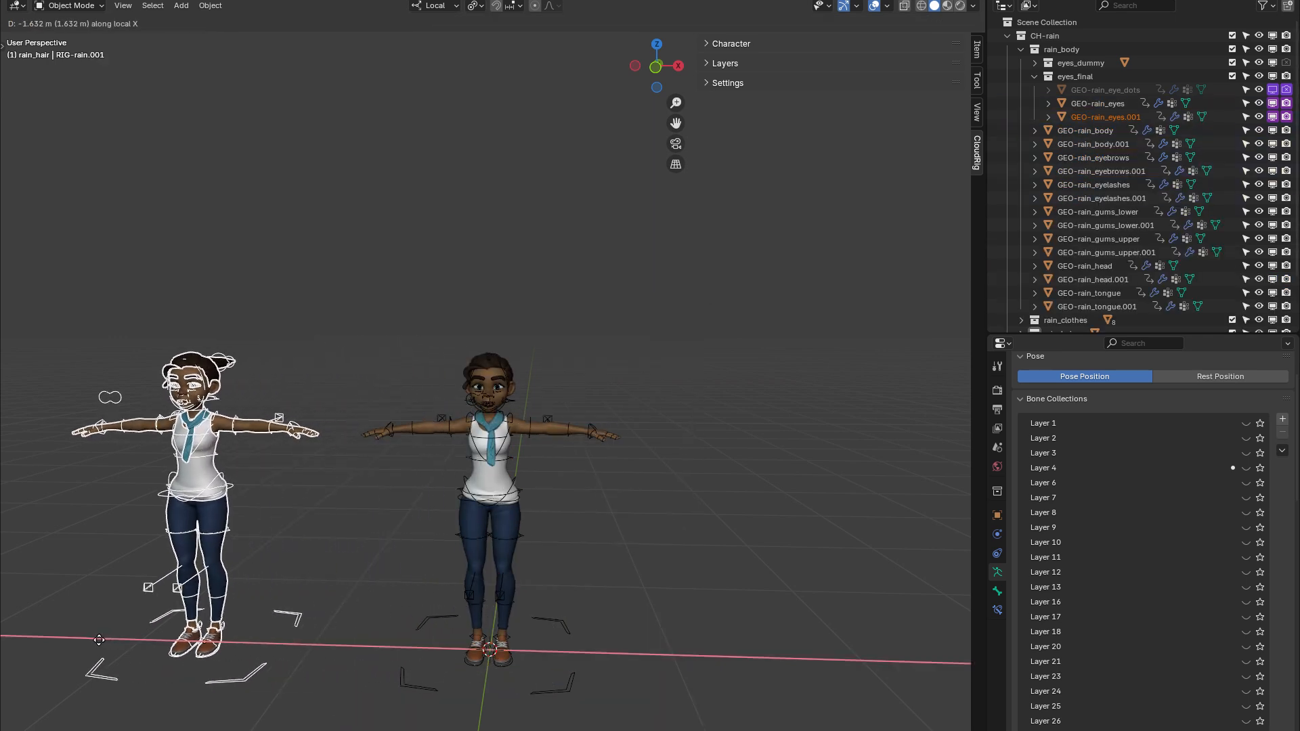
pyautogui.click(212, 640)
# Select the original Rain rig and put it in Pose Mode
pyautogui.moveTo(323, 620); pyautogui.dragTo(424, 545, button='middle')
pyautogui.scroll(1, 461, 543)
pyautogui.keyDown('shift'); pyautogui.moveTo(733, 539); pyautogui.dragTo(697, 539, button='middle'); pyautogui.keyUp('shift')
pyautogui.moveTo(410, 544); pyautogui.dragTo(391, 545, button='middle')
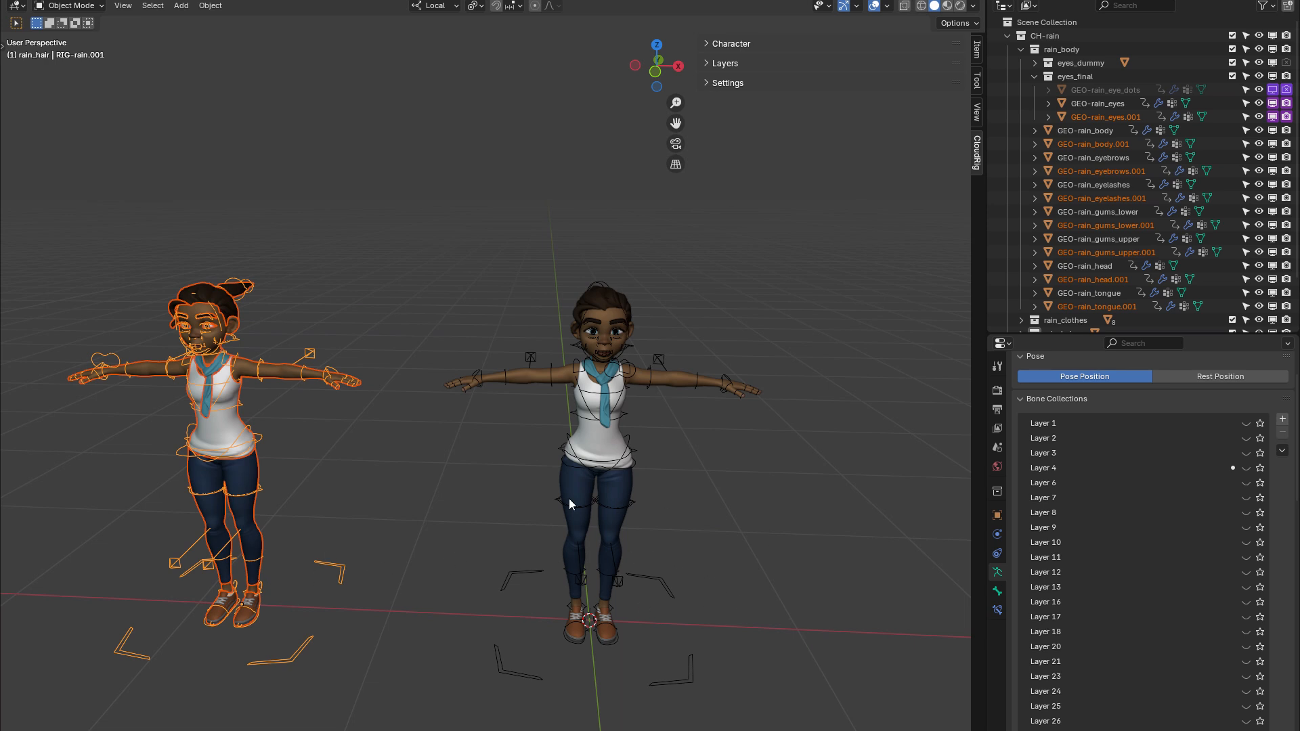
pyautogui.keyDown('shift'); pyautogui.moveTo(719, 543); pyautogui.dragTo(629, 542, button='middle'); pyautogui.keyUp('shift')
pyautogui.scroll(6, 538, 357)
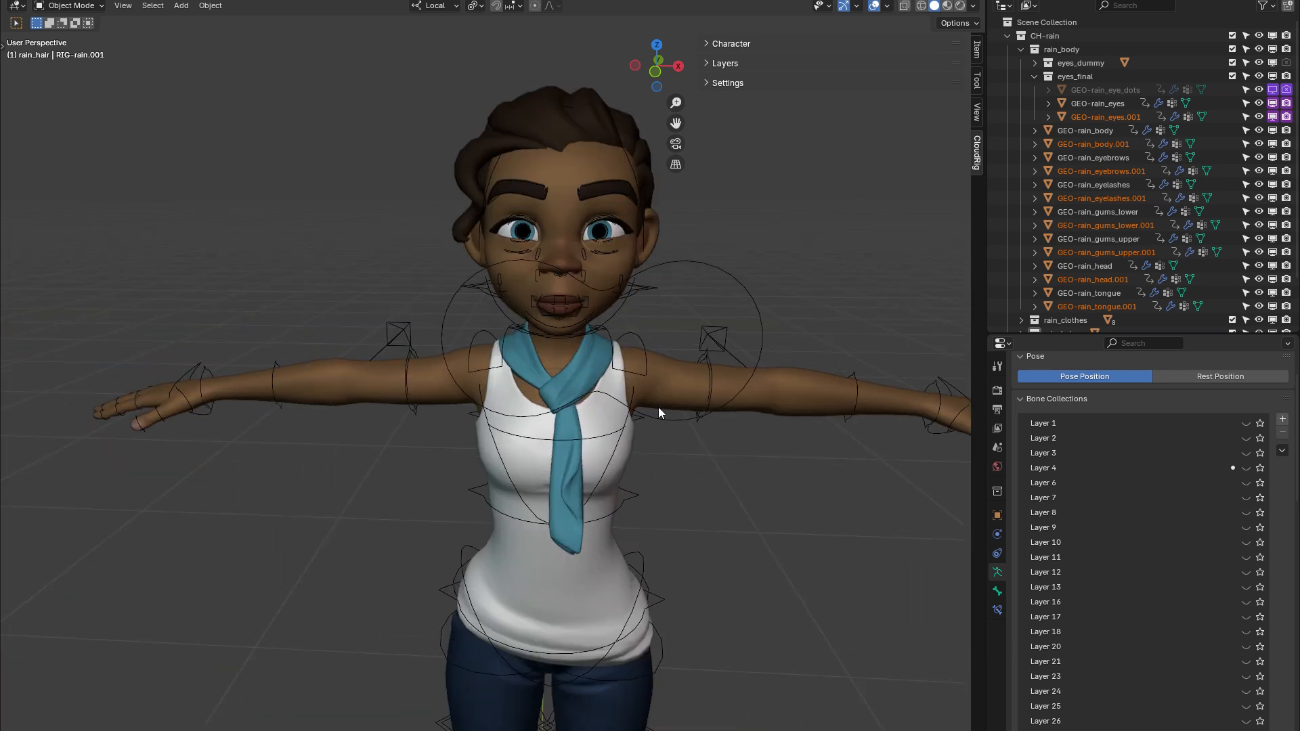
pyautogui.keyDown('shift'); pyautogui.moveTo(658, 408); pyautogui.dragTo(585, 499, button='middle'); pyautogui.keyUp('shift')
pyautogui.click(582, 500)
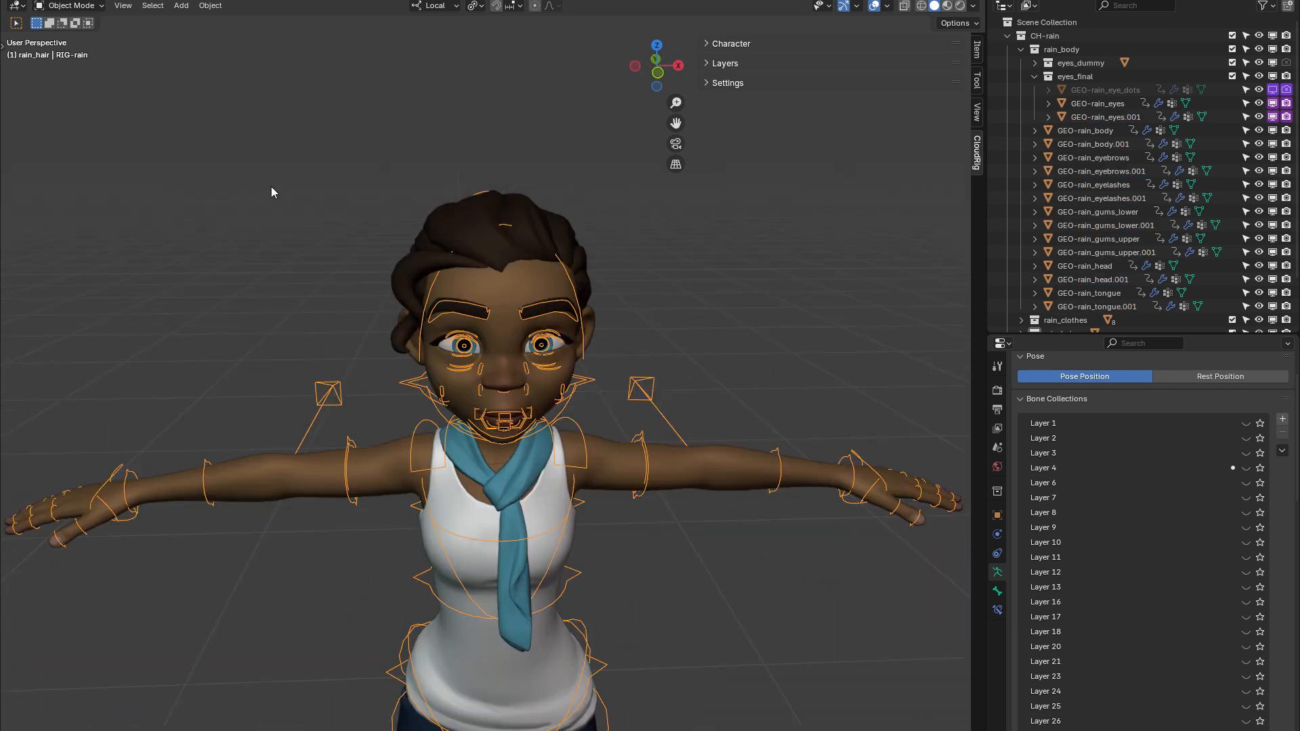
pyautogui.click(70, 14)
pyautogui.click(68, 50)
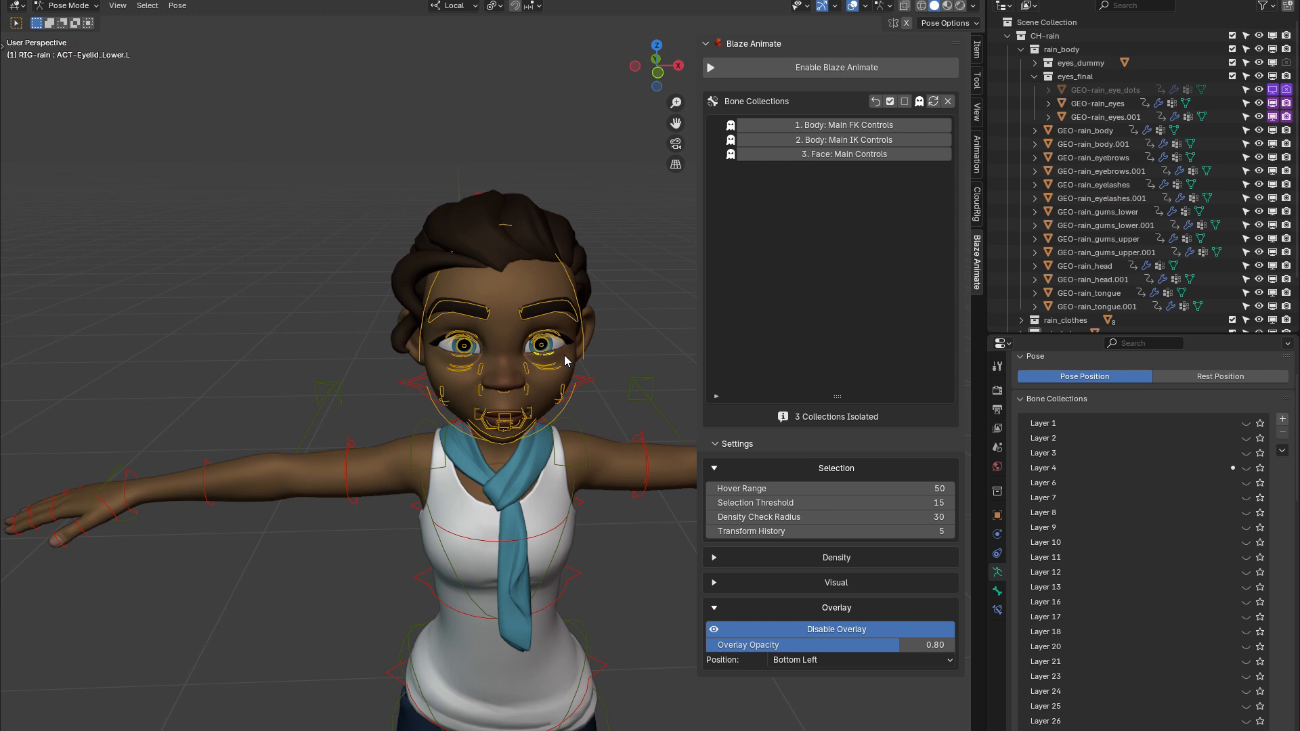
# Enable Blaze Animate and use its armature switcher to change to the duplicated rig RIG-rain.001
pyautogui.click(823, 68)
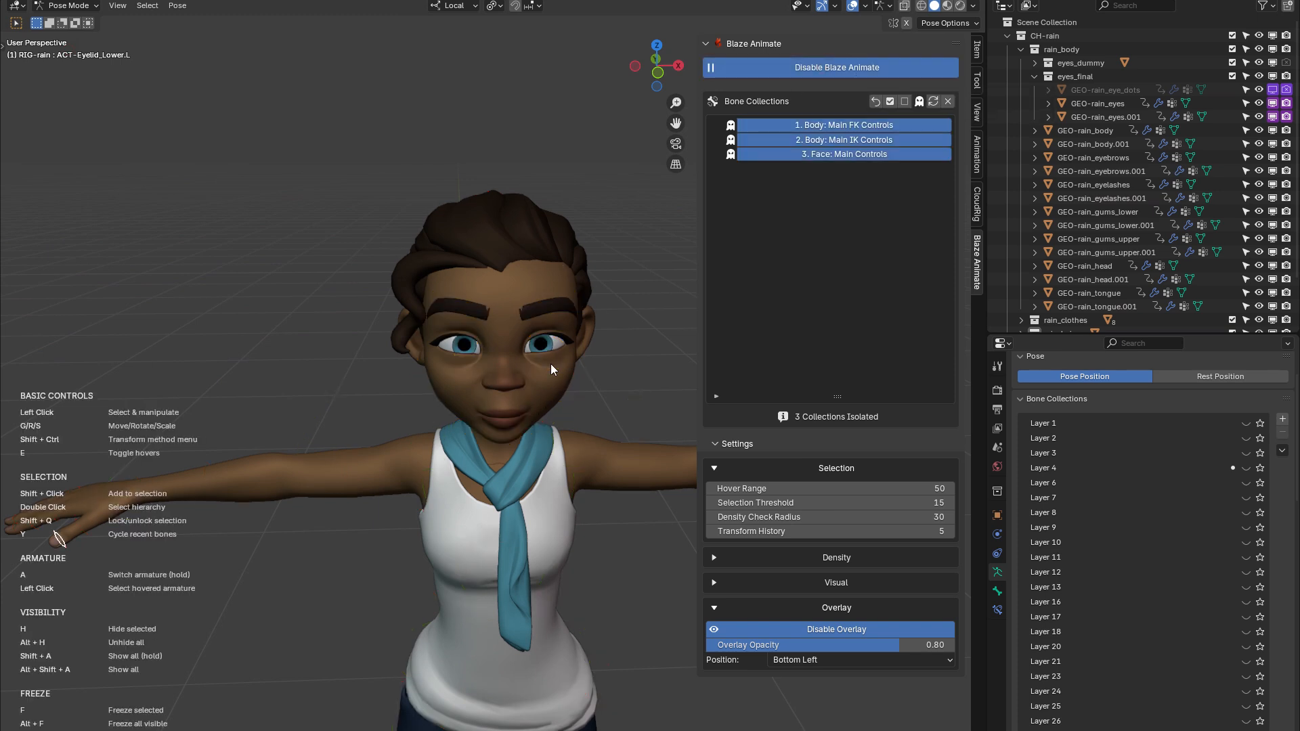
pyautogui.scroll(-7, 550, 364)
pyautogui.press('n')
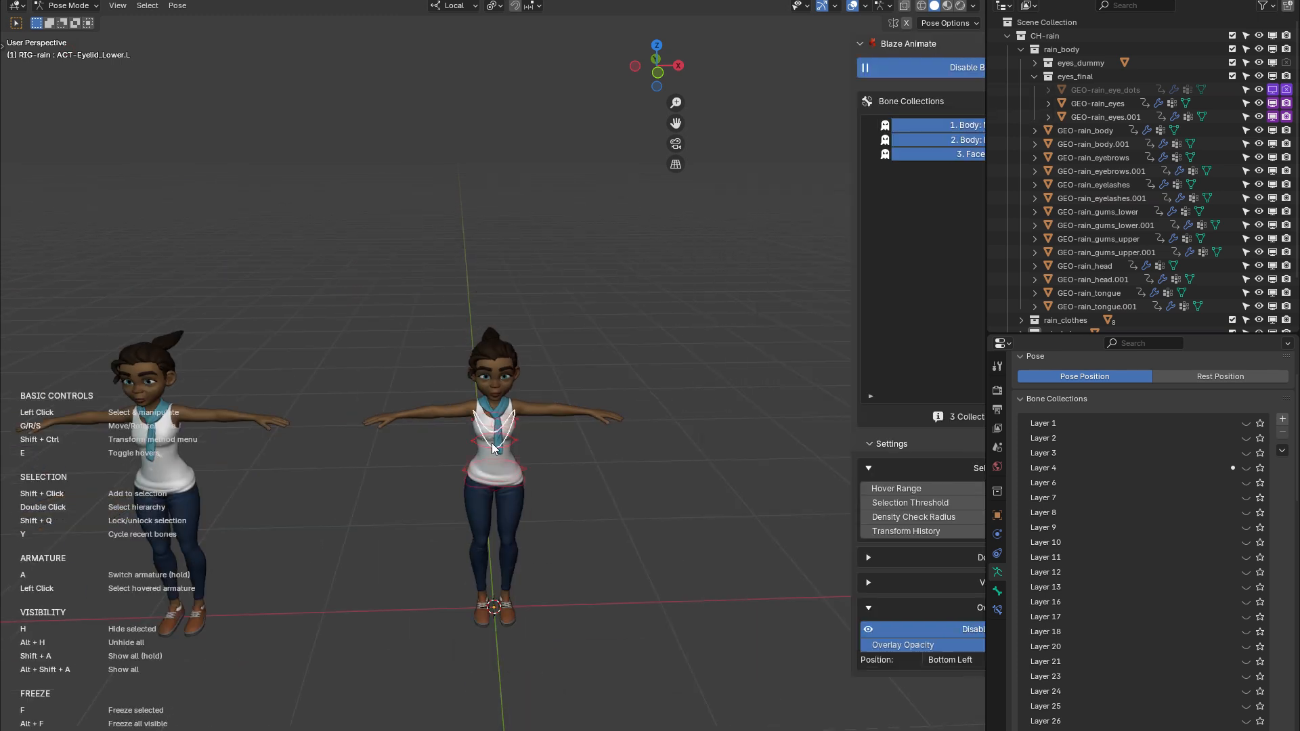
pyautogui.keyDown('shift'); pyautogui.moveTo(557, 494); pyautogui.dragTo(654, 487, button='middle'); pyautogui.keyUp('shift')
pyautogui.press('a')
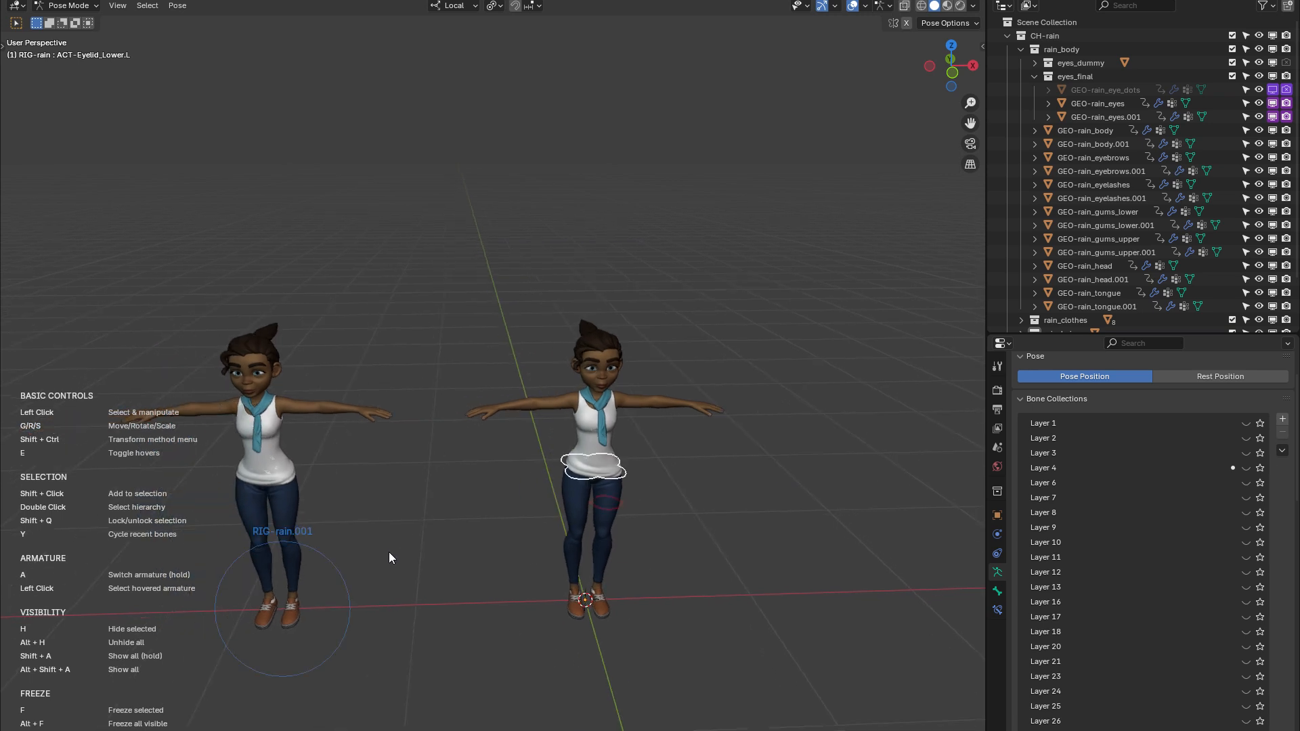
pyautogui.click(334, 578)
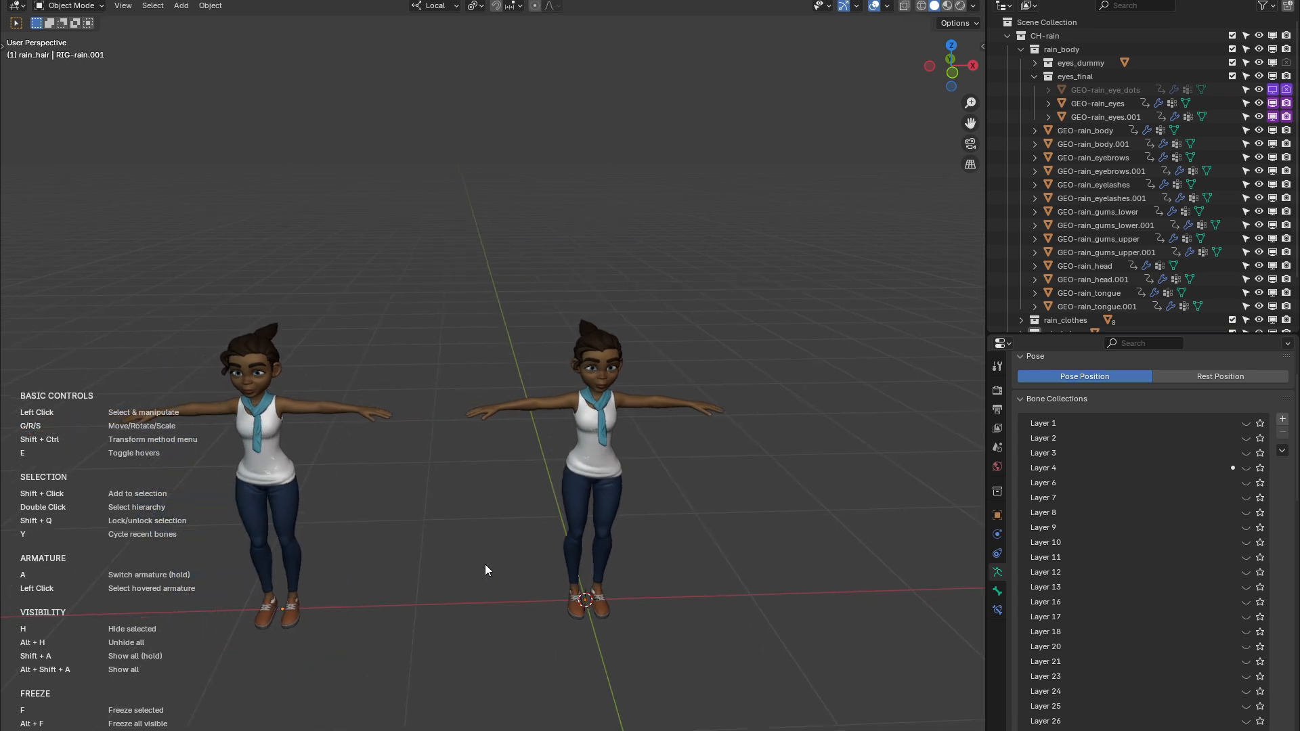
# Put RIG-rain.001 in Pose Mode and show all its bone collections in the Blaze Animate list, not only isolated ones
pyautogui.press('n')
pyautogui.hotkey('ctrl', 'Tab')
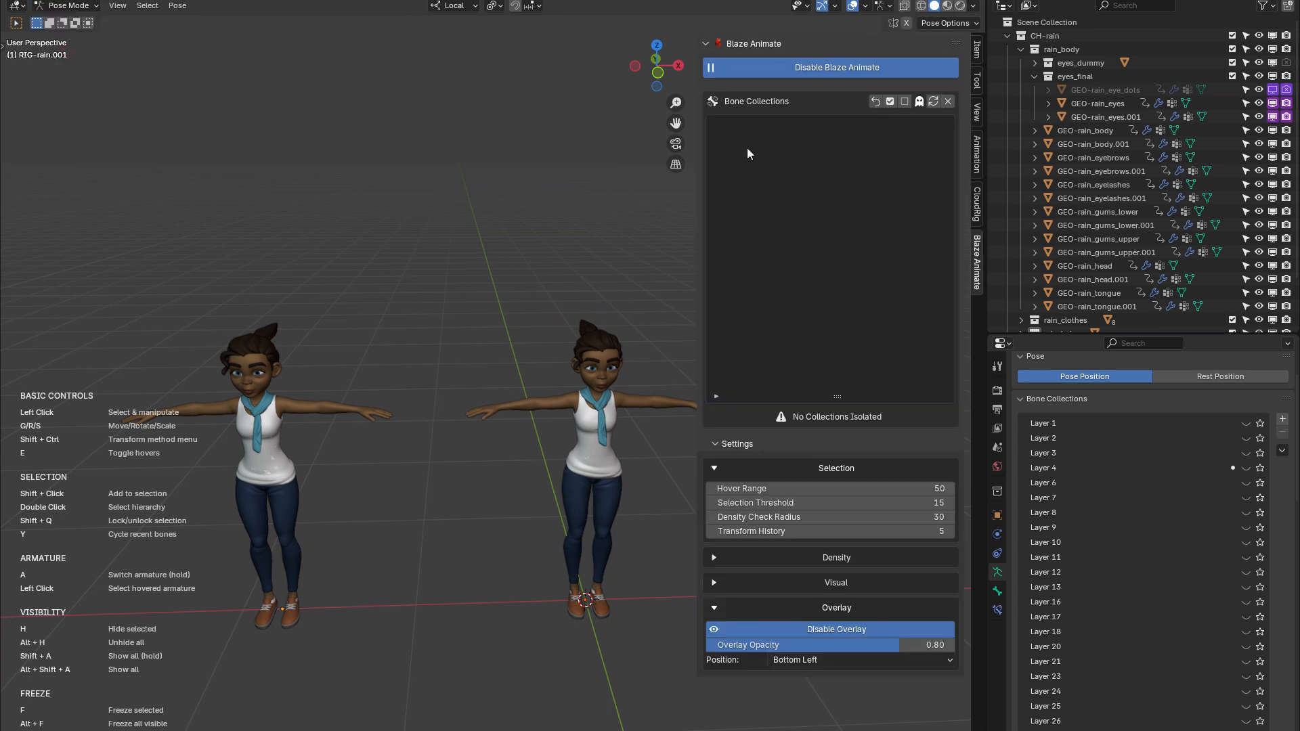
pyautogui.click(921, 102)
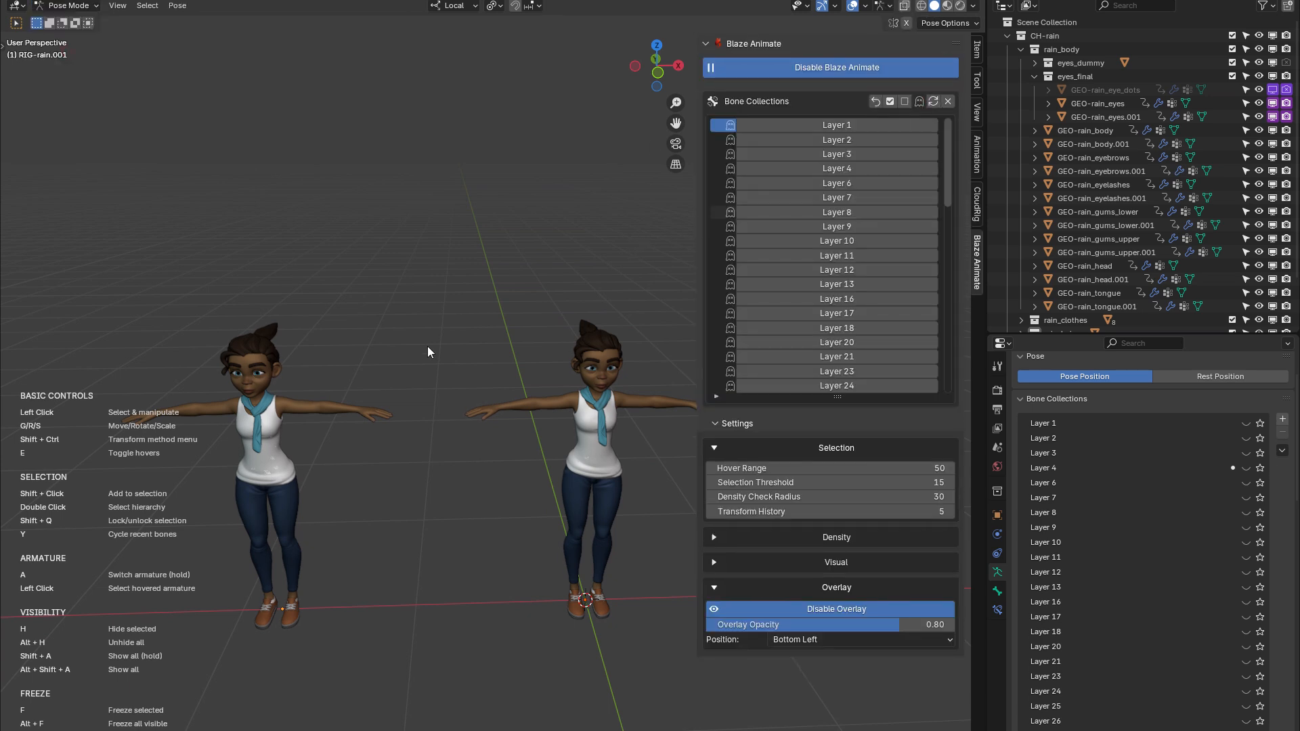
# Examine the duplicated Rain character and the original side by side from several angles and distances
pyautogui.keyDown('shift'); pyautogui.moveTo(368, 382); pyautogui.dragTo(522, 347, button='middle'); pyautogui.keyUp('shift')
pyautogui.scroll(4, 407, 382)
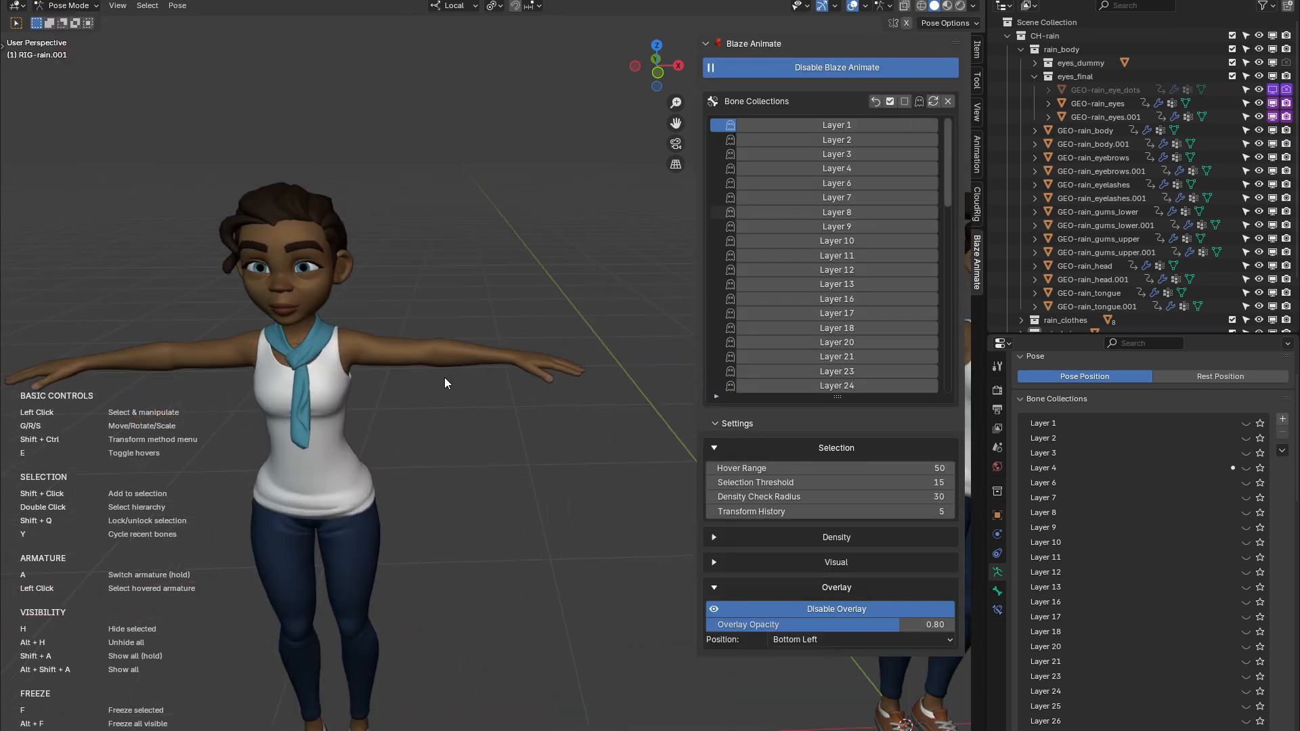
pyautogui.scroll(-3, 444, 377)
pyautogui.keyDown('shift'); pyautogui.moveTo(400, 388); pyautogui.dragTo(459, 389, button='middle'); pyautogui.keyUp('shift')
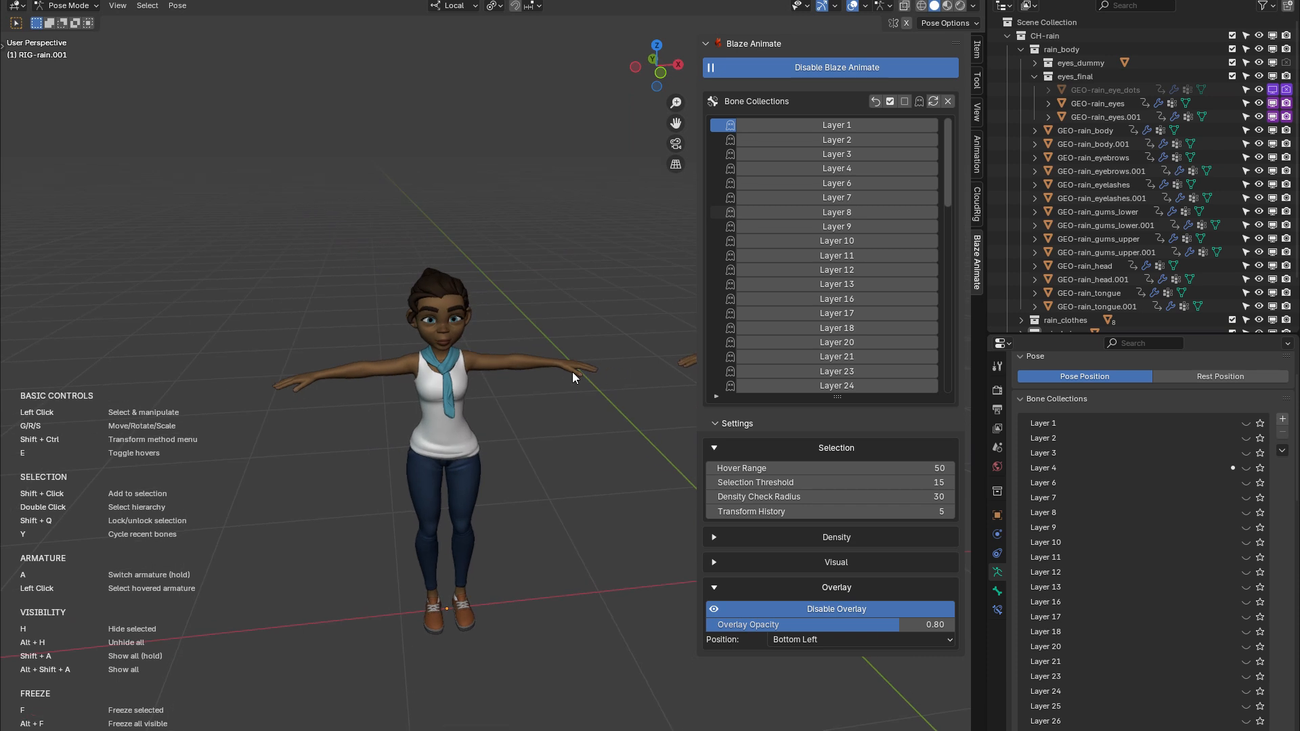
pyautogui.keyDown('shift'); pyautogui.moveTo(572, 372); pyautogui.dragTo(543, 409, button='middle'); pyautogui.keyUp('shift')
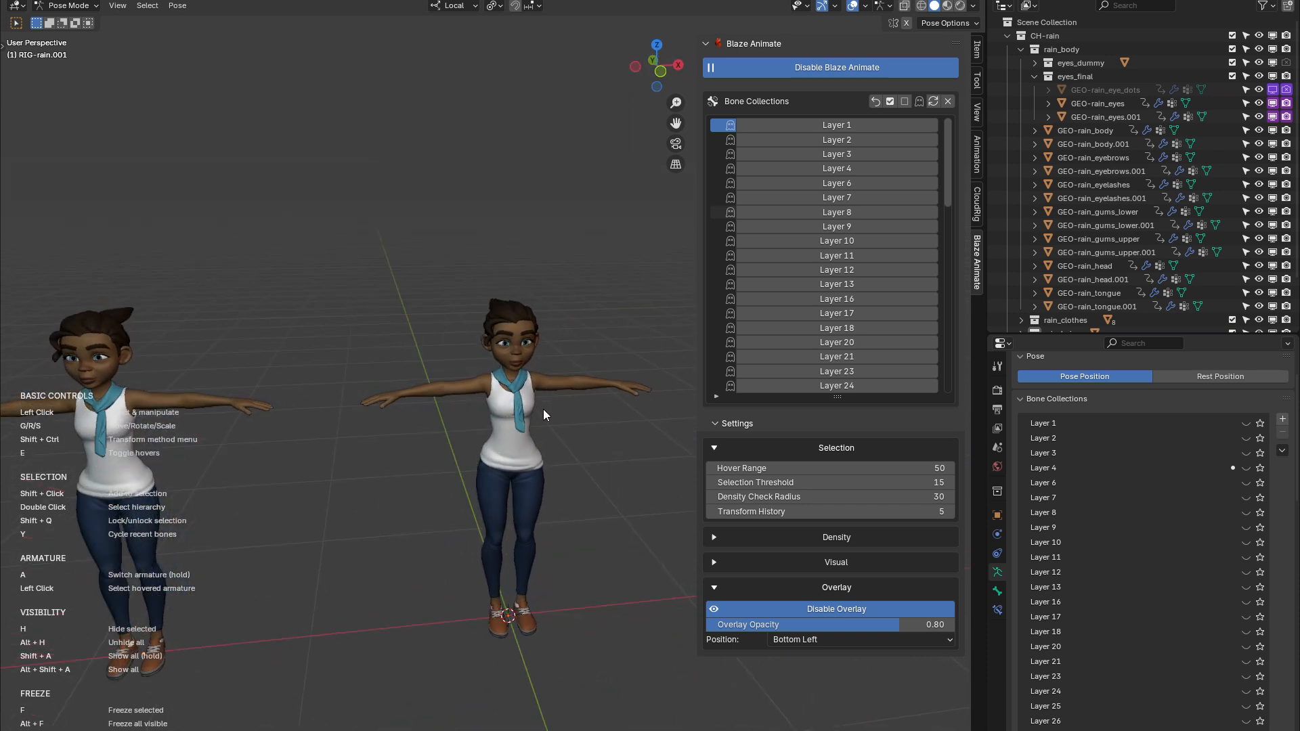
pyautogui.keyDown('shift'); pyautogui.moveTo(294, 410); pyautogui.dragTo(517, 410, button='middle'); pyautogui.keyUp('shift')
pyautogui.scroll(1, 516, 399)
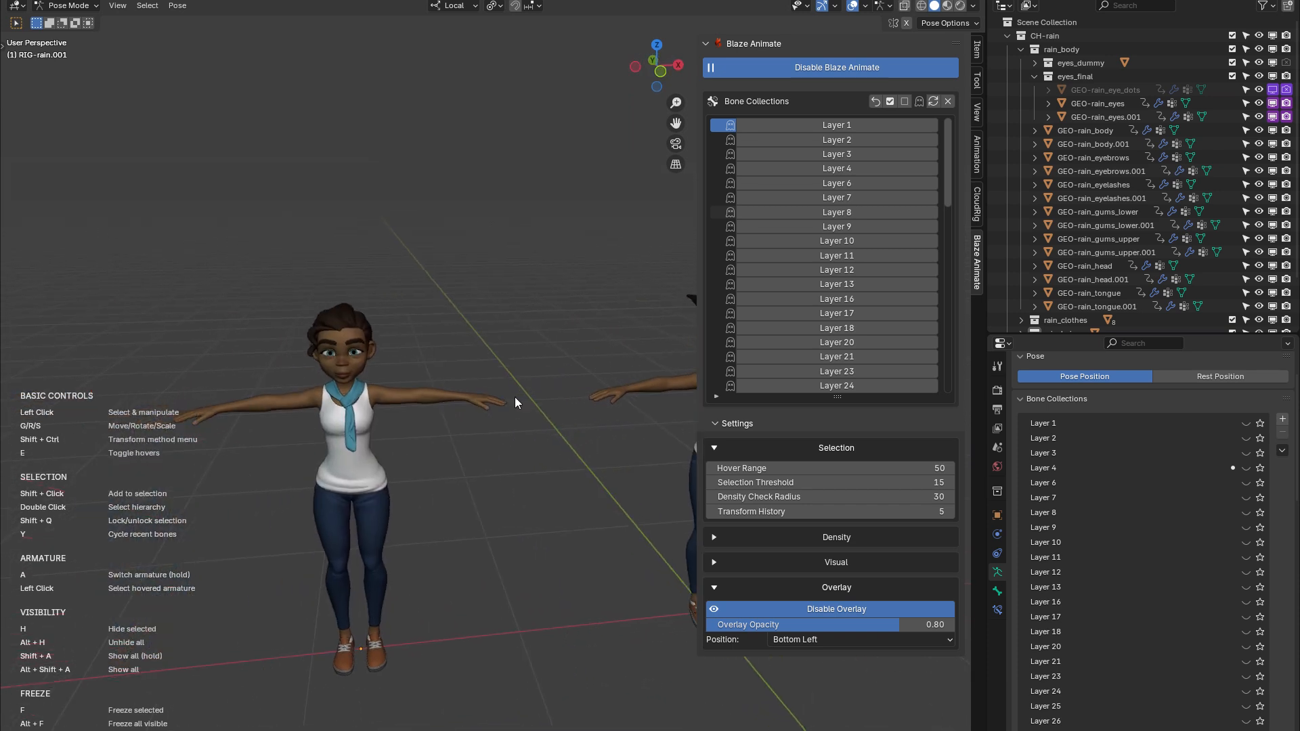
pyautogui.scroll(-1, 515, 399)
pyautogui.scroll(1, 292, 390)
pyautogui.scroll(3, 291, 389)
pyautogui.keyDown('shift'); pyautogui.moveTo(275, 372); pyautogui.dragTo(663, 414, button='middle'); pyautogui.keyUp('shift')
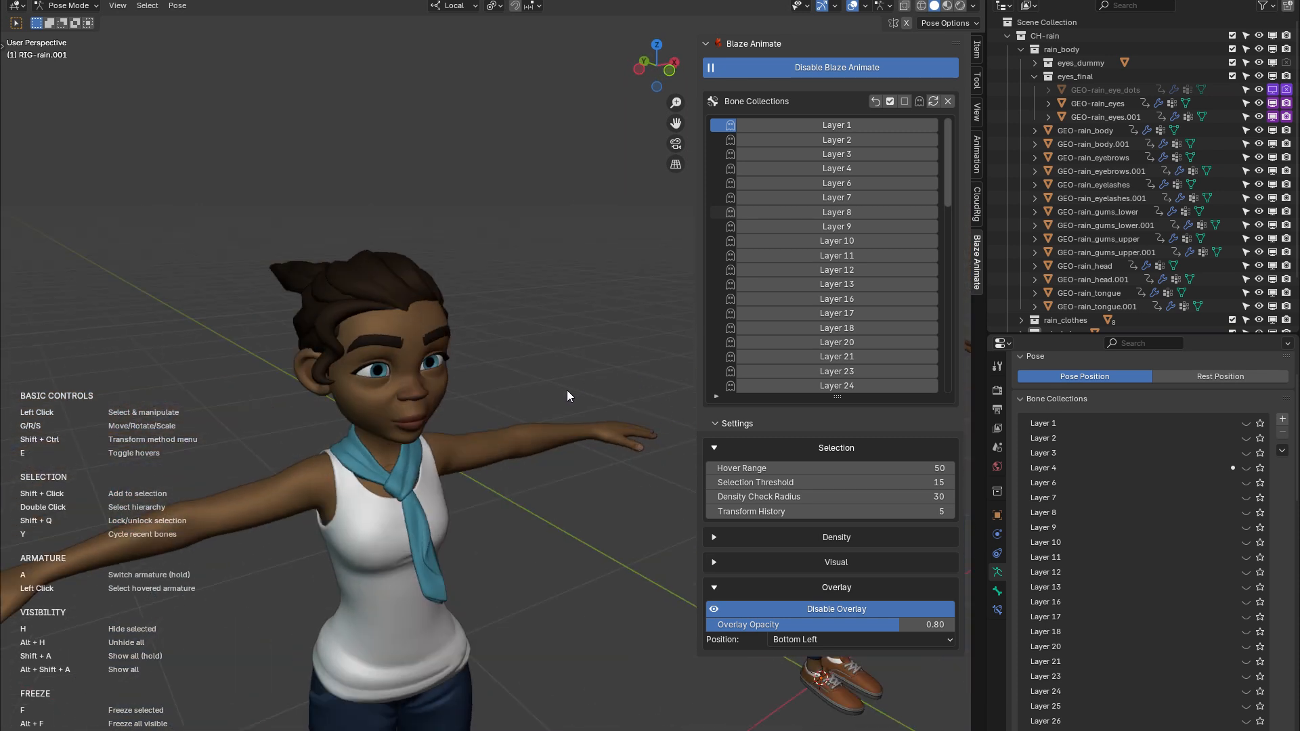
pyautogui.scroll(-2, 568, 391)
pyautogui.keyDown('shift'); pyautogui.moveTo(568, 390); pyautogui.dragTo(363, 369, button='middle'); pyautogui.keyUp('shift')
pyautogui.scroll(-2, 363, 368)
pyautogui.moveTo(549, 428); pyautogui.dragTo(542, 418, button='middle')
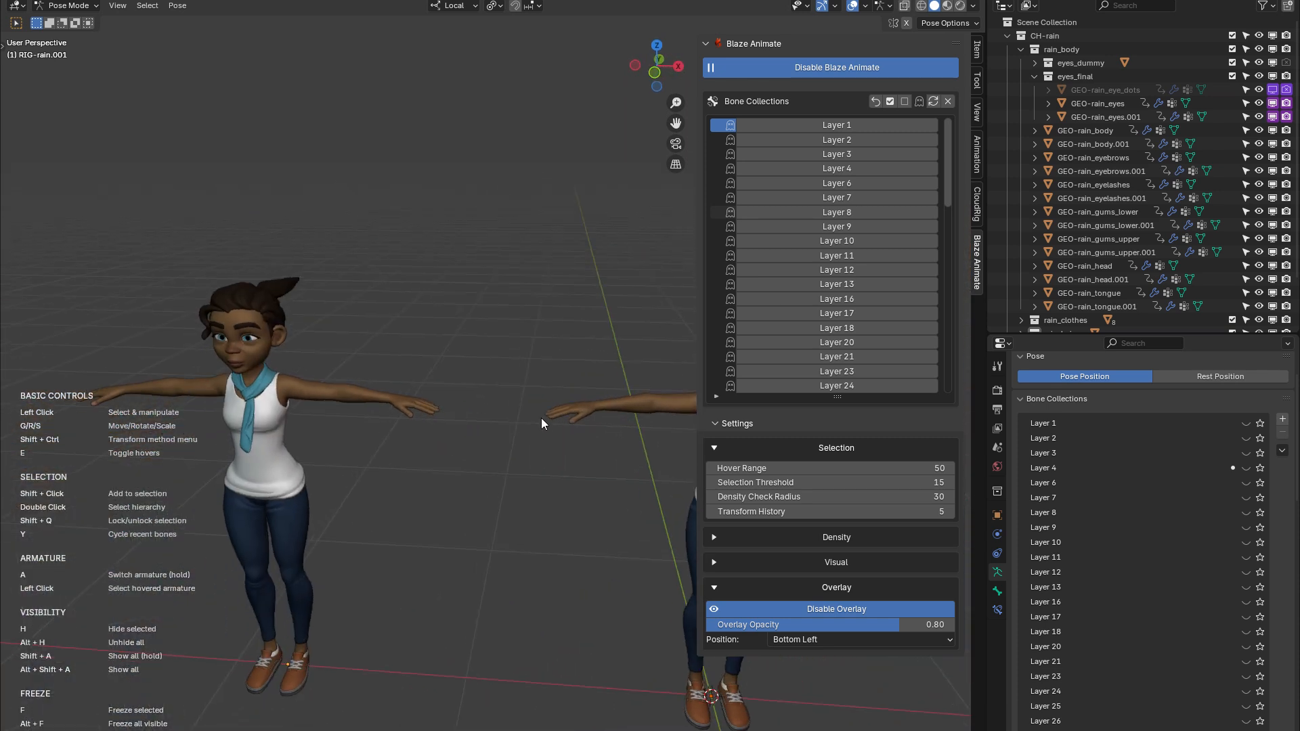
pyautogui.keyDown('shift'); pyautogui.moveTo(614, 393); pyautogui.dragTo(262, 394, button='middle'); pyautogui.keyUp('shift')
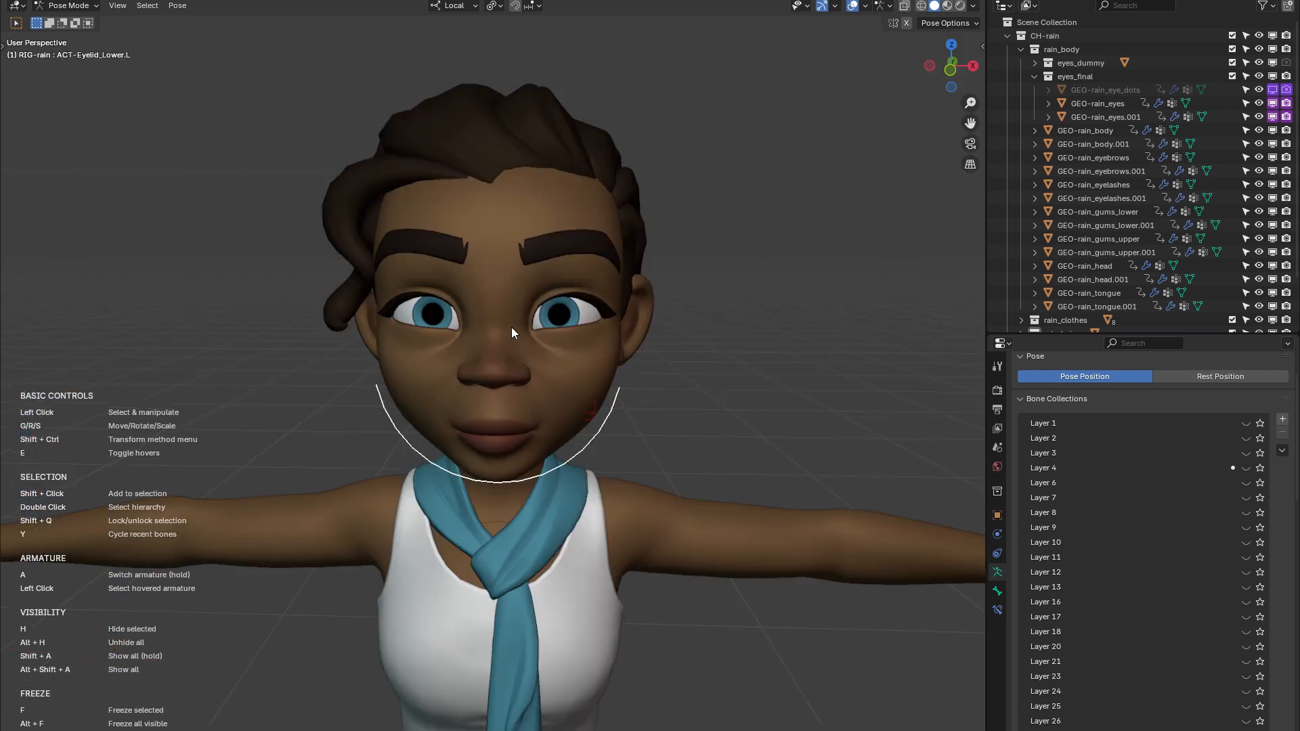
pyautogui.scroll(3, 522, 342)
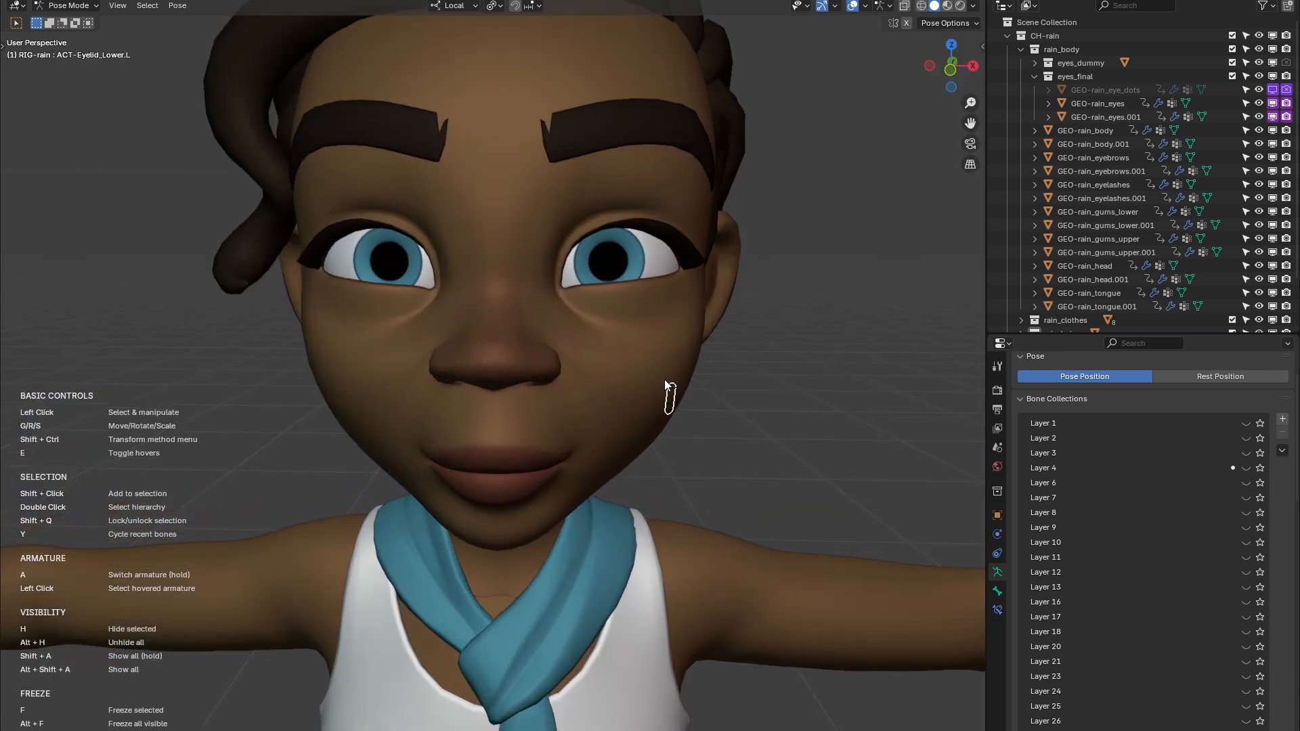
# Examine which facial controls highlight around the cheeks, mouth and jaw at different zoom levels
pyautogui.scroll(-2, 609, 538)
pyautogui.moveTo(608, 538); pyautogui.dragTo(475, 553, button='middle')
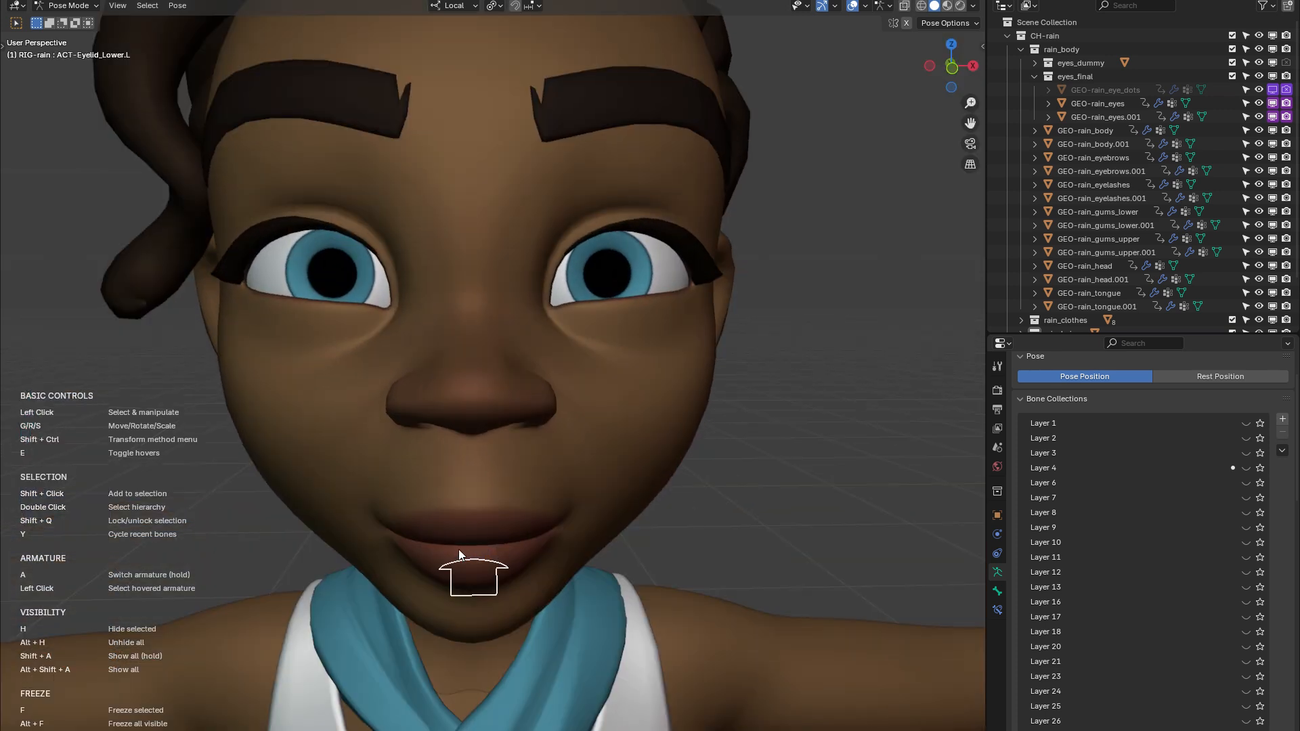
pyautogui.moveTo(731, 519)
pyautogui.mouseDown(button='middle')
pyautogui.moveTo(697, 518)
pyautogui.moveTo(729, 520)
pyautogui.mouseUp(button='middle')
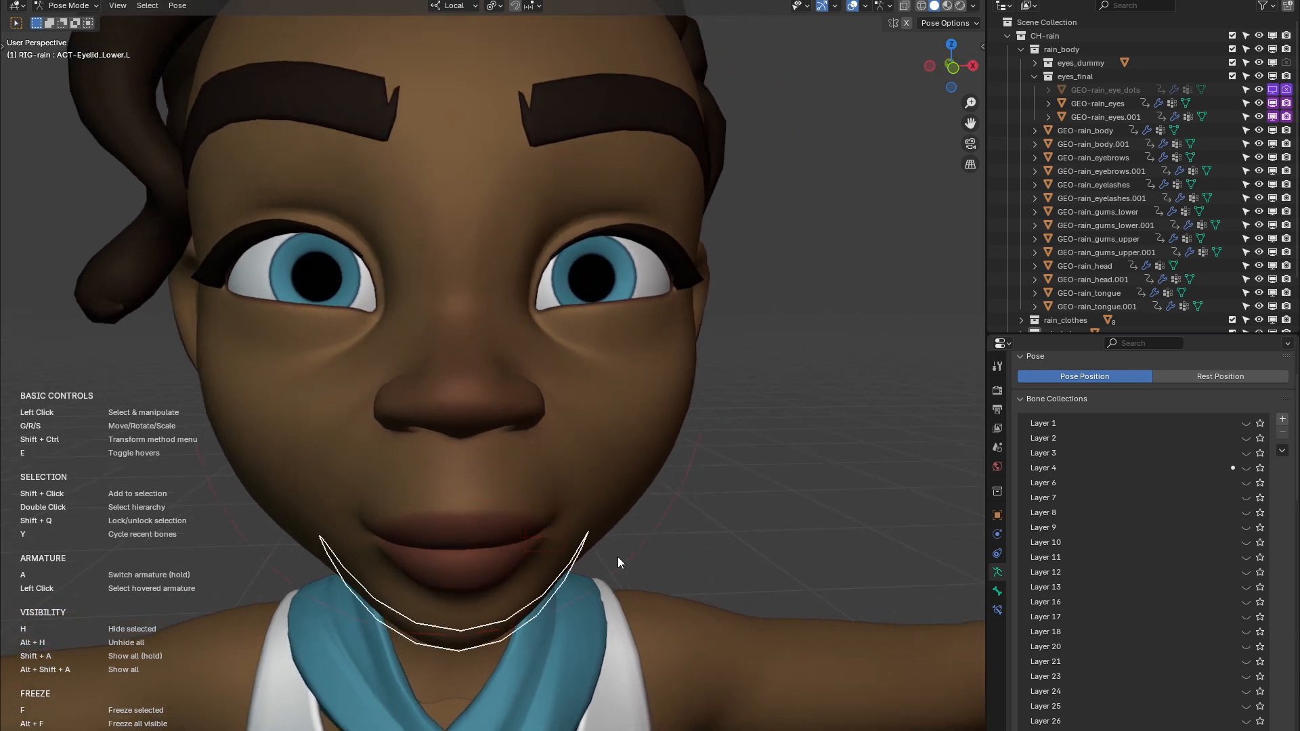
pyautogui.moveTo(617, 557); pyautogui.dragTo(596, 565, button='middle')
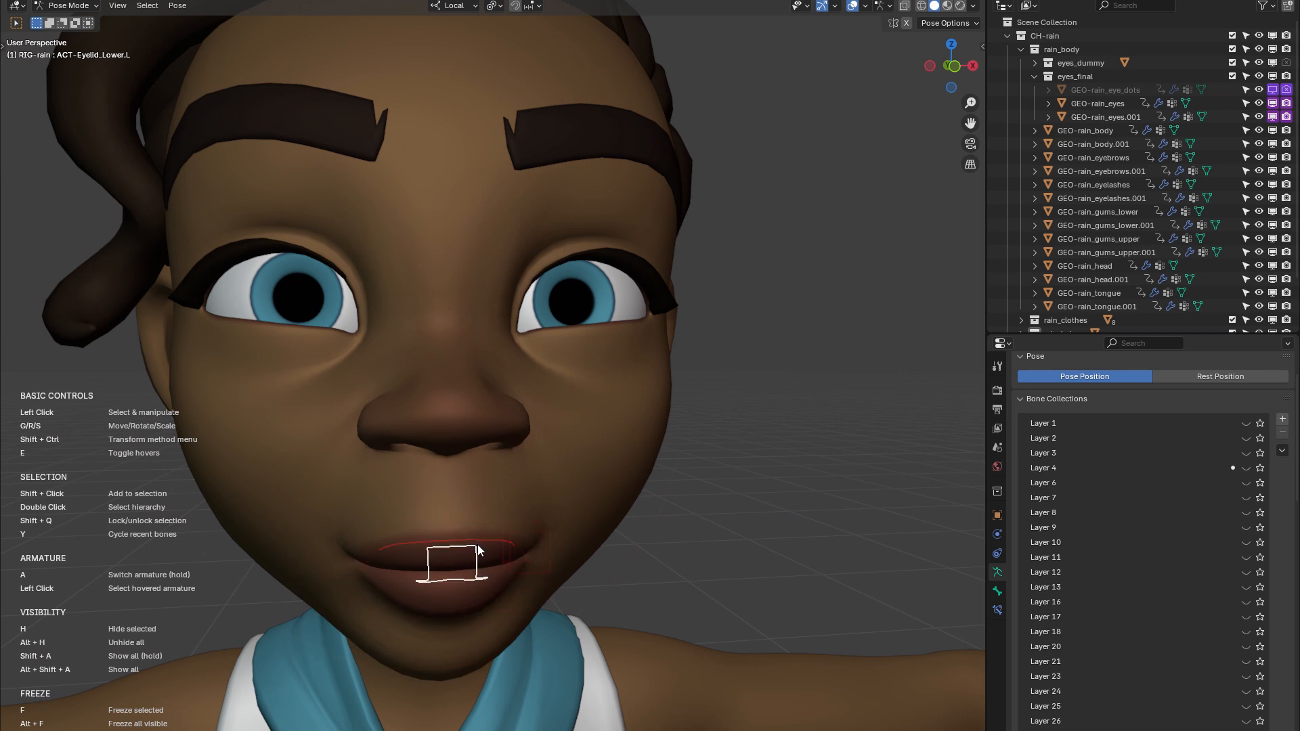
pyautogui.scroll(-4, 628, 464)
pyautogui.moveTo(630, 470); pyautogui.dragTo(712, 495, button='middle')
# Toggle the display of all hover controls on the face on and off, finishing with it off
pyautogui.scroll(3, 615, 454)
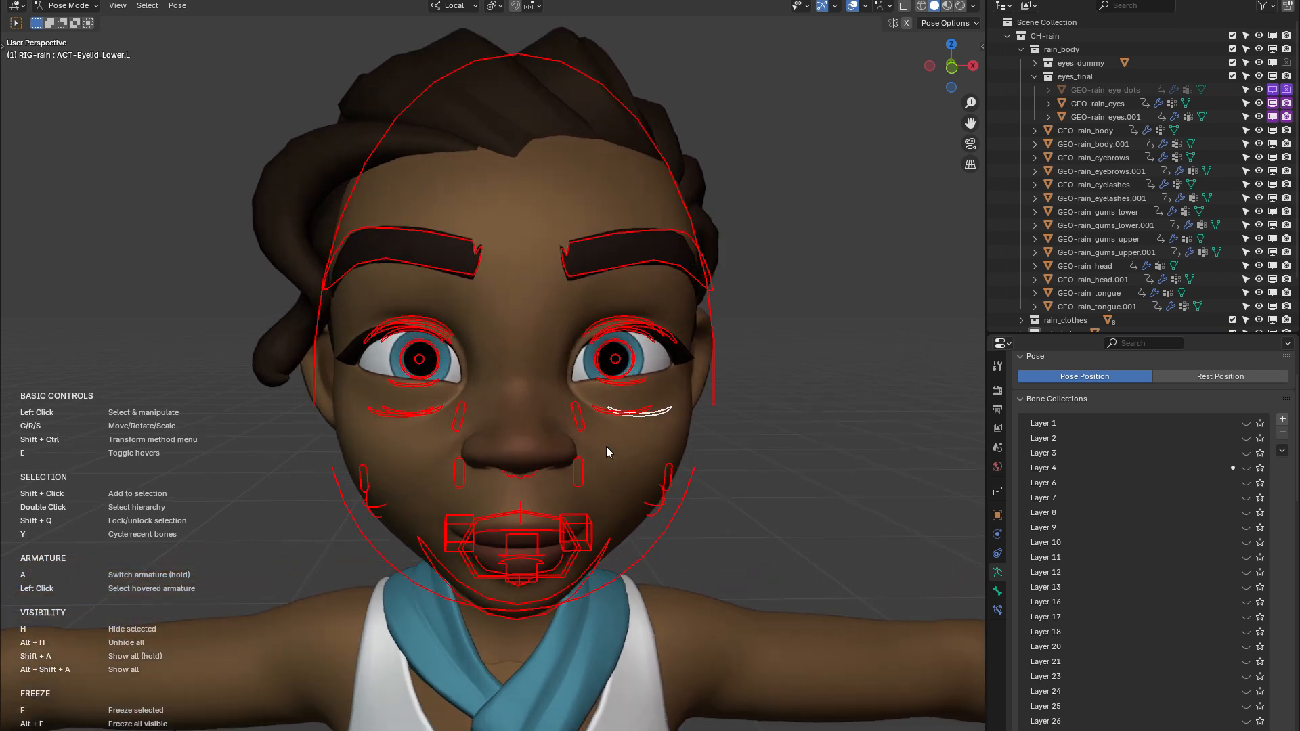
pyautogui.moveTo(607, 451); pyautogui.dragTo(575, 441, button='middle')
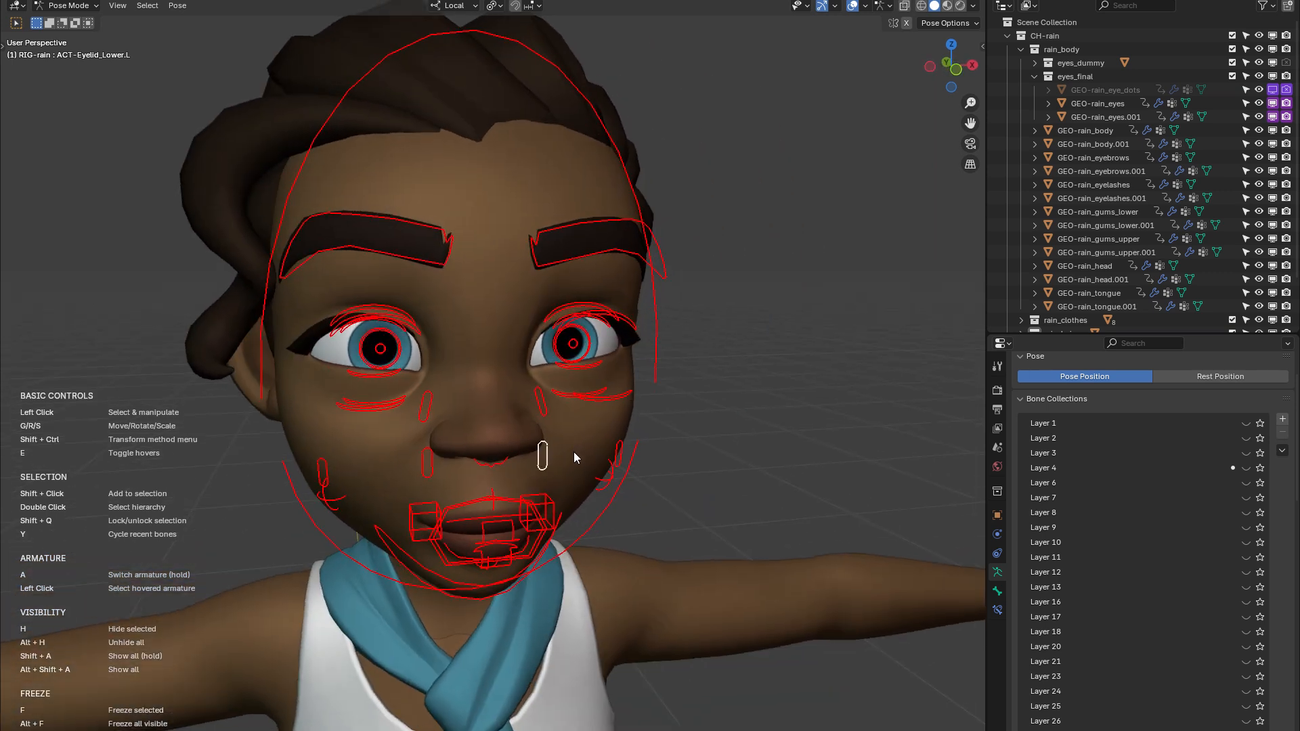
pyautogui.press('e')
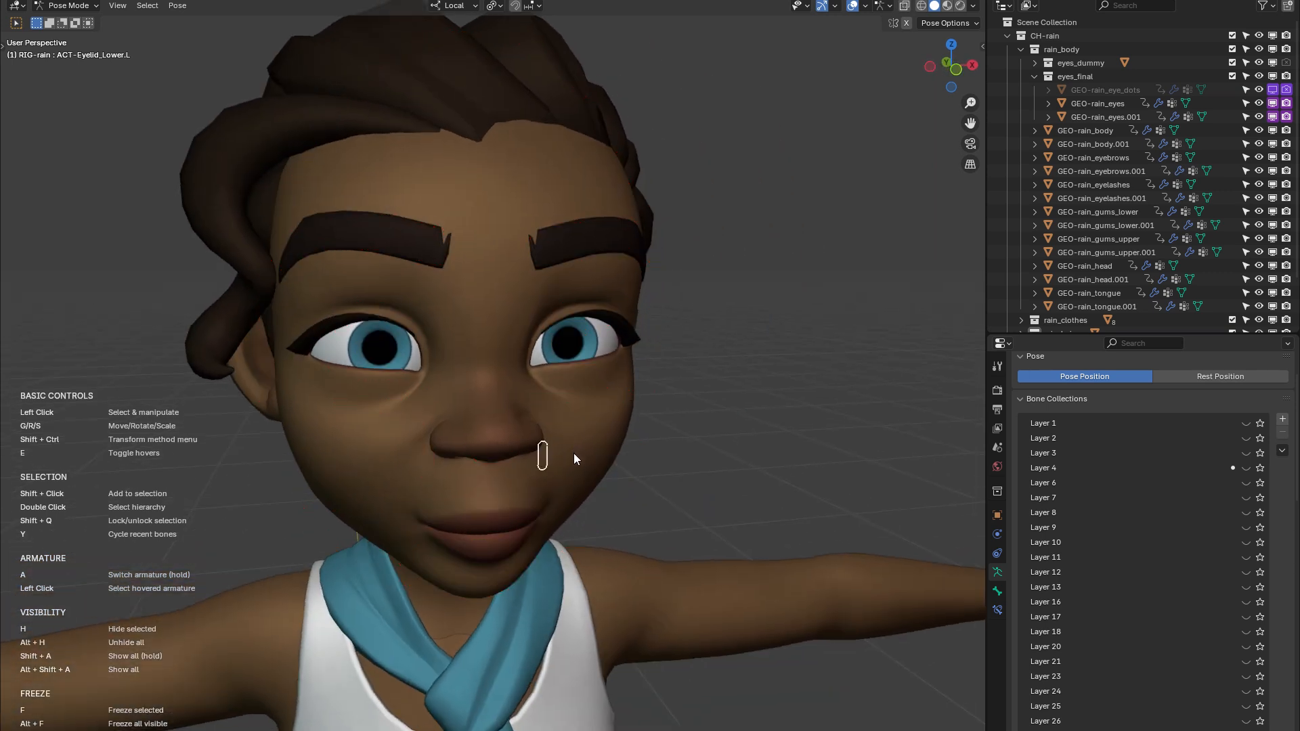
pyautogui.press('e')
pyautogui.press('e')
pyautogui.moveTo(575, 453); pyautogui.dragTo(529, 434, button='middle')
pyautogui.scroll(2, 609, 409)
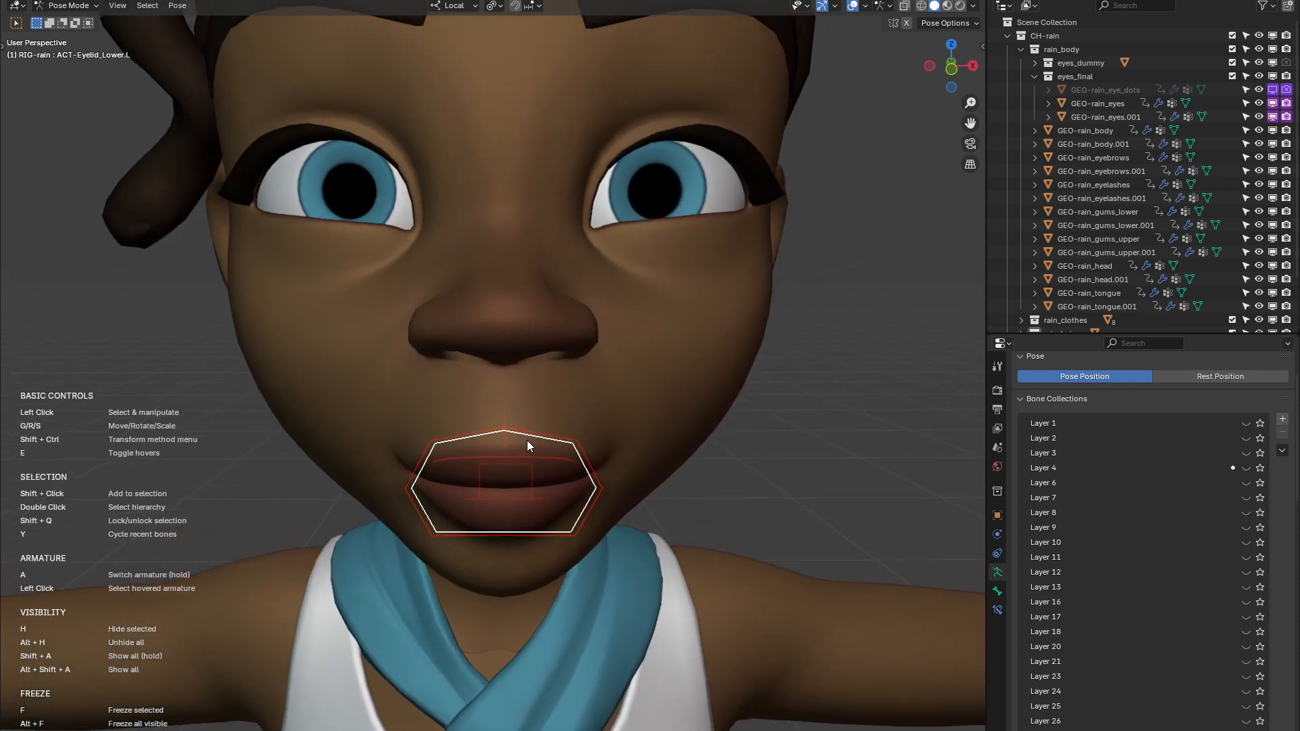
# Select the CTR-Nose_Bottom control under the nose and try moving it
pyautogui.scroll(1, 527, 440)
pyautogui.keyDown('shift'); pyautogui.moveTo(527, 440); pyautogui.dragTo(532, 470, button='middle'); pyautogui.keyUp('shift')
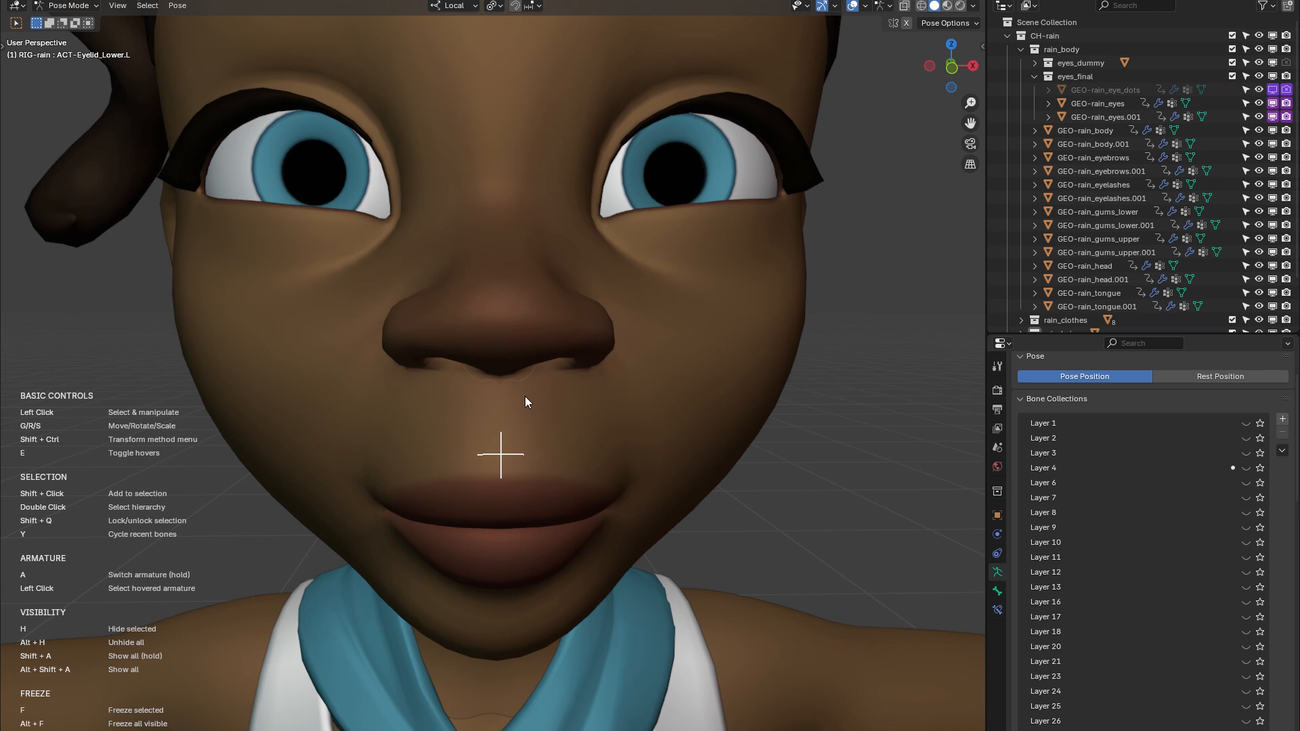
pyautogui.scroll(5, 522, 408)
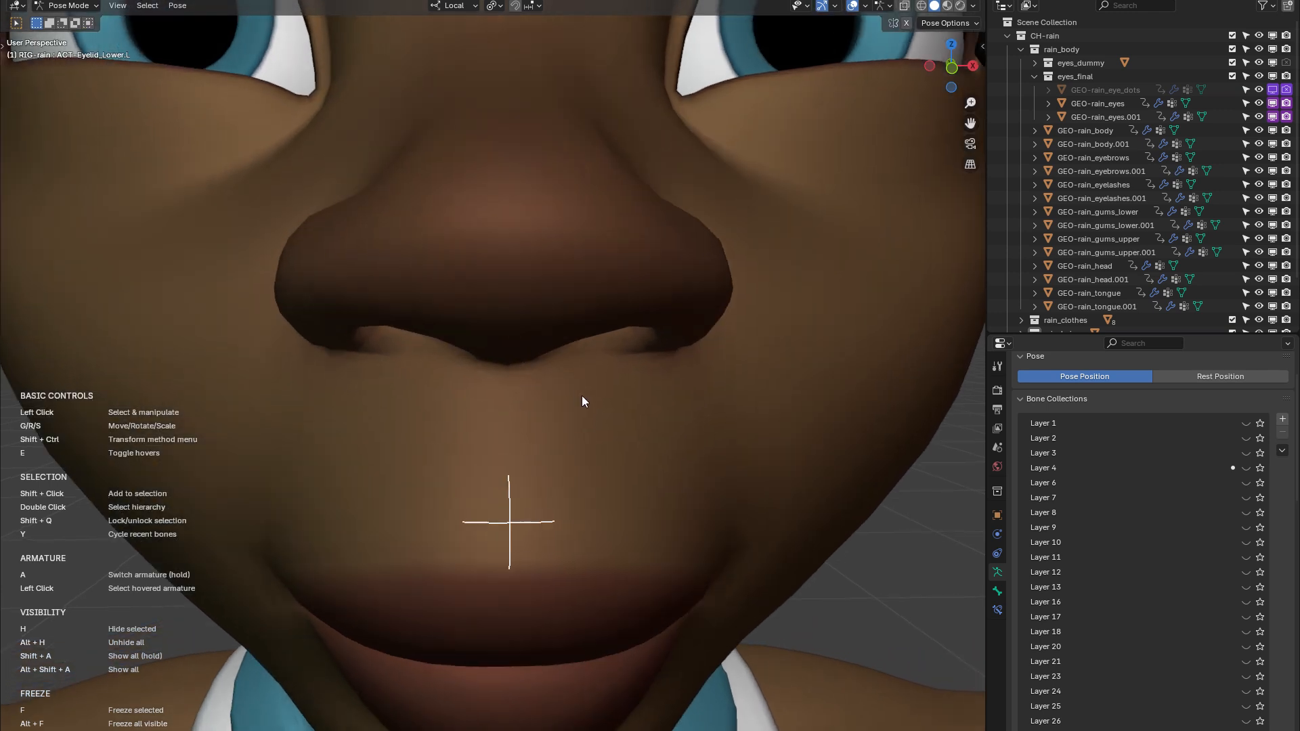
pyautogui.click(549, 378)
pyautogui.moveTo(604, 427); pyautogui.dragTo(557, 368, button='middle')
pyautogui.press('g')
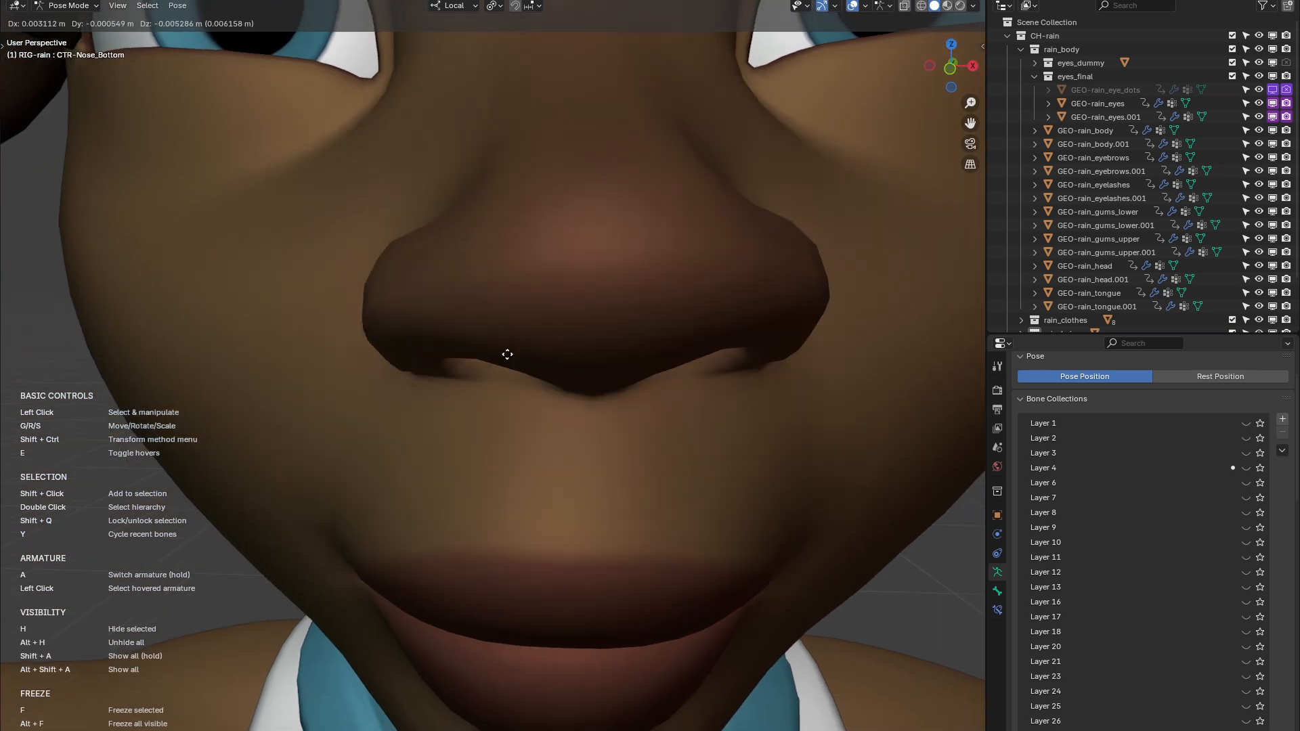
# Pick the SK-Lip_Puff_Upper control above the upper lip and try moving CTR-Nose_Bottom once more
pyautogui.moveTo(548, 348); pyautogui.dragTo(559, 363)
pyautogui.moveTo(566, 504); pyautogui.dragTo(587, 369)
pyautogui.click(578, 362)
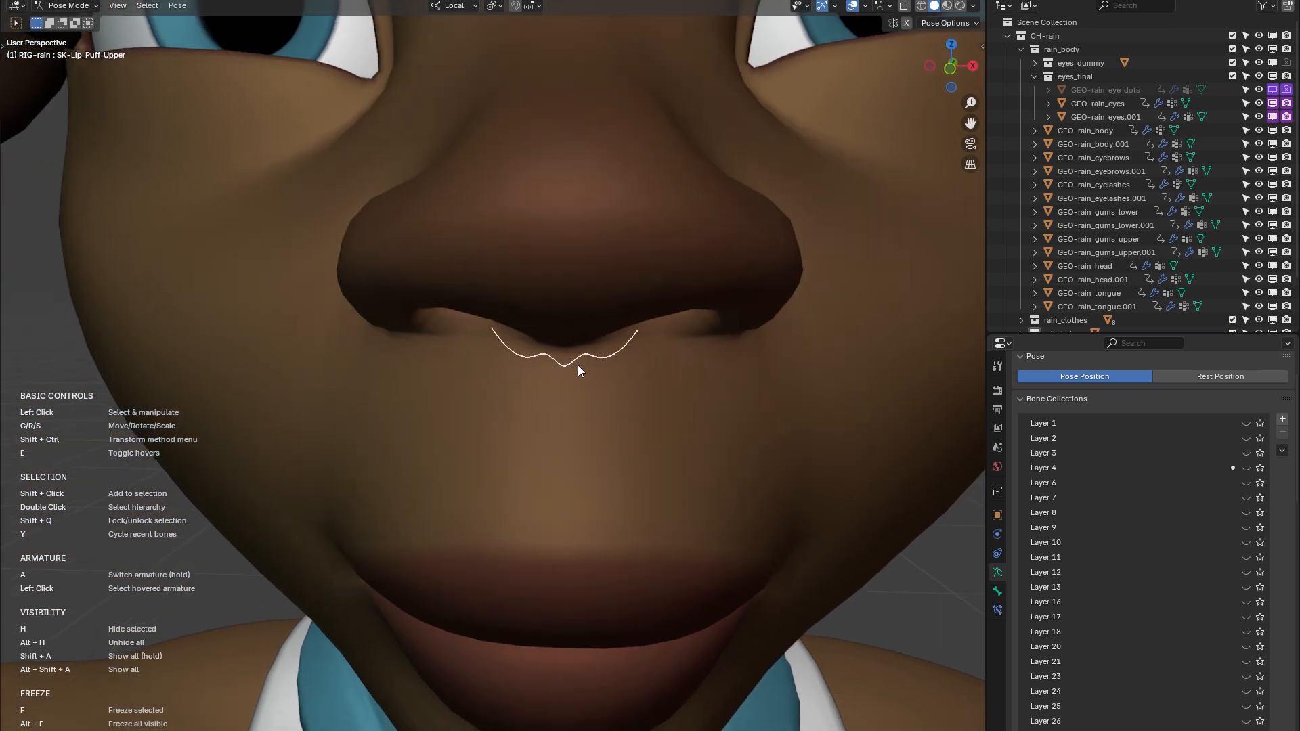
pyautogui.moveTo(629, 332); pyautogui.dragTo(612, 372)
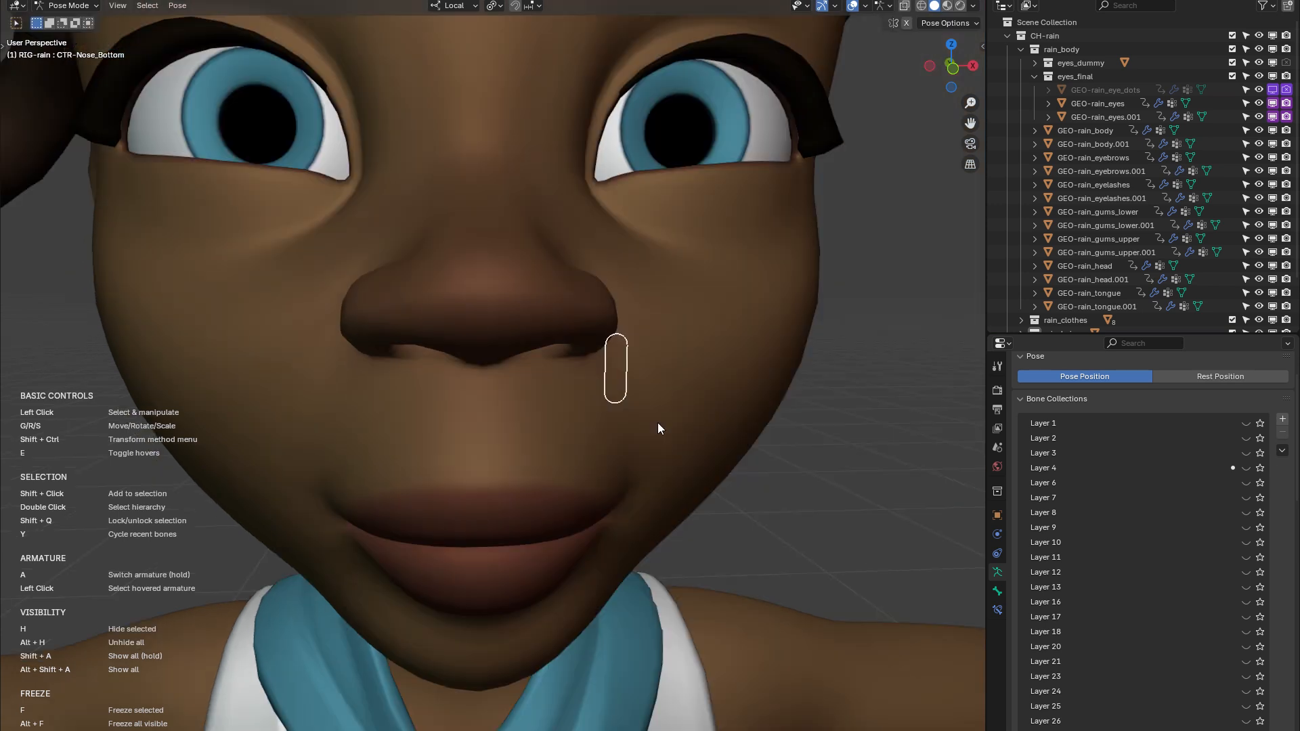
pyautogui.scroll(-5, 629, 424)
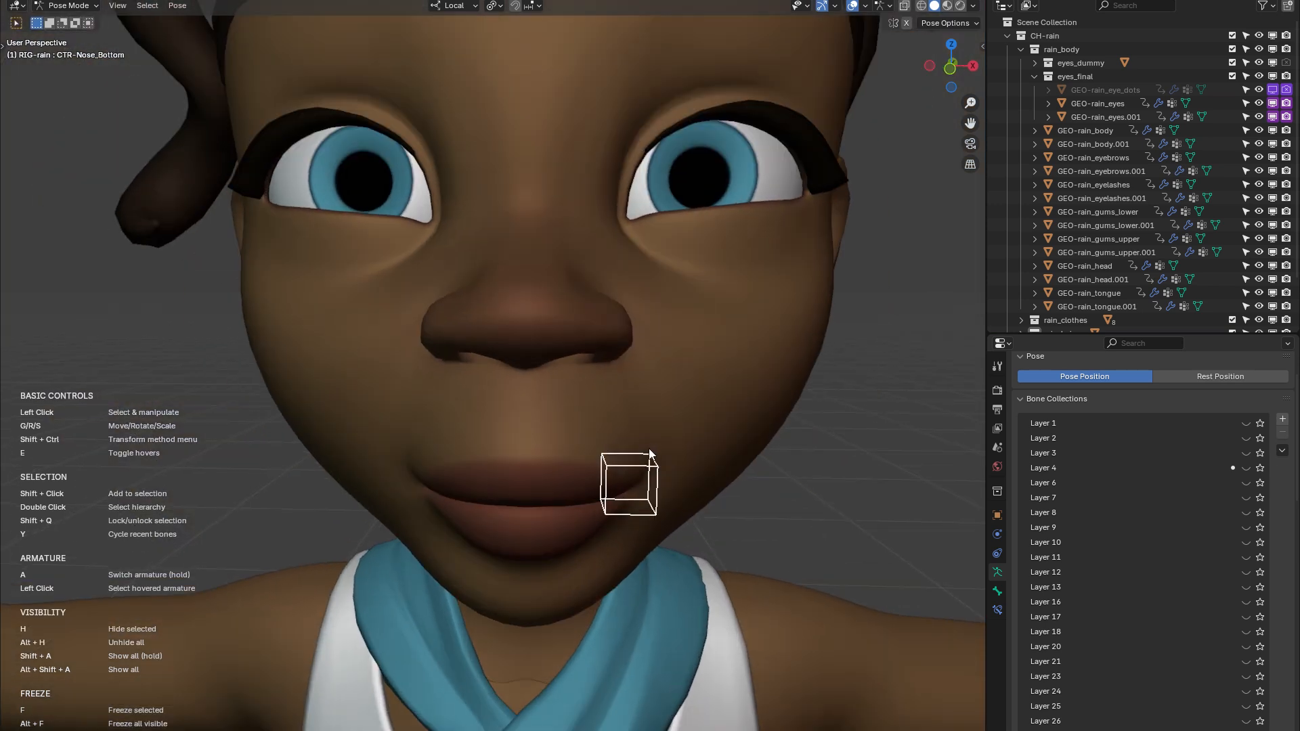
# Display all hover controls across the face and open the Blaze Animate settings
pyautogui.scroll(-8, 625, 398)
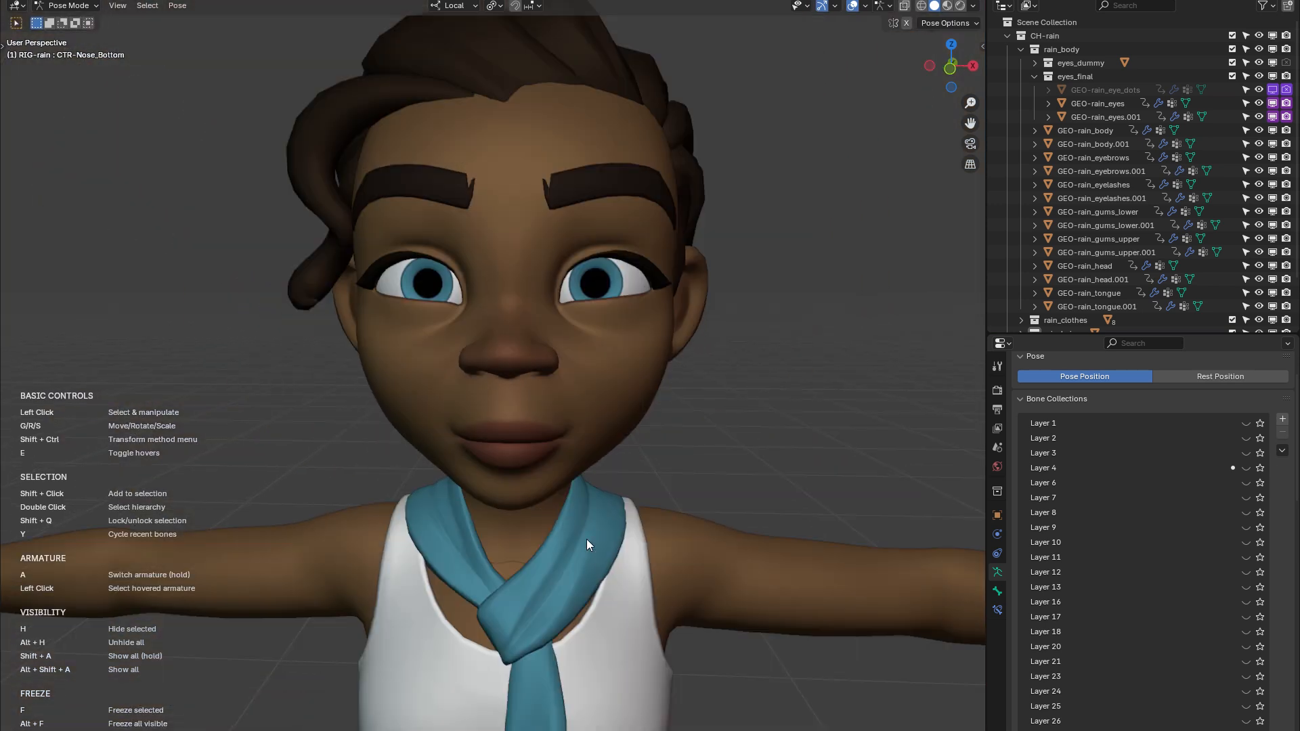
pyautogui.scroll(5, 489, 316)
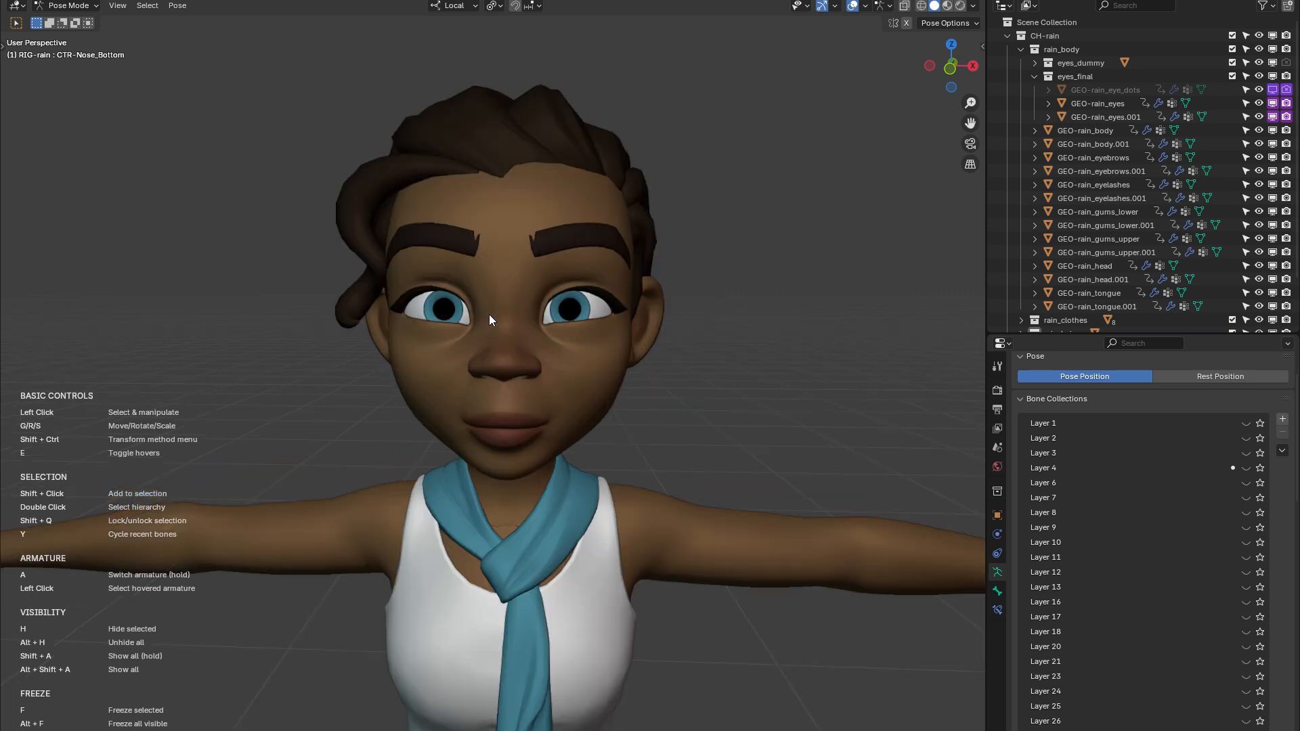
pyautogui.keyDown('shift'); pyautogui.moveTo(755, 366); pyautogui.dragTo(727, 420, button='middle'); pyautogui.keyUp('shift')
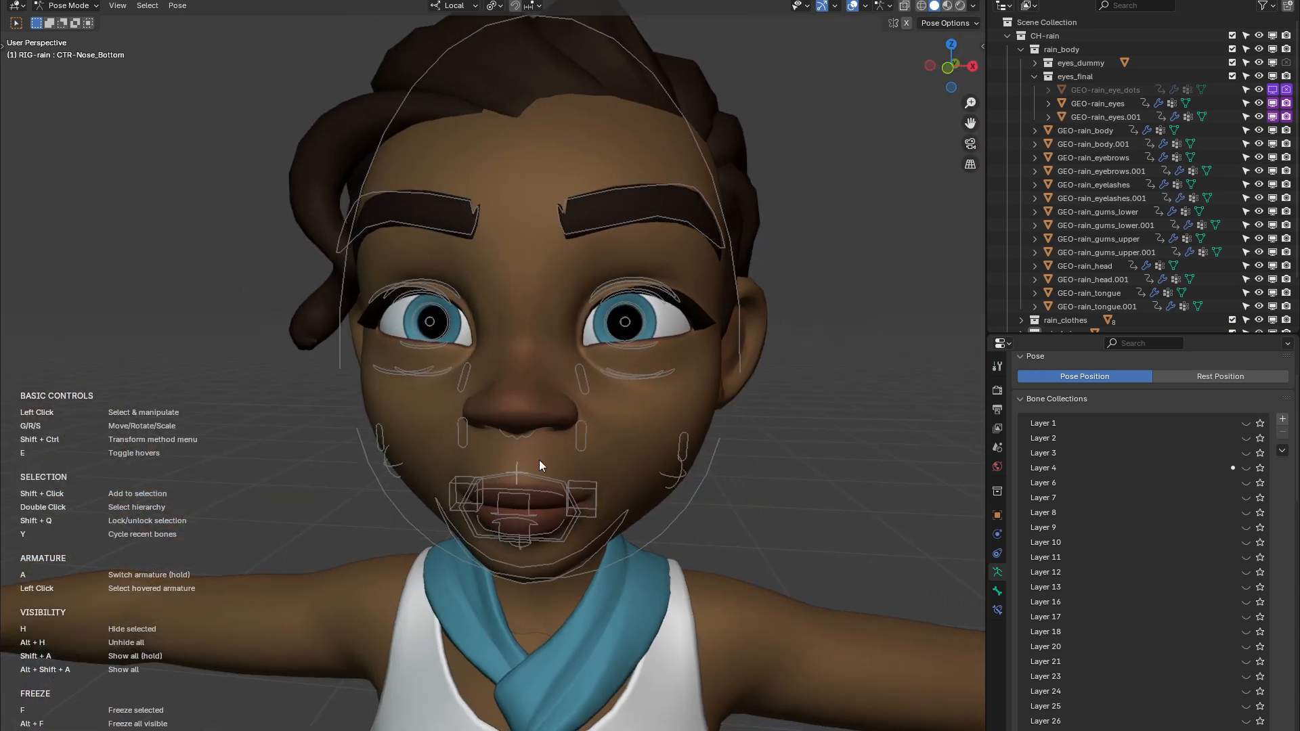
pyautogui.moveTo(540, 466); pyautogui.dragTo(674, 505, button='middle')
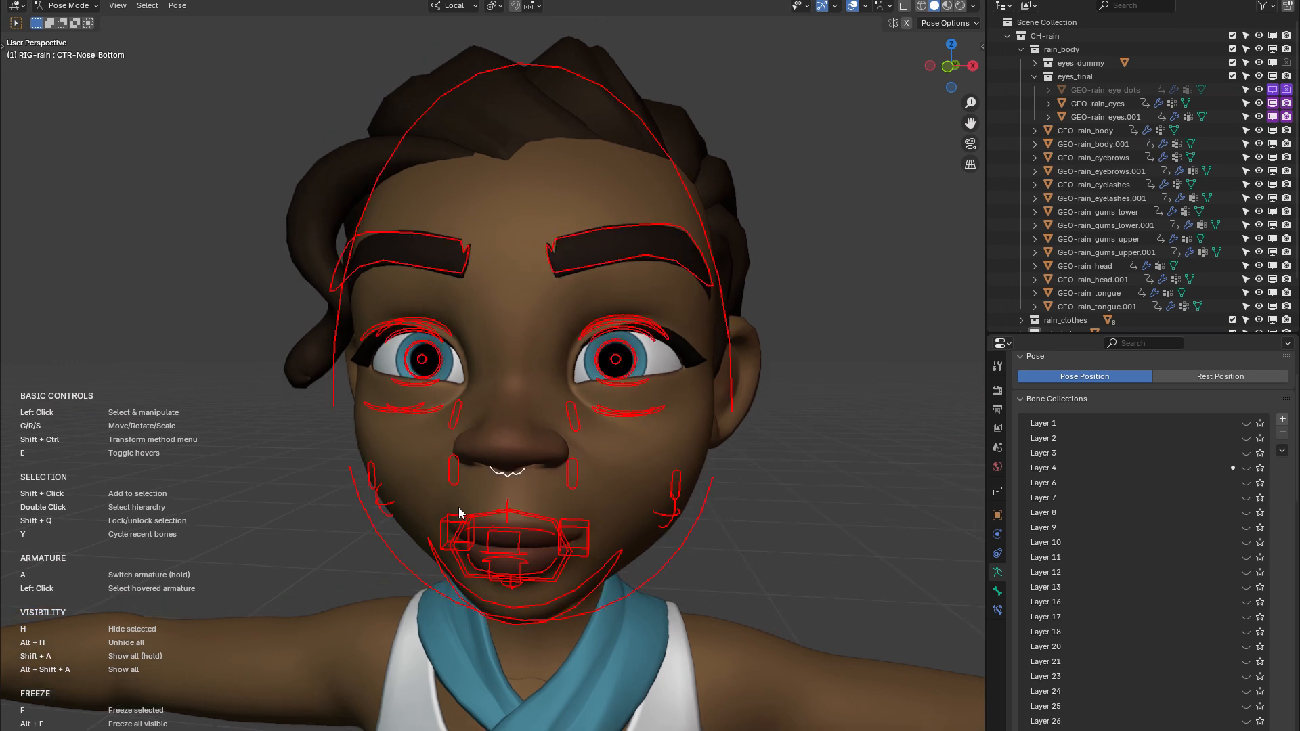
pyautogui.moveTo(459, 508); pyautogui.dragTo(474, 505, button='middle')
pyautogui.press('n')
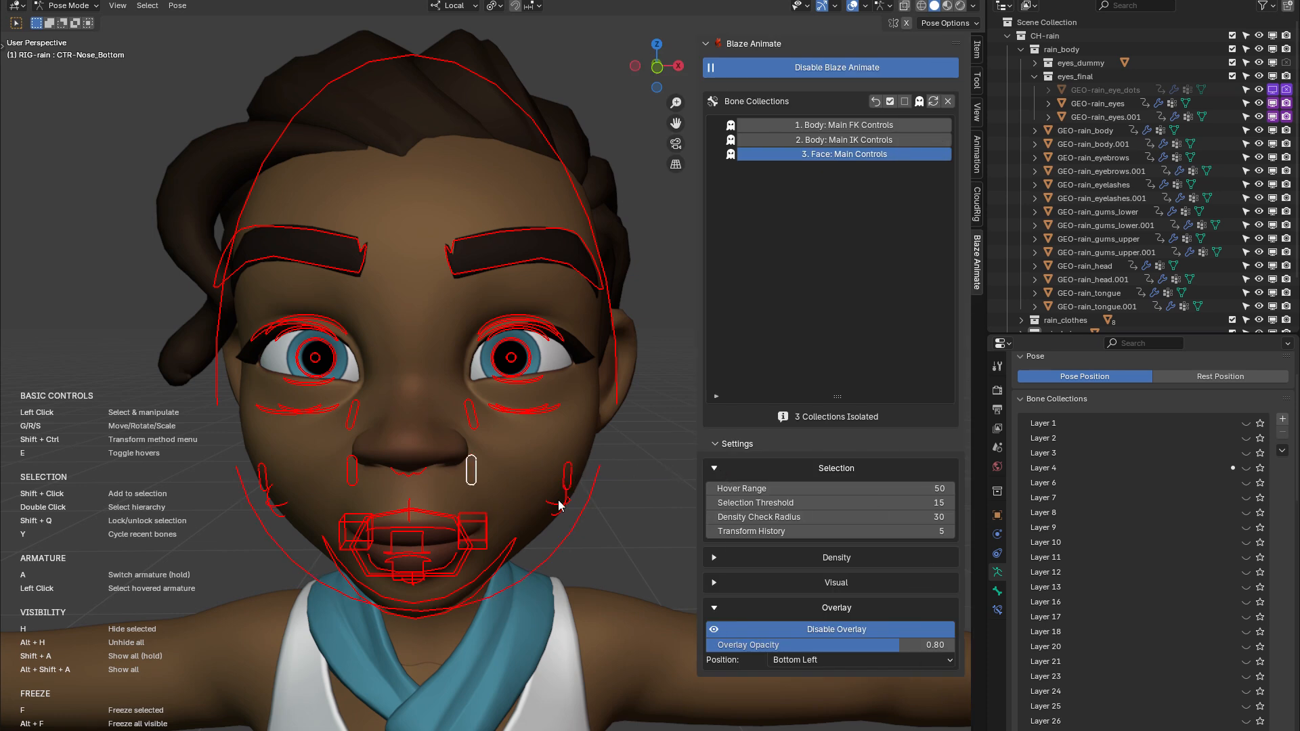
# Turn the full hover-control display off again while focusing on the mouth area
pyautogui.keyDown('shift'); pyautogui.moveTo(455, 529); pyautogui.dragTo(460, 438, button='middle'); pyautogui.keyUp('shift')
pyautogui.scroll(4, 460, 442)
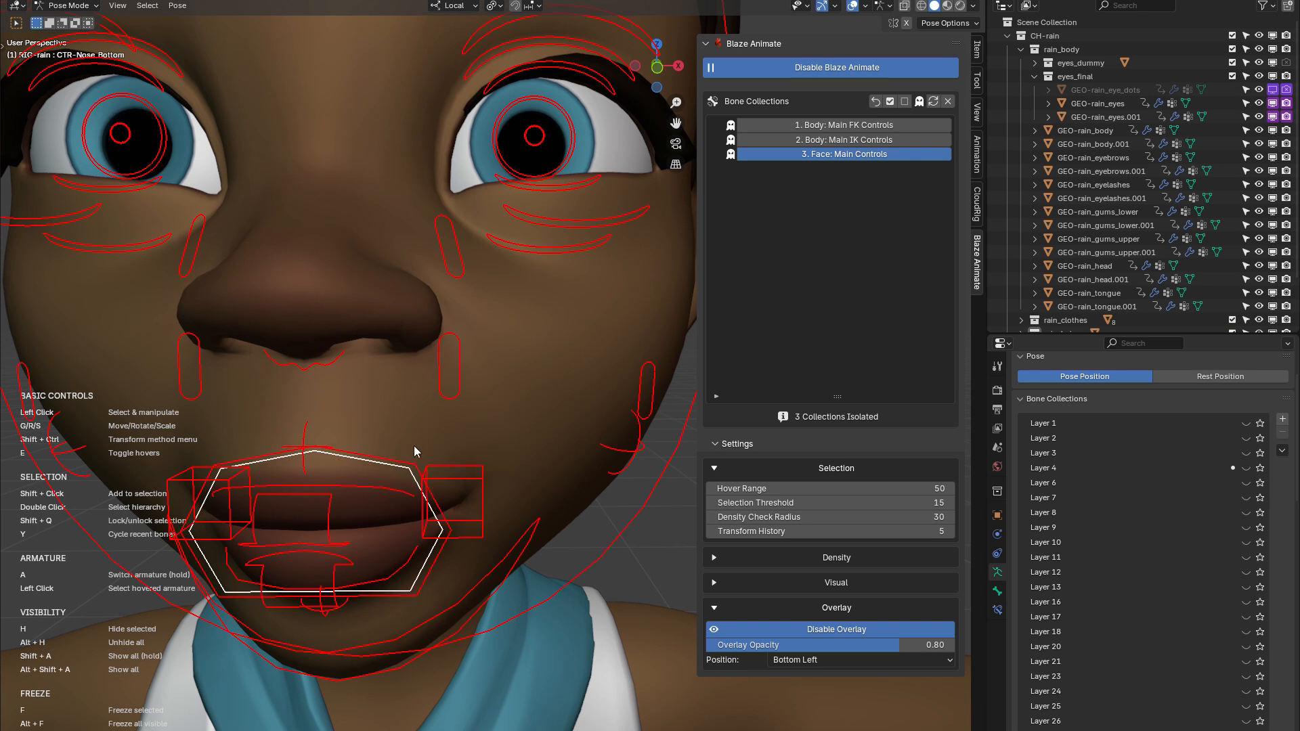
pyautogui.moveTo(413, 446); pyautogui.dragTo(513, 410, button='middle')
pyautogui.press('e')
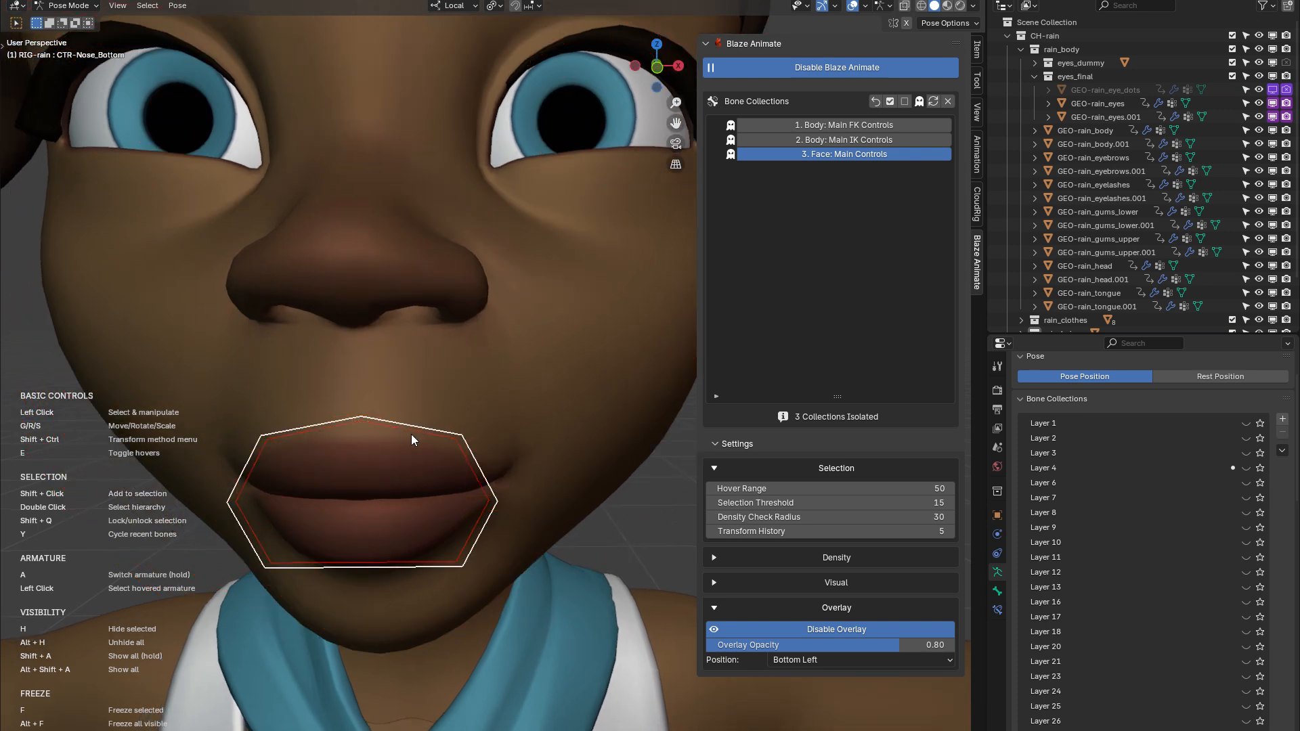
# Set the Blaze Animate Hover Range to 100 to test it on the mouth controls
pyautogui.moveTo(461, 515); pyautogui.dragTo(677, 333, button='middle')
pyautogui.scroll(2, 410, 596)
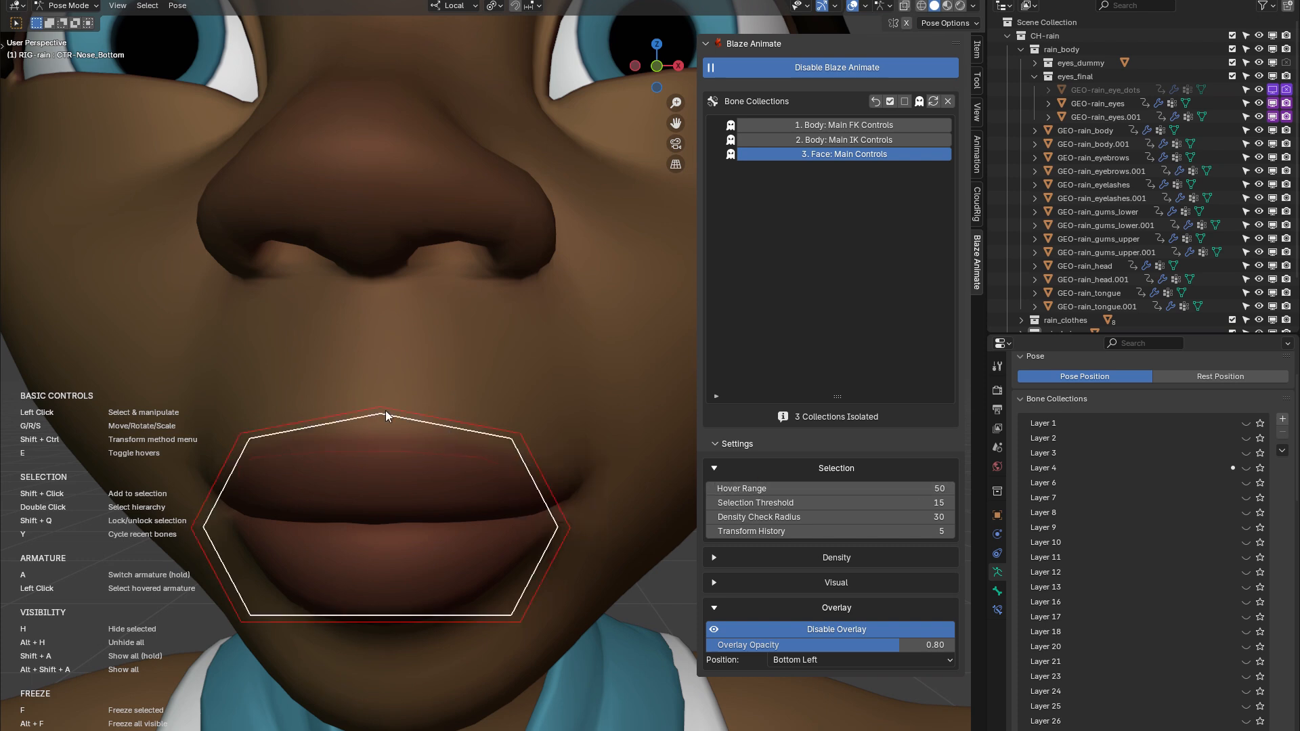
pyautogui.click(897, 489)
pyautogui.write('100')
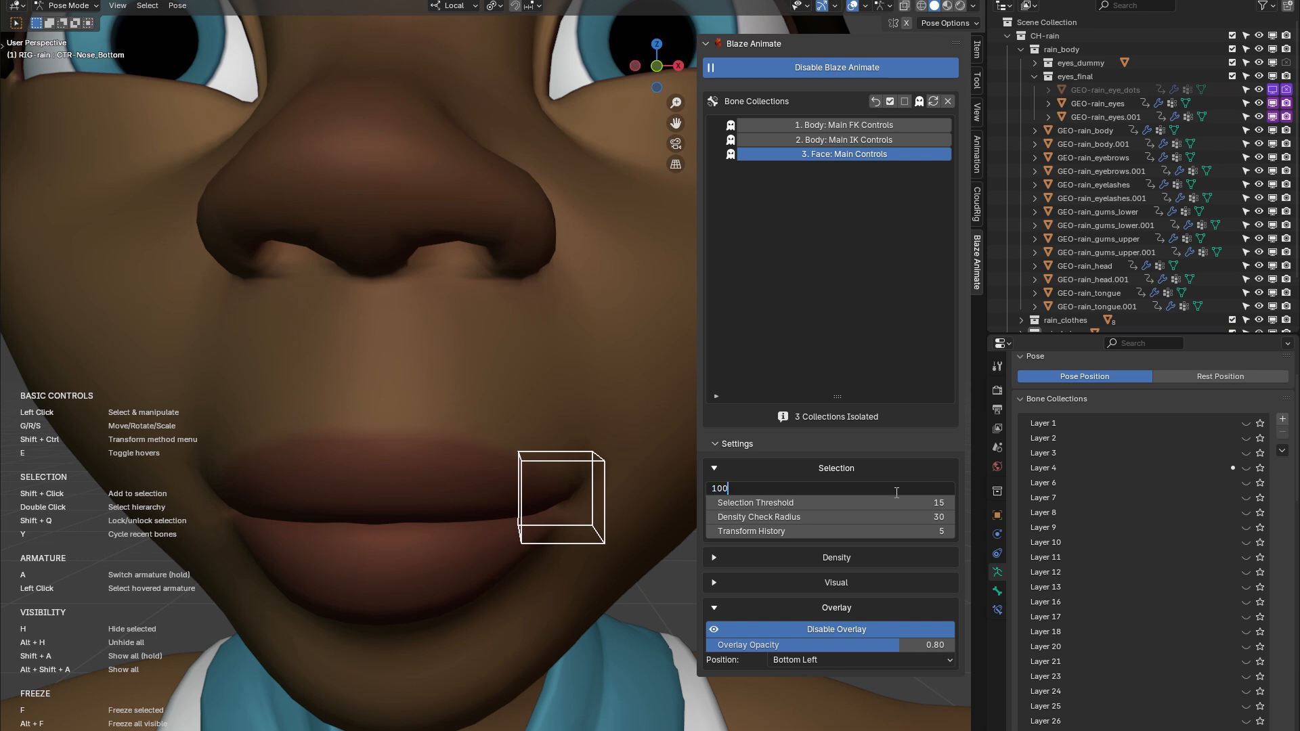
pyautogui.press('Return')
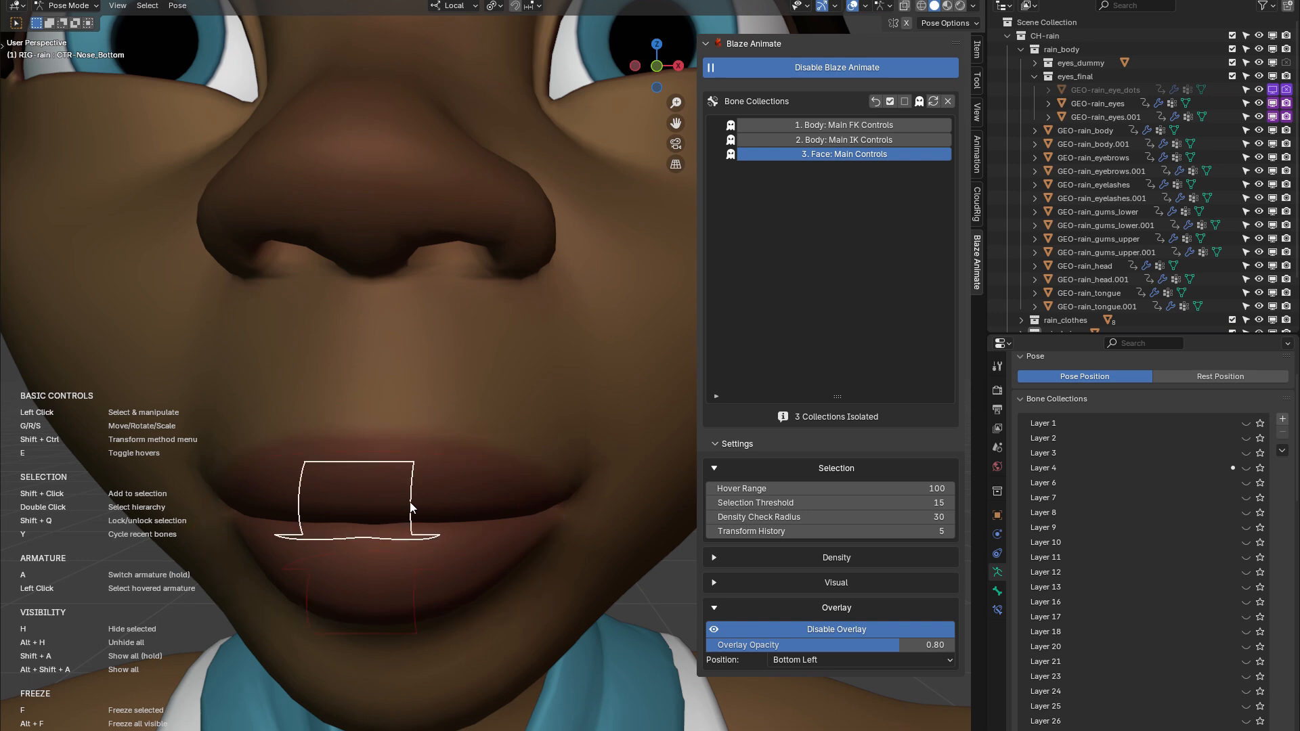
# Set the Hover Range back to 50 in the selection settings
pyautogui.click(907, 489)
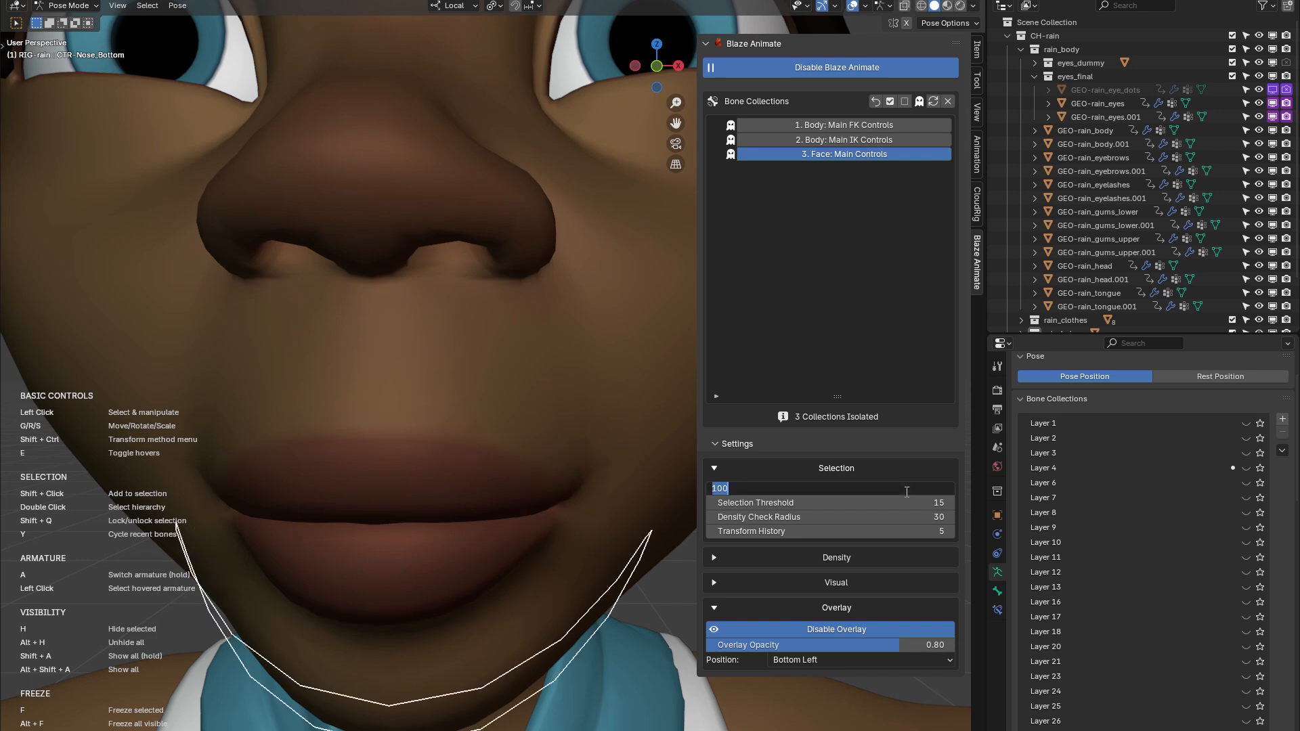
pyautogui.write('50')
pyautogui.press('Return')
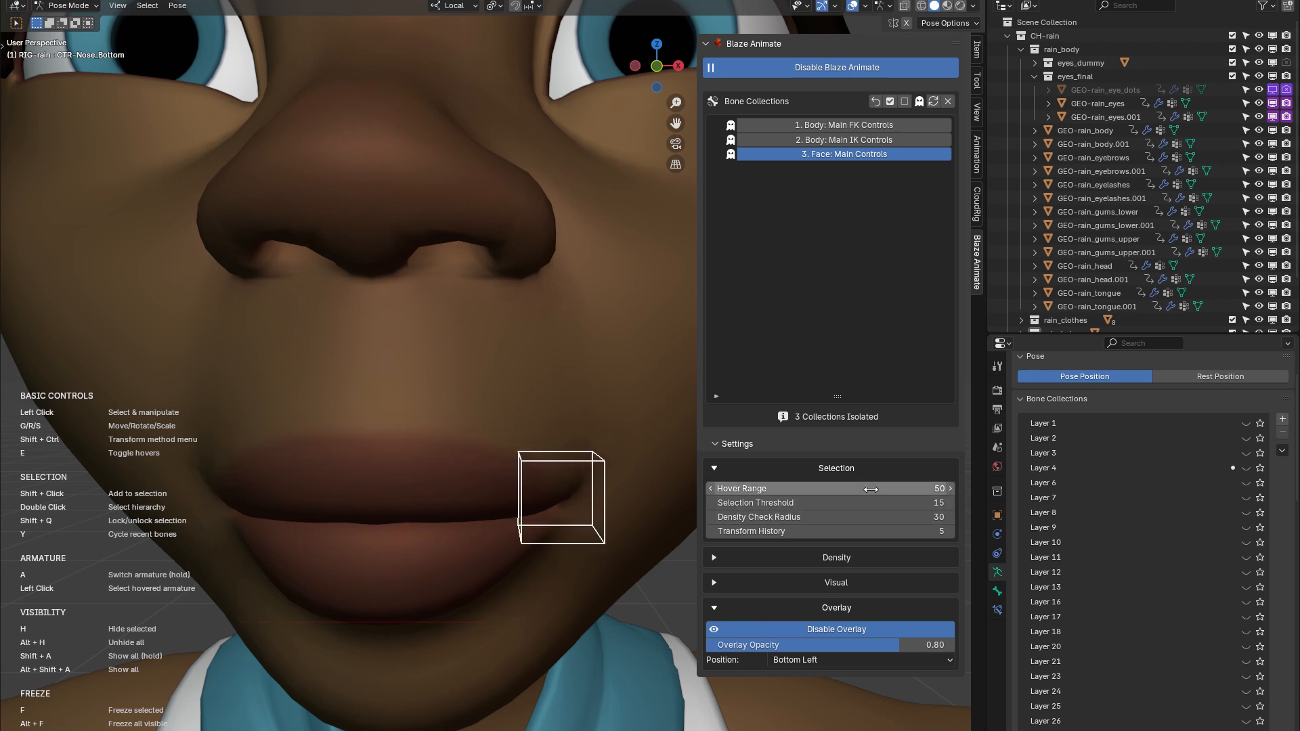
# Read the Selection Threshold description and examine control highlighting on the face from near and far
pyautogui.moveTo(412, 490); pyautogui.dragTo(598, 497, button='middle')
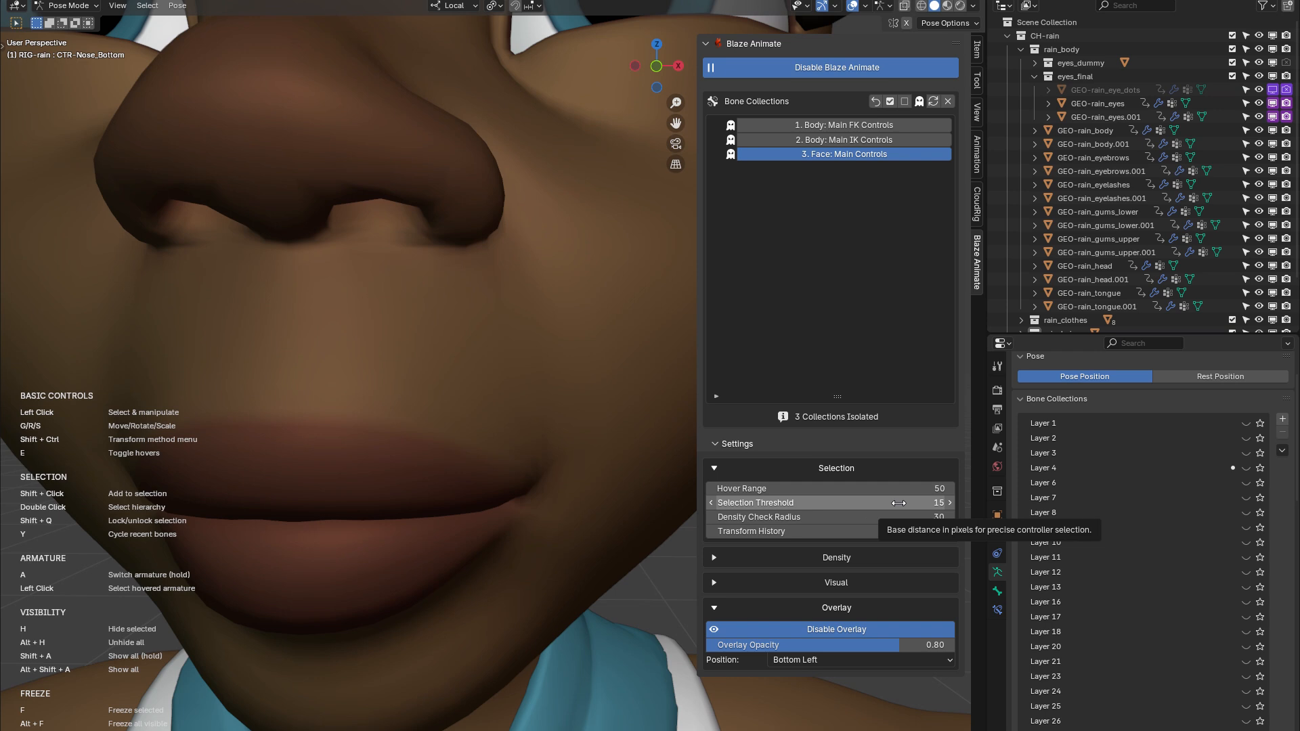
pyautogui.scroll(-4, 514, 456)
pyautogui.keyDown('shift'); pyautogui.moveTo(457, 538); pyautogui.dragTo(416, 586, button='middle'); pyautogui.keyUp('shift')
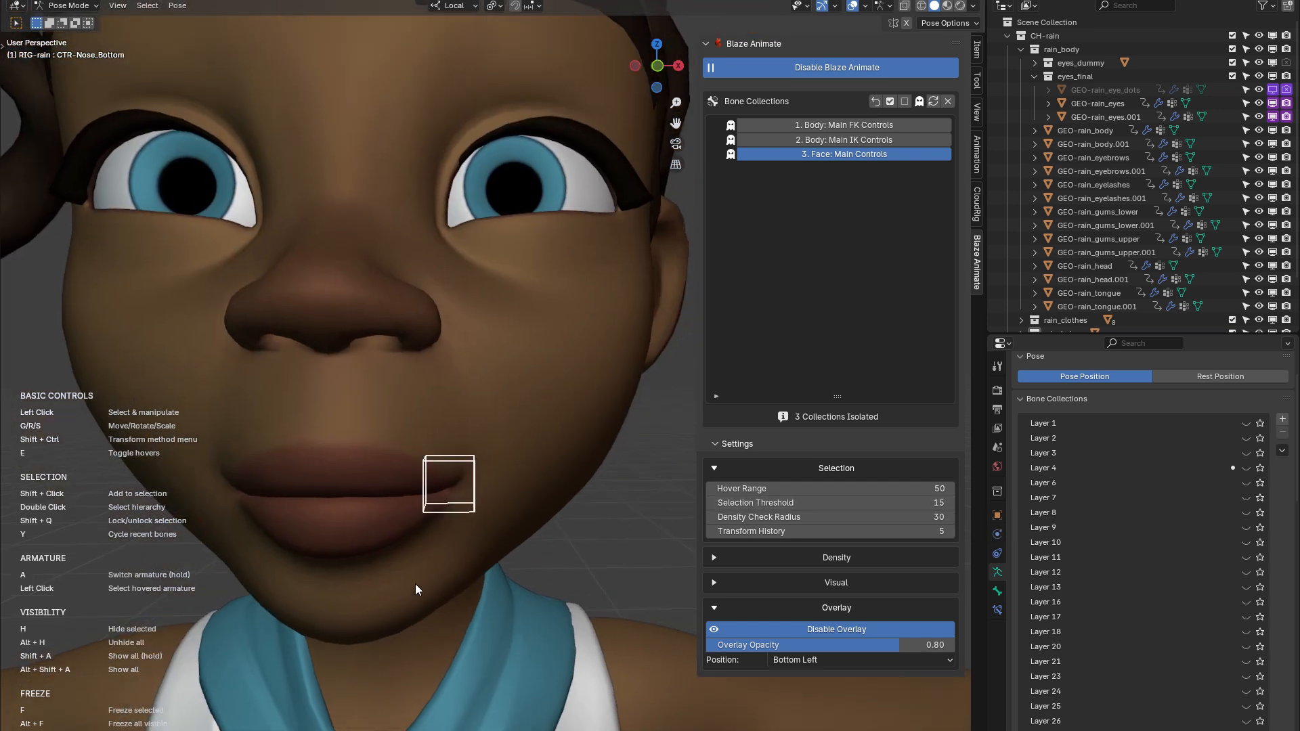
pyautogui.scroll(-6, 509, 413)
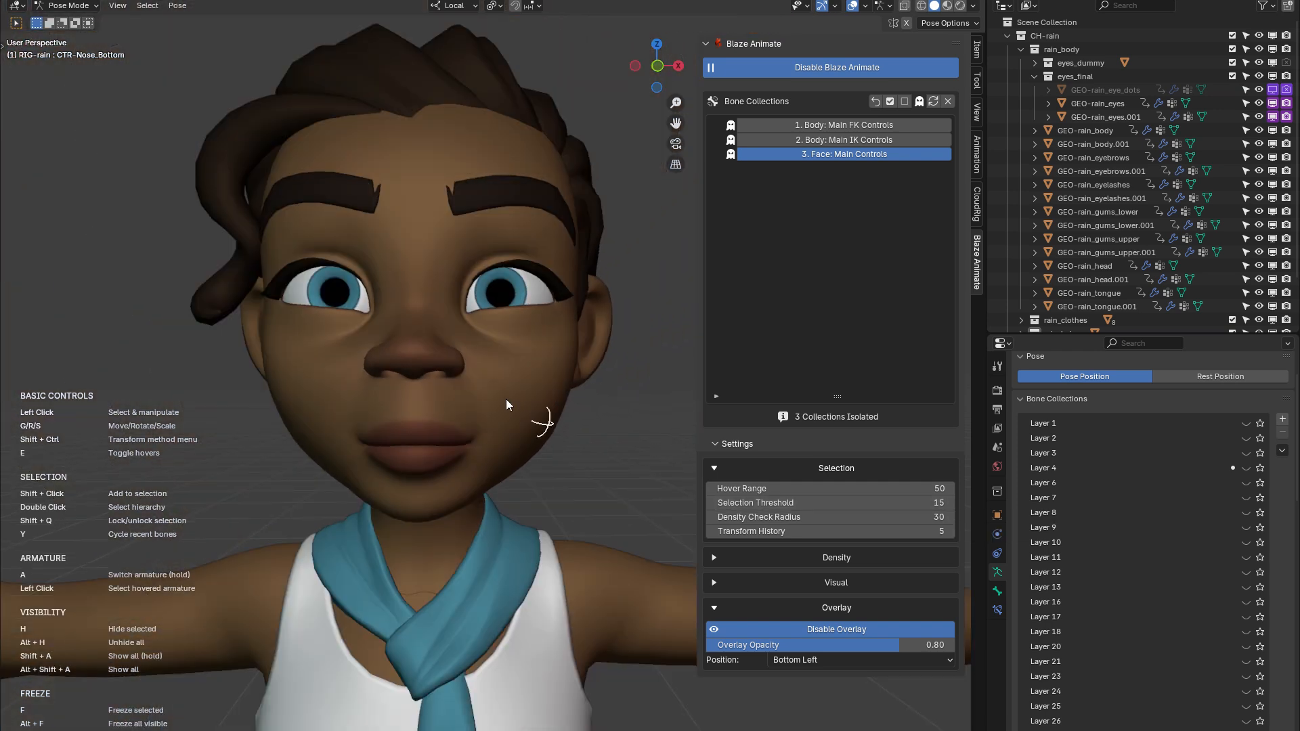
pyautogui.scroll(3, 509, 405)
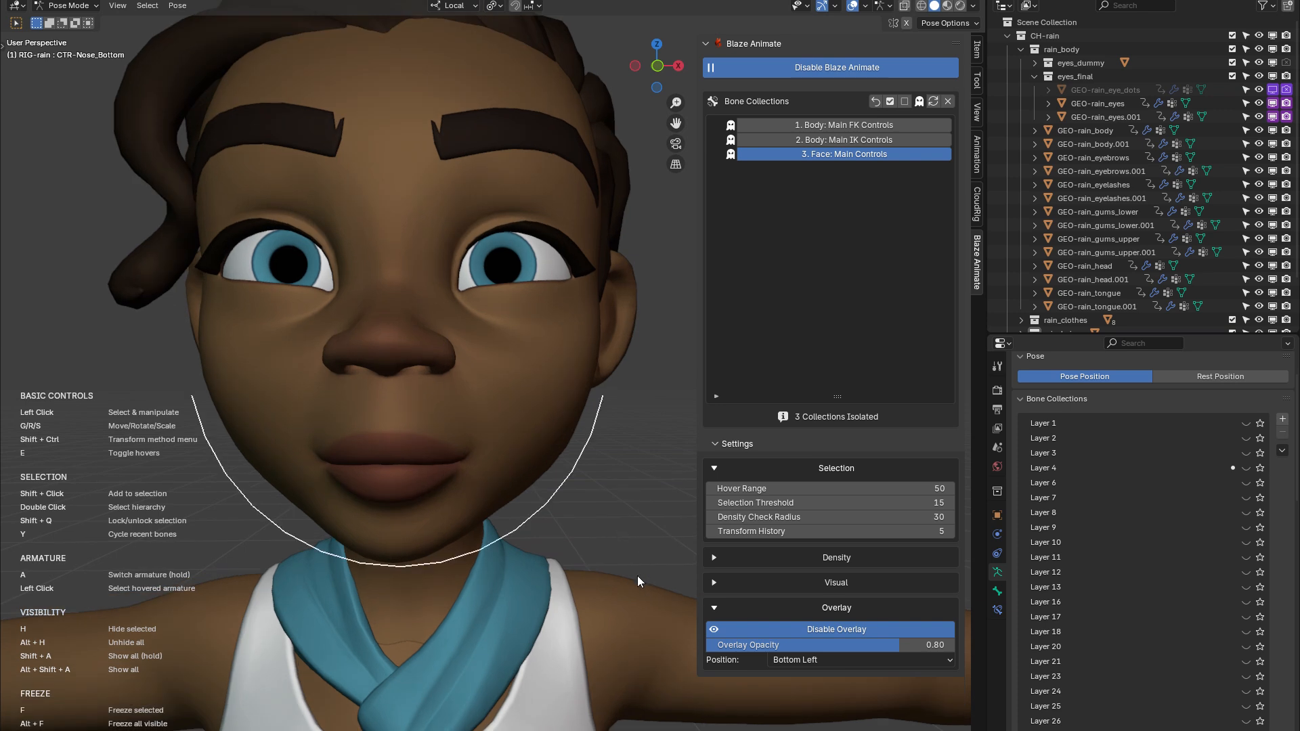
pyautogui.scroll(-2, 626, 562)
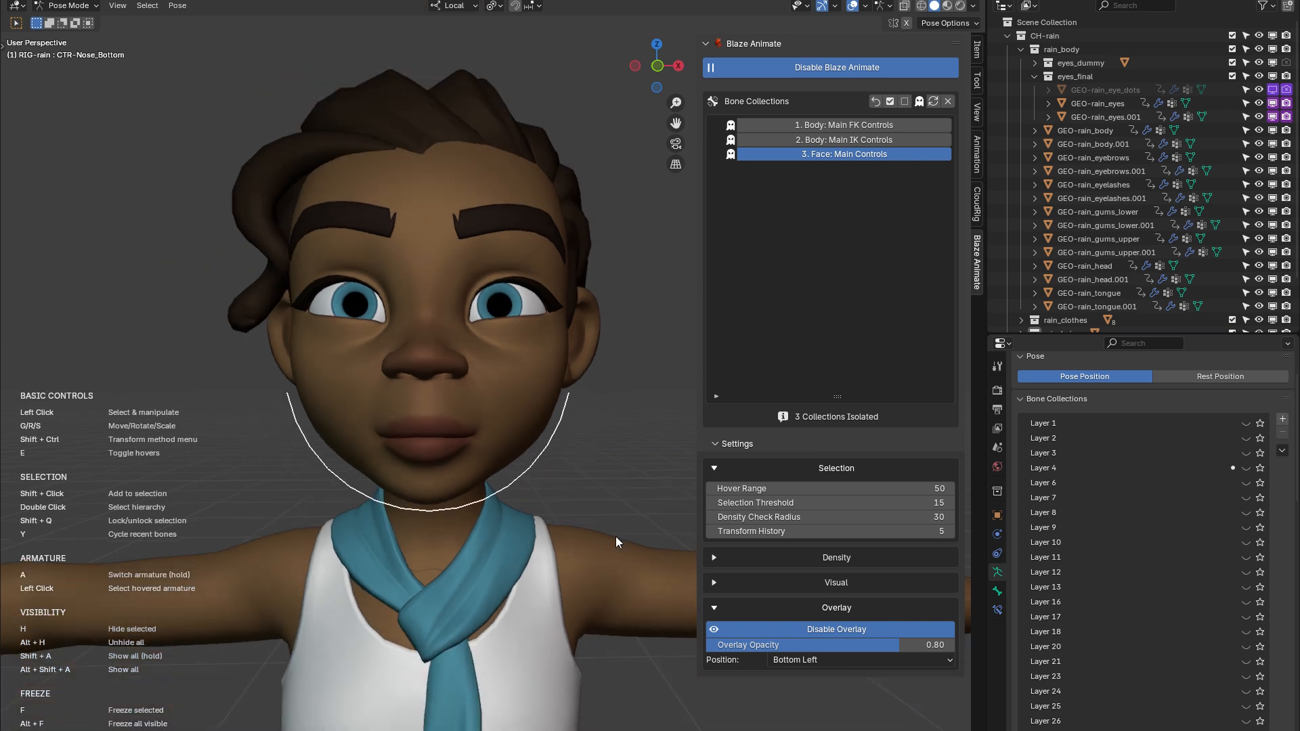
pyautogui.scroll(-6, 550, 443)
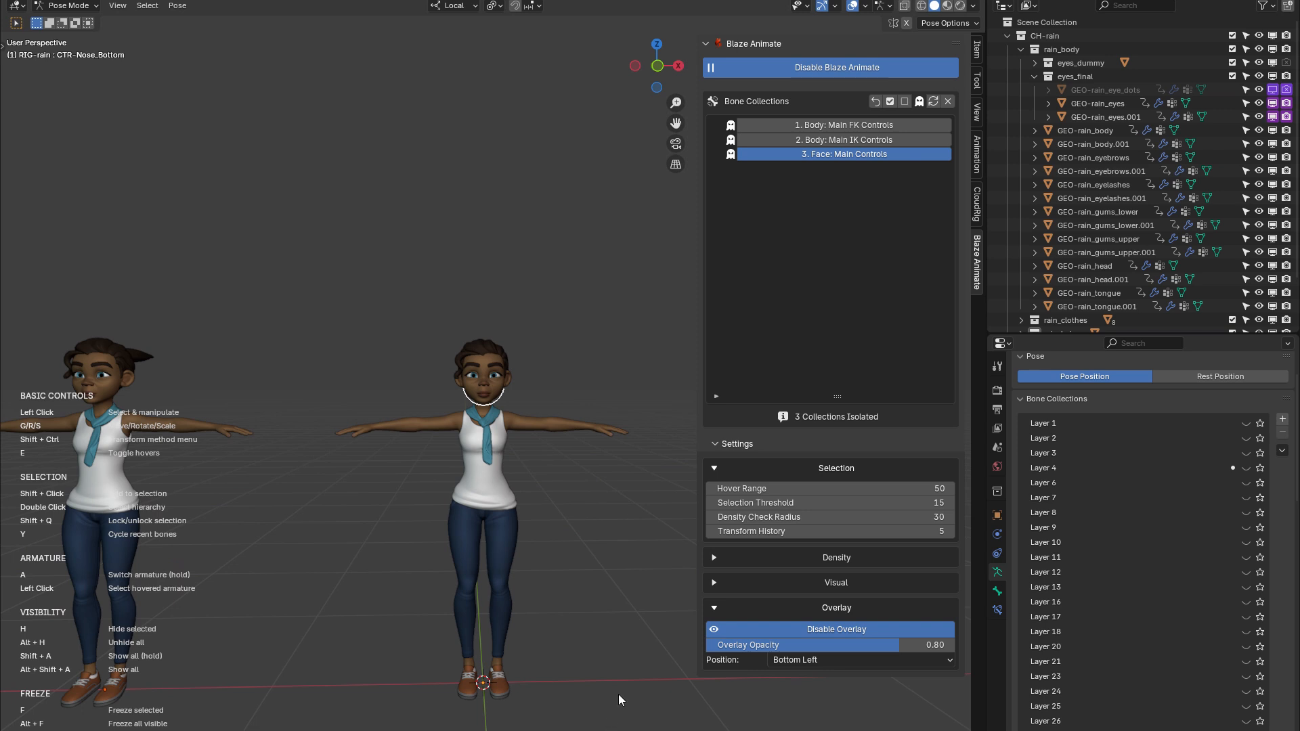
# Select the MSTR-Head_Lower control around the jaw and inspect the highlighting of nearby face controls up close
pyautogui.scroll(-10, 409, 577)
pyautogui.moveTo(440, 720)
pyautogui.mouseDown()
pyautogui.moveTo(459, 725)
pyautogui.moveTo(446, 712)
pyautogui.mouseUp()
pyautogui.scroll(10, 564, 359)
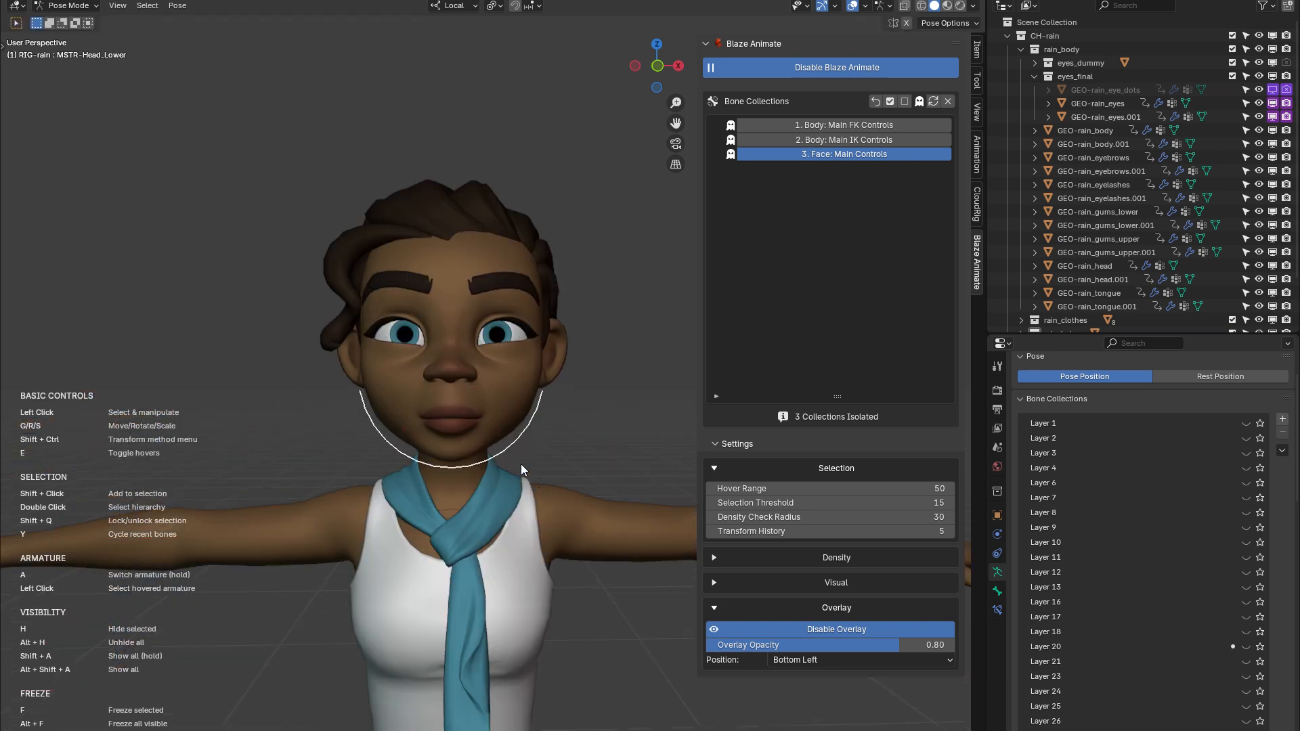
pyautogui.scroll(3, 497, 476)
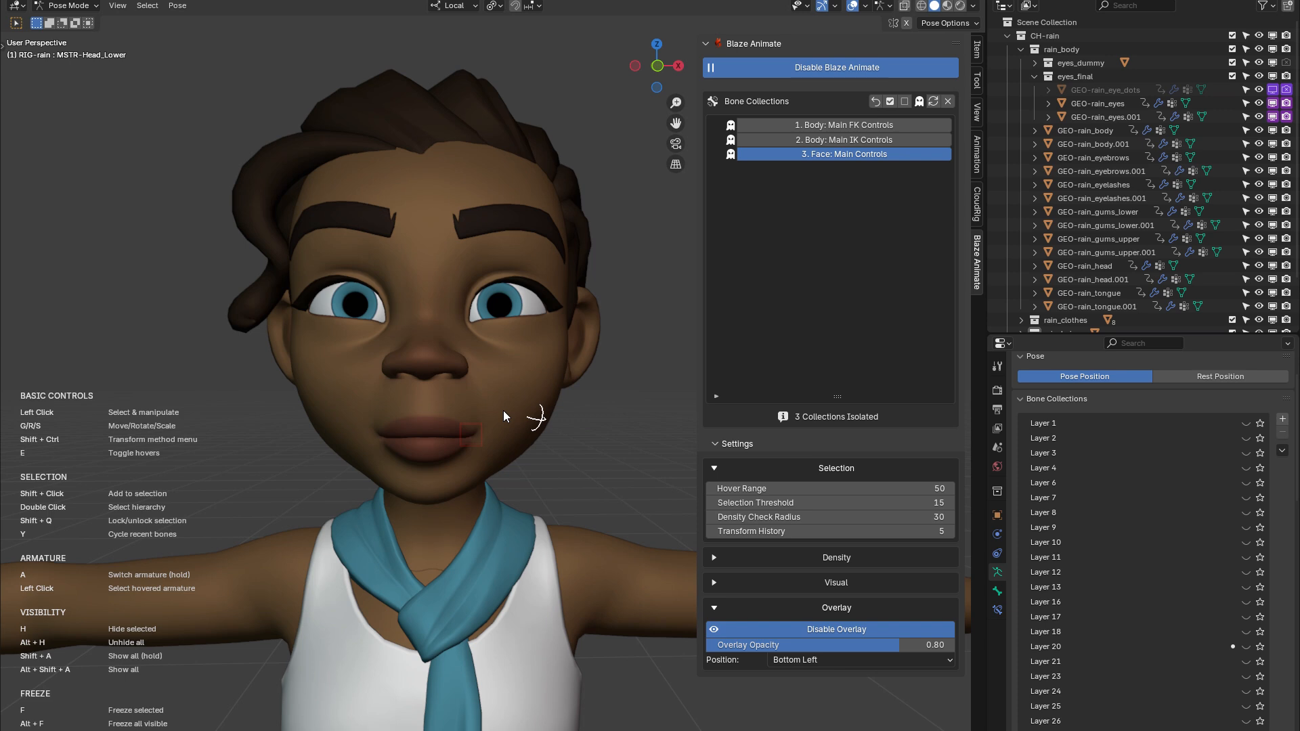
pyautogui.keyDown('shift'); pyautogui.moveTo(512, 485); pyautogui.dragTo(489, 506, button='middle'); pyautogui.keyUp('shift')
pyautogui.scroll(3, 487, 506)
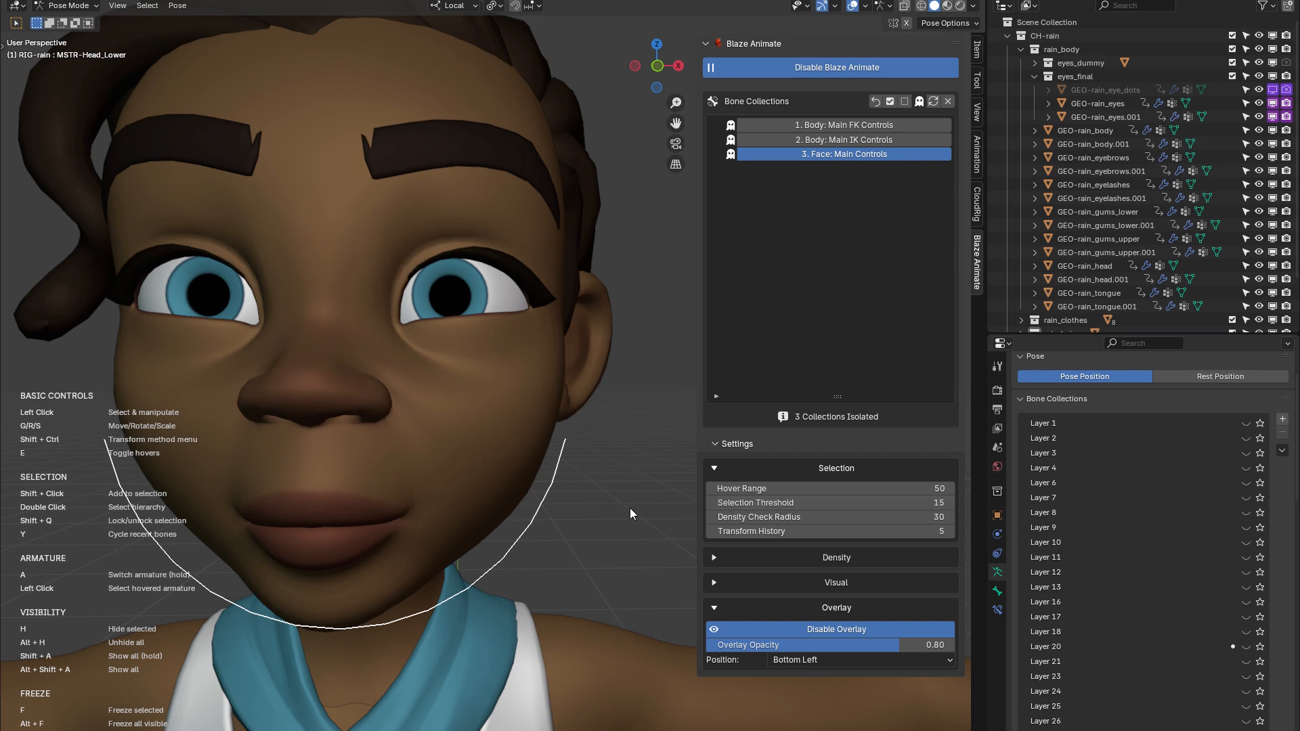
pyautogui.keyDown('ctrl'); pyautogui.moveTo(567, 542); pyautogui.dragTo(658, 718, button='middle'); pyautogui.keyUp('ctrl')
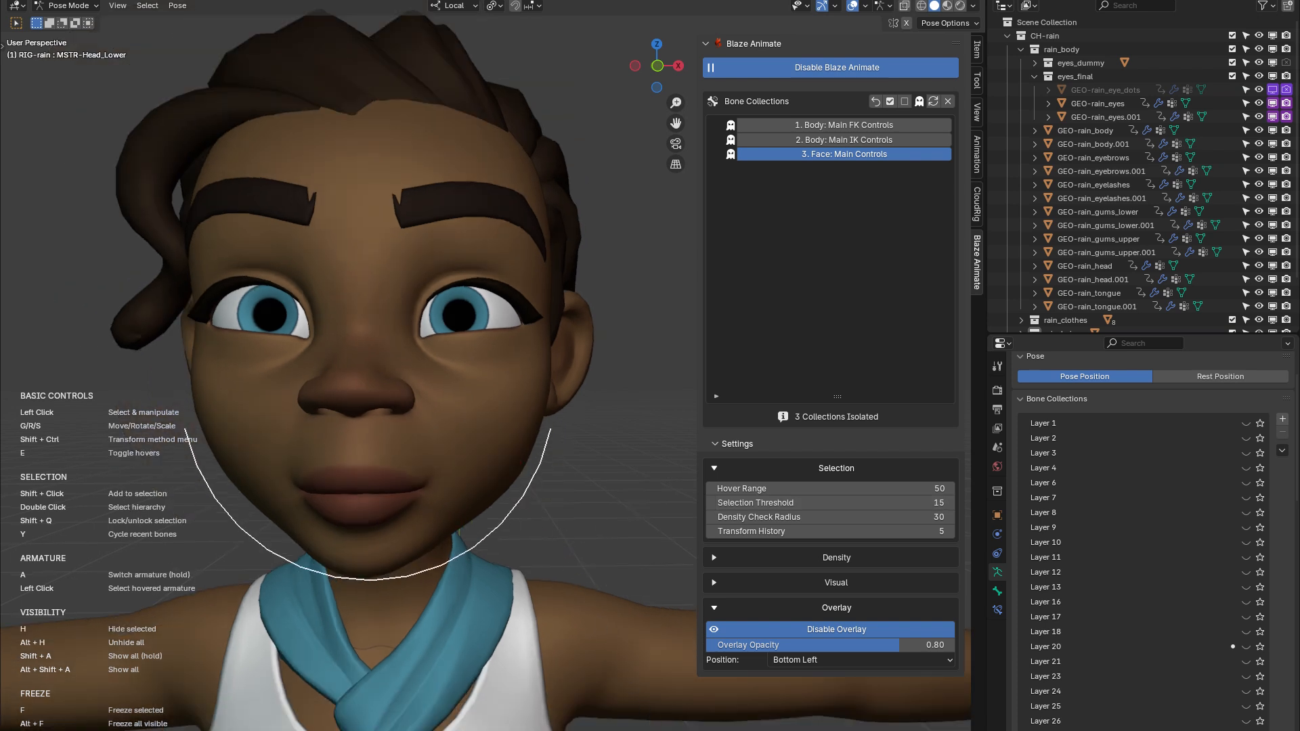
# Collapse the Selection and Density settings and expand the Visual settings of Blaze Animate
pyautogui.scroll(3, 507, 571)
pyautogui.scroll(-2, 514, 575)
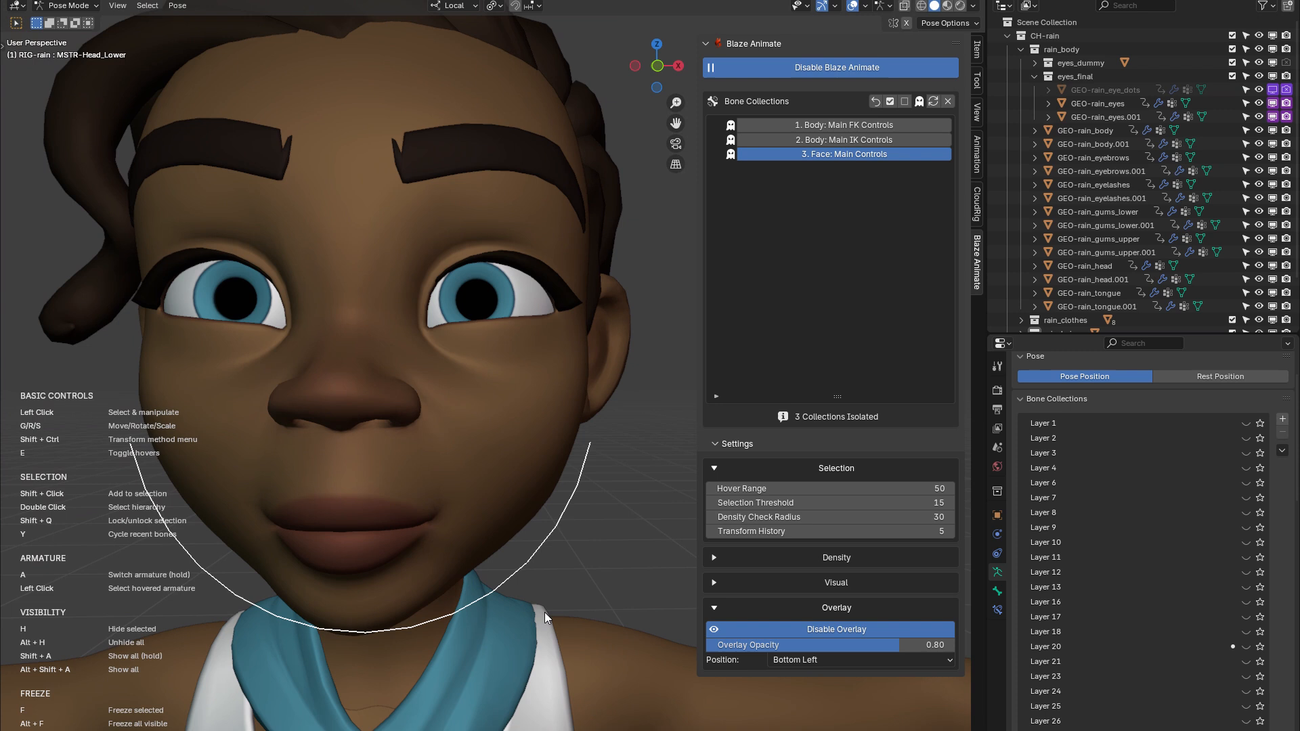
pyautogui.moveTo(544, 613); pyautogui.dragTo(552, 595, button='middle')
pyautogui.scroll(3, 491, 588)
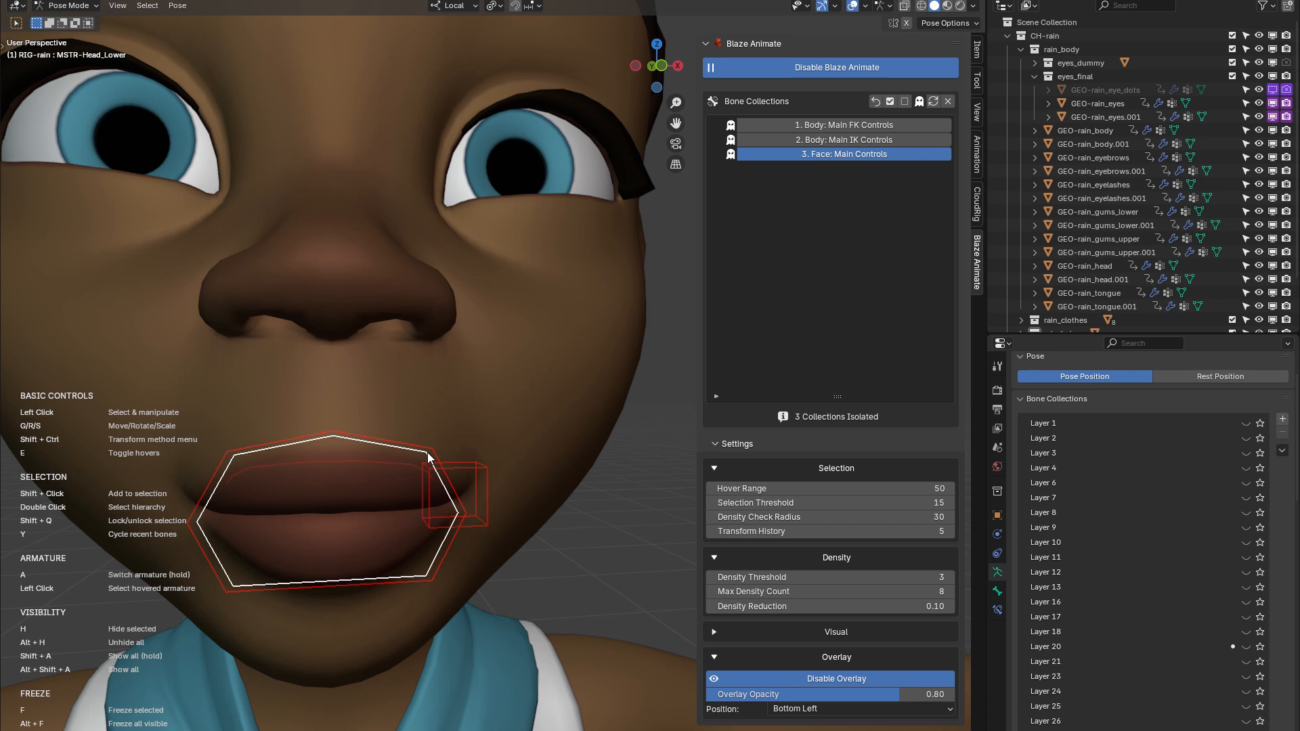
pyautogui.moveTo(758, 469); pyautogui.dragTo(759, 518)
pyautogui.click(758, 519)
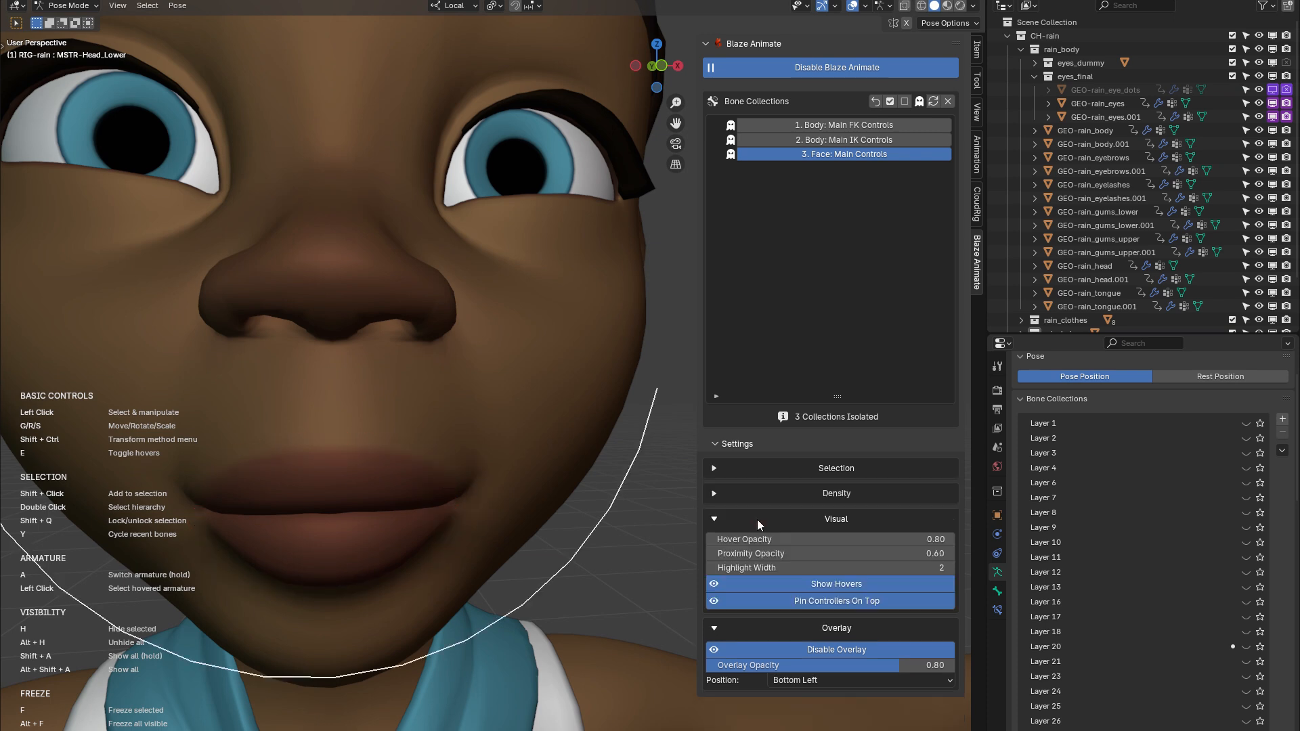
# Try a Hover Opacity of 0.14 on the mouth controls before restoring 0.80, and try adjusting the Proximity Opacity
pyautogui.scroll(2, 440, 511)
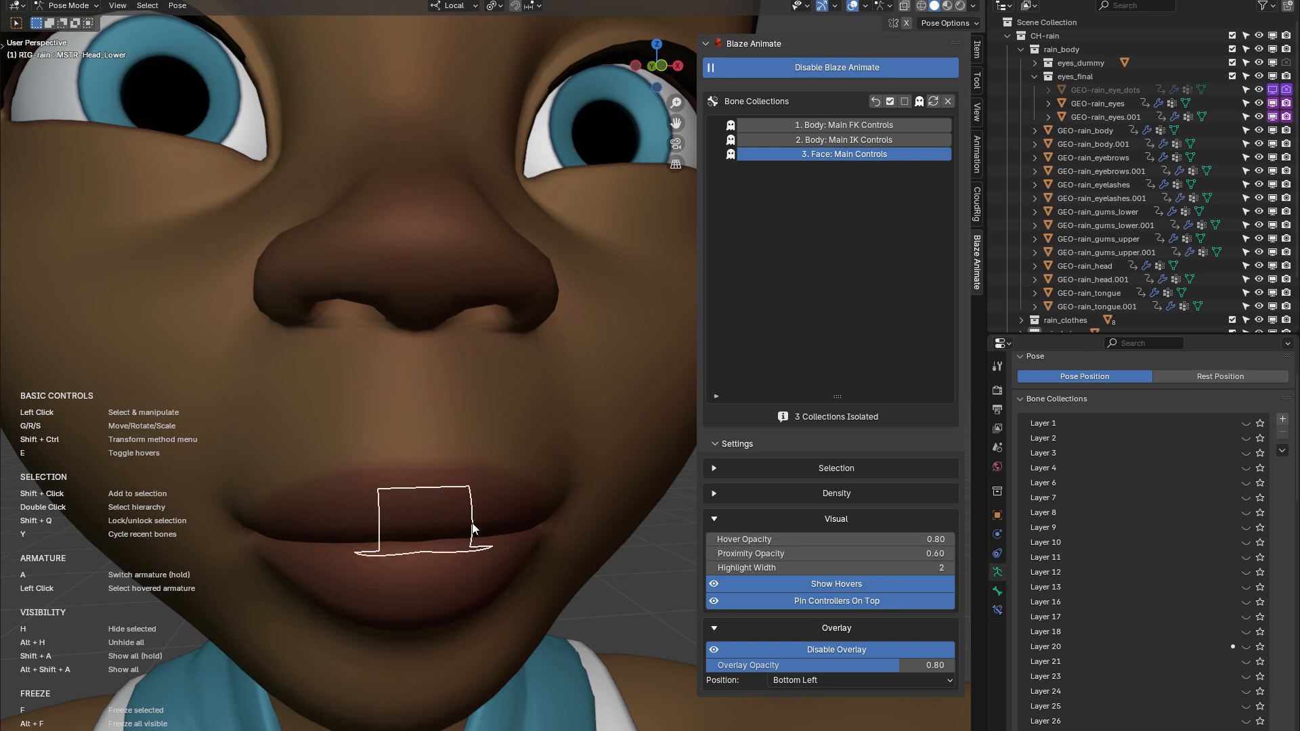
pyautogui.moveTo(913, 541); pyautogui.dragTo(686, 632)
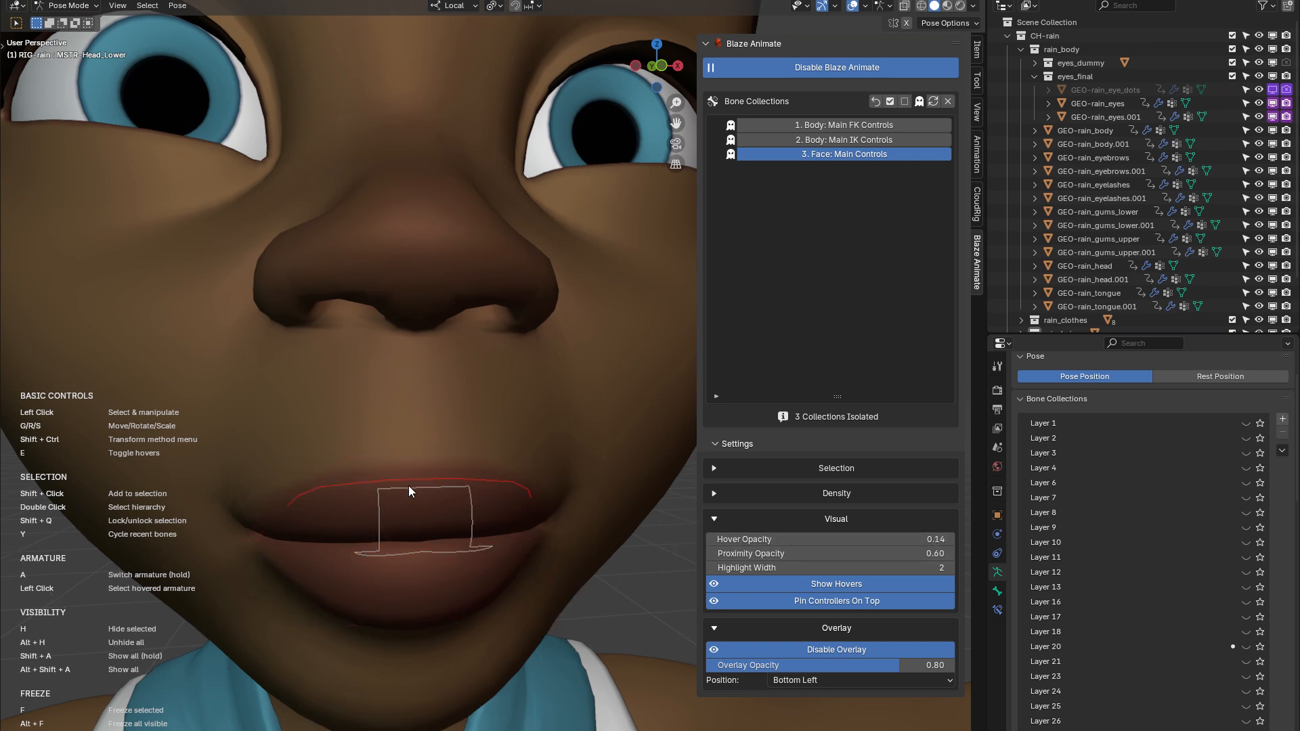
pyautogui.click(857, 541)
pyautogui.write('0.8')
pyautogui.press('Return')
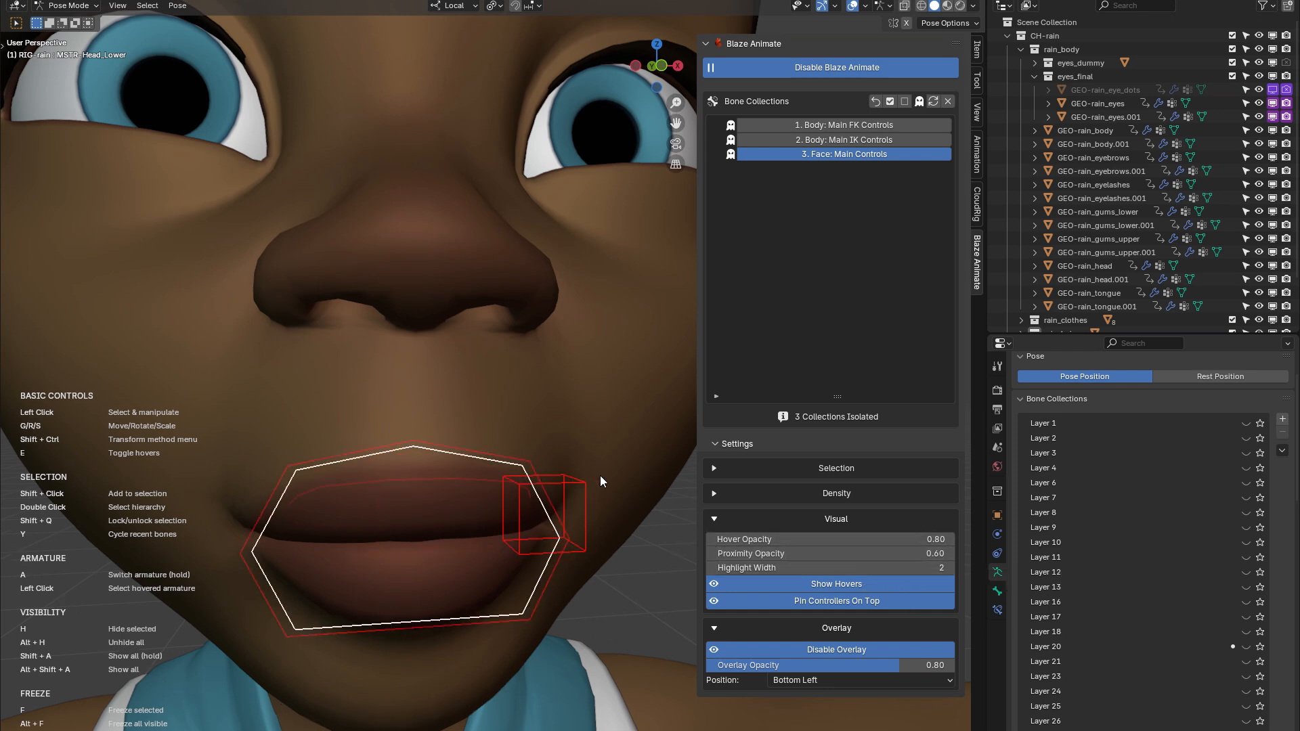
pyautogui.moveTo(874, 555); pyautogui.dragTo(921, 555)
pyautogui.rightClick(874, 554)
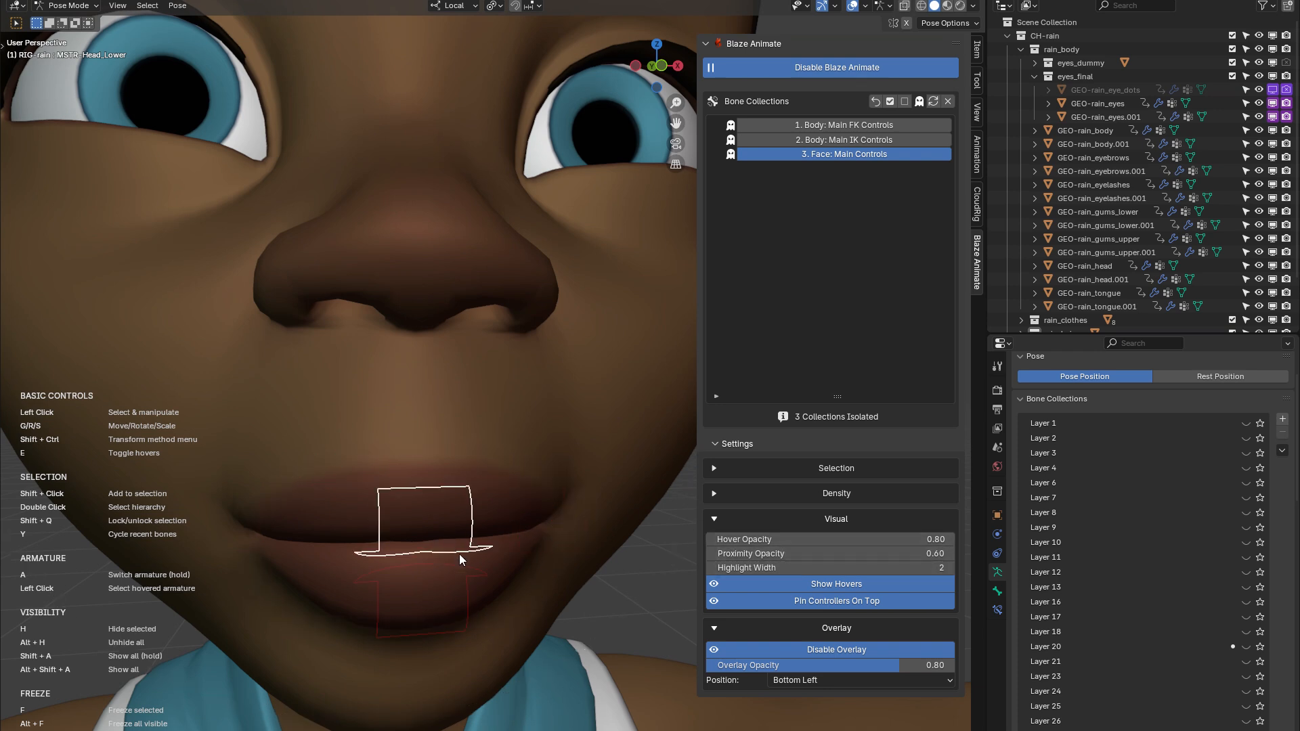
# Test a Highlight Width of 4 on the mouth controls and return it to 2
pyautogui.click(950, 571)
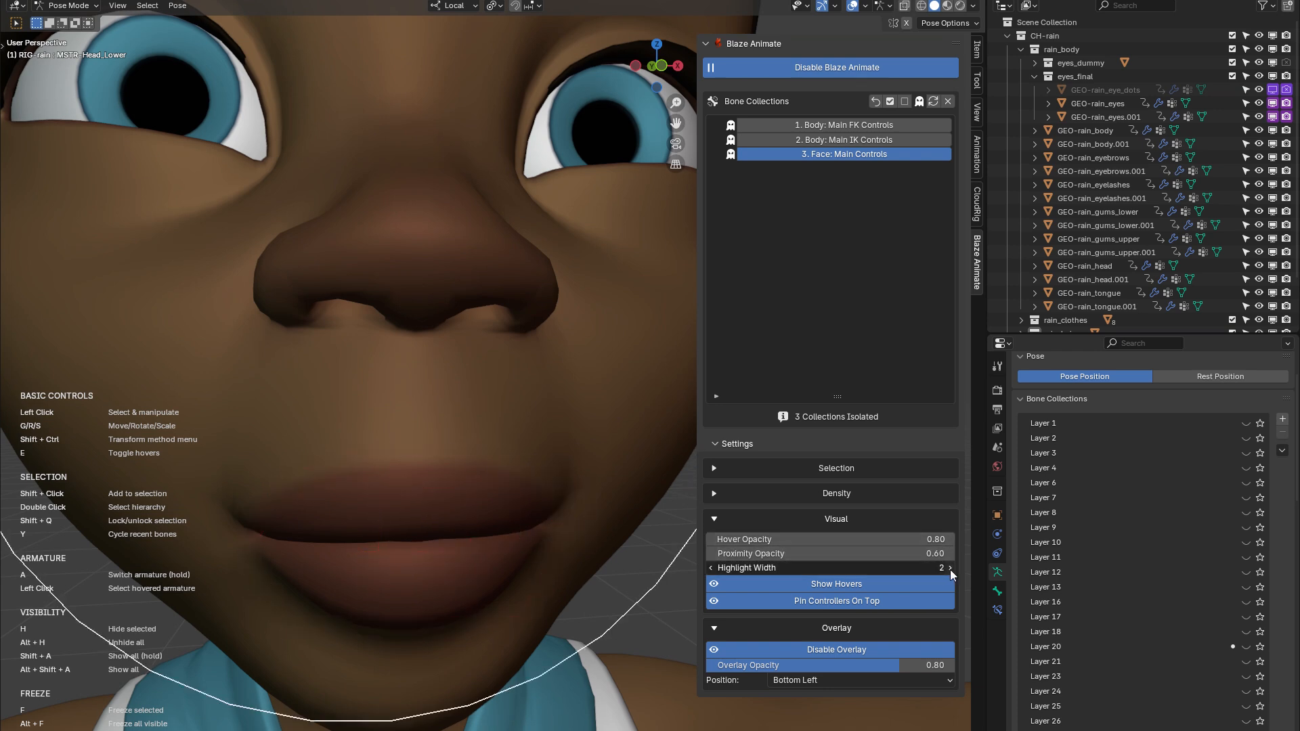
pyautogui.click(950, 570)
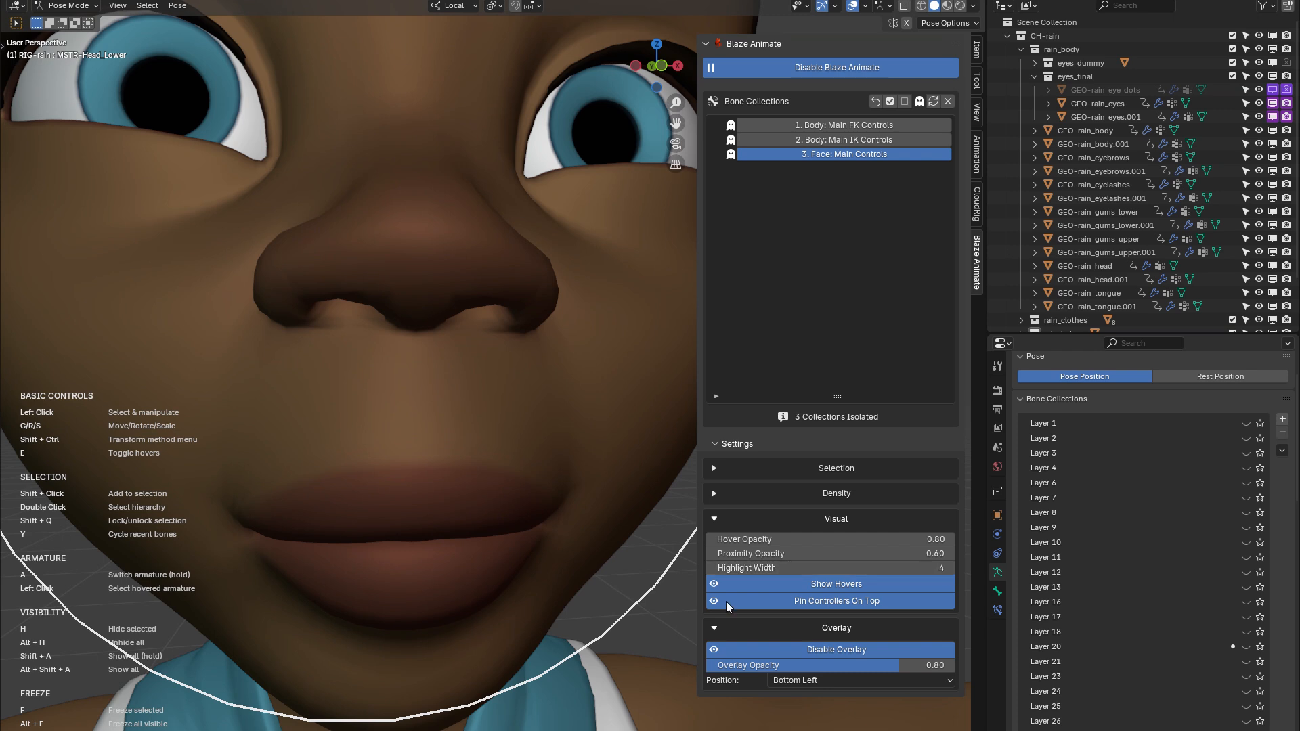
pyautogui.click(535, 501)
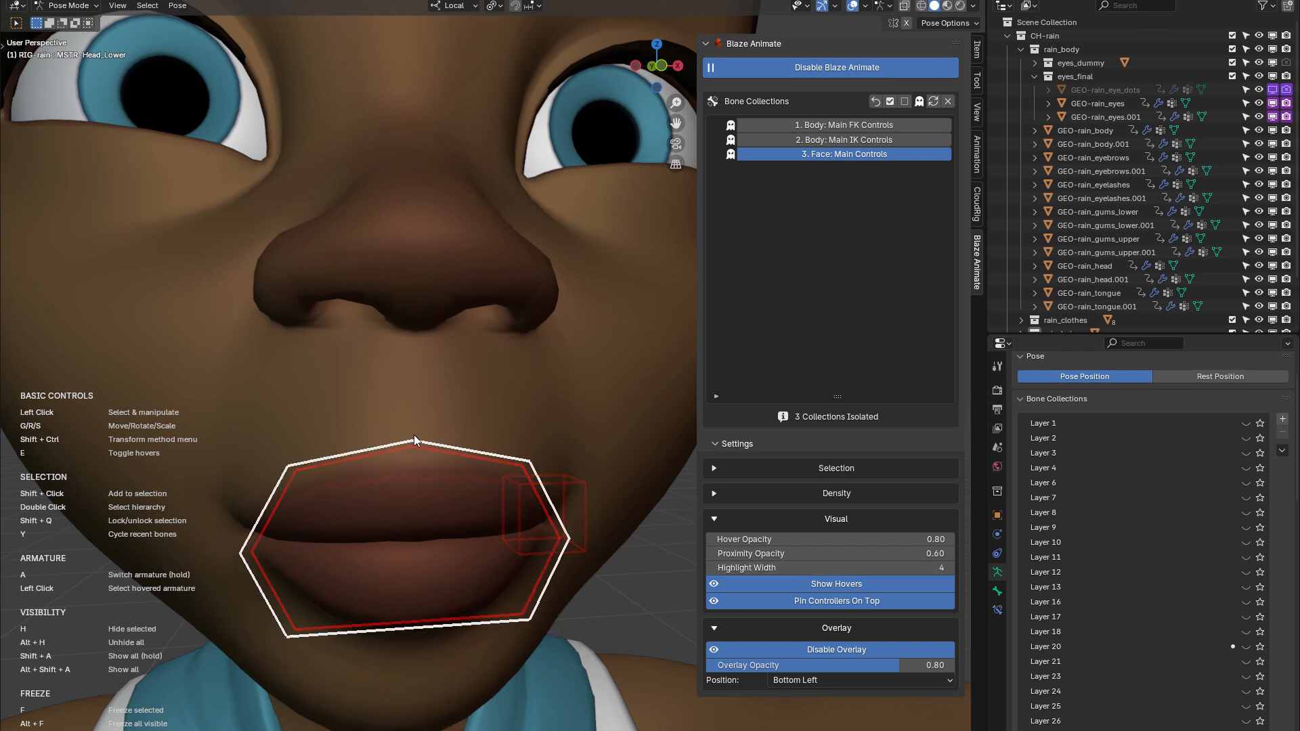
pyautogui.click(291, 475)
pyautogui.click(291, 475)
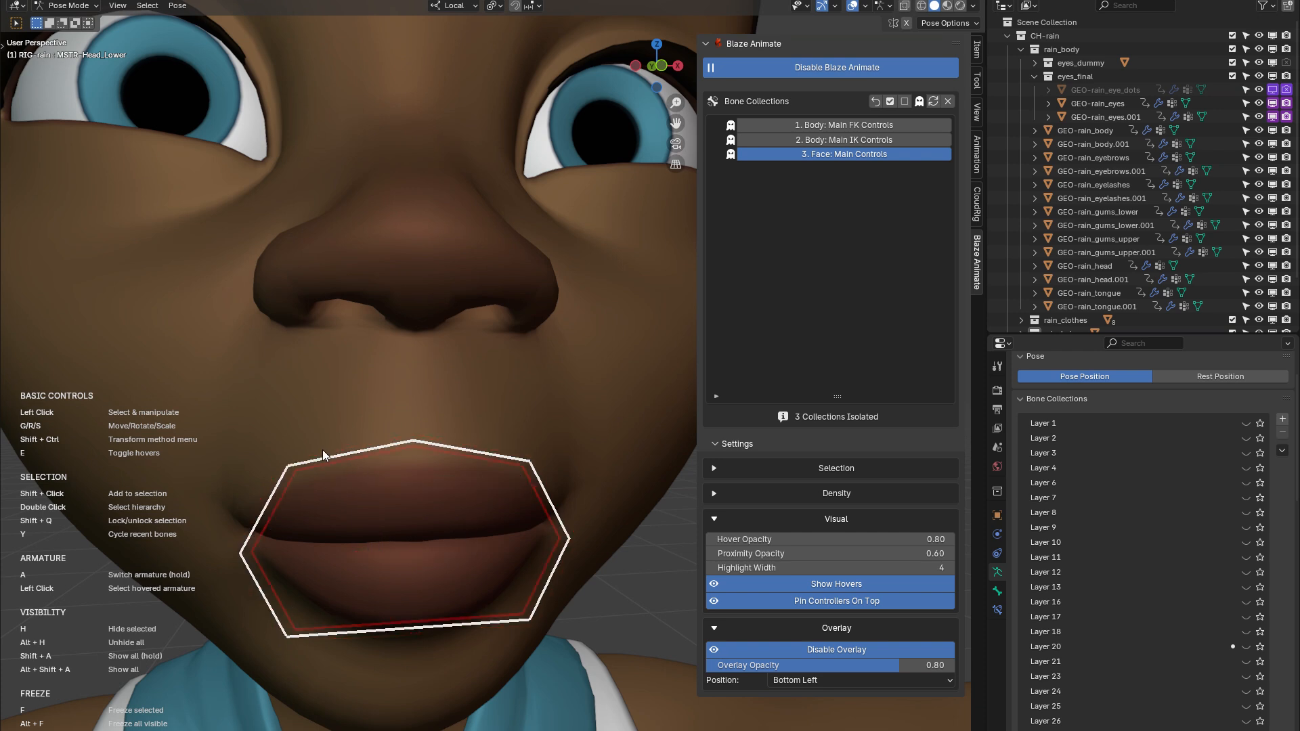
pyautogui.click(712, 568)
pyautogui.click(712, 569)
pyautogui.click(712, 568)
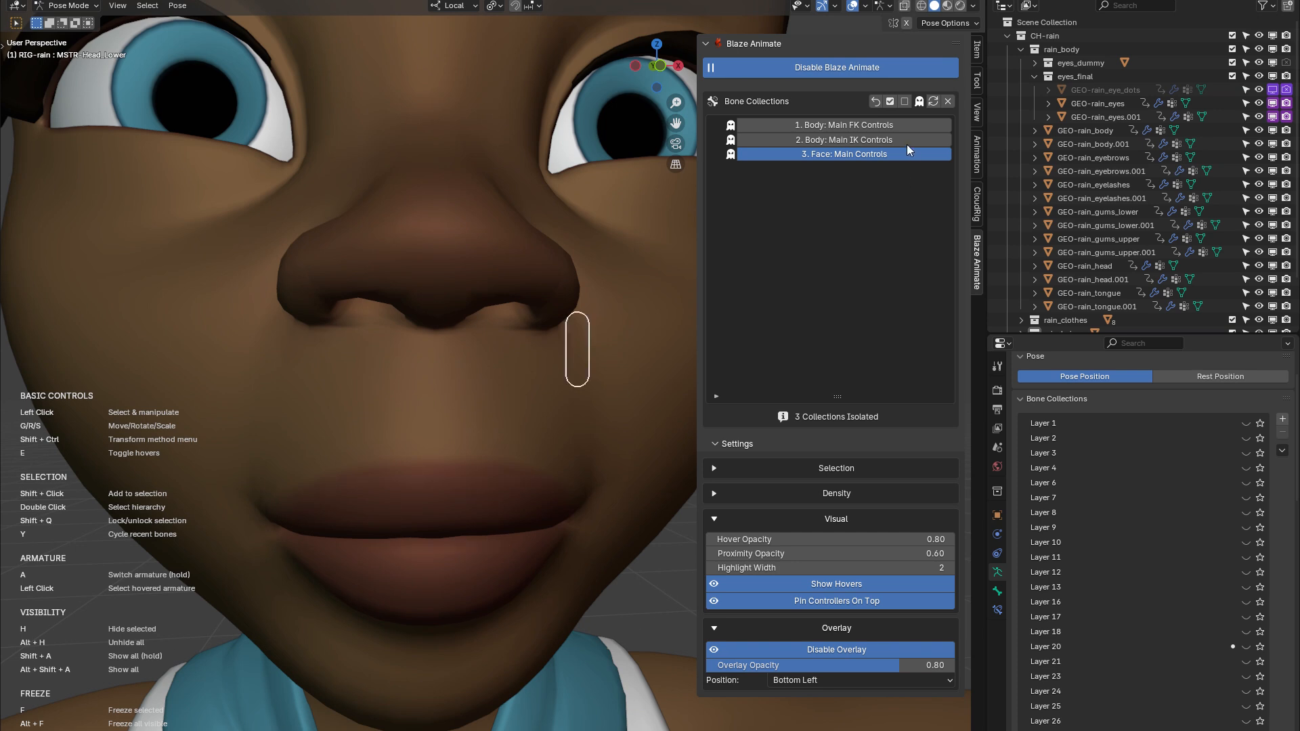
# Activate the Body: Main FK Controls and Body: Main IK Controls collections and bring the full body into view
pyautogui.keyDown('shift'); pyautogui.click(811, 140); pyautogui.keyUp('shift')
pyautogui.keyDown('shift'); pyautogui.click(819, 127); pyautogui.keyUp('shift')
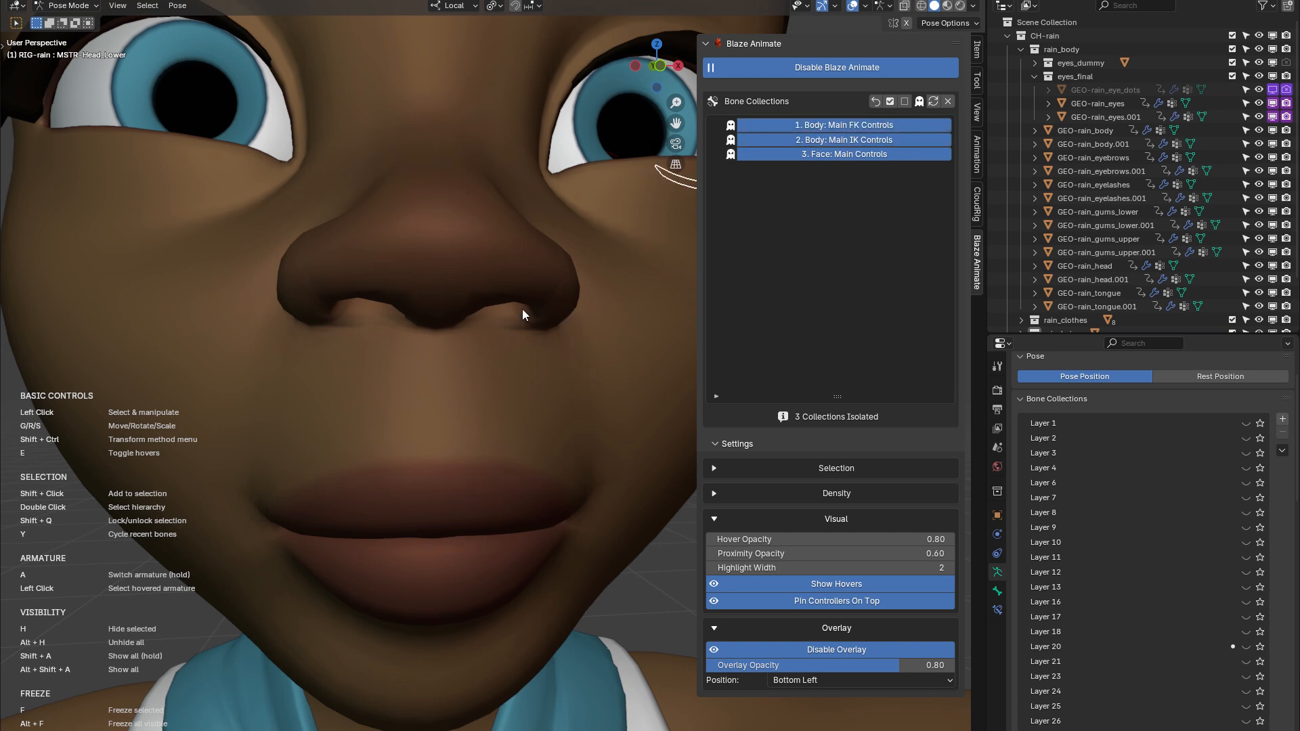
pyautogui.scroll(-3, 524, 319)
pyautogui.scroll(-10, 524, 320)
pyautogui.moveTo(525, 460); pyautogui.dragTo(469, 379, button='middle')
pyautogui.scroll(2, 454, 465)
pyautogui.moveTo(486, 485); pyautogui.dragTo(505, 485, button='middle')
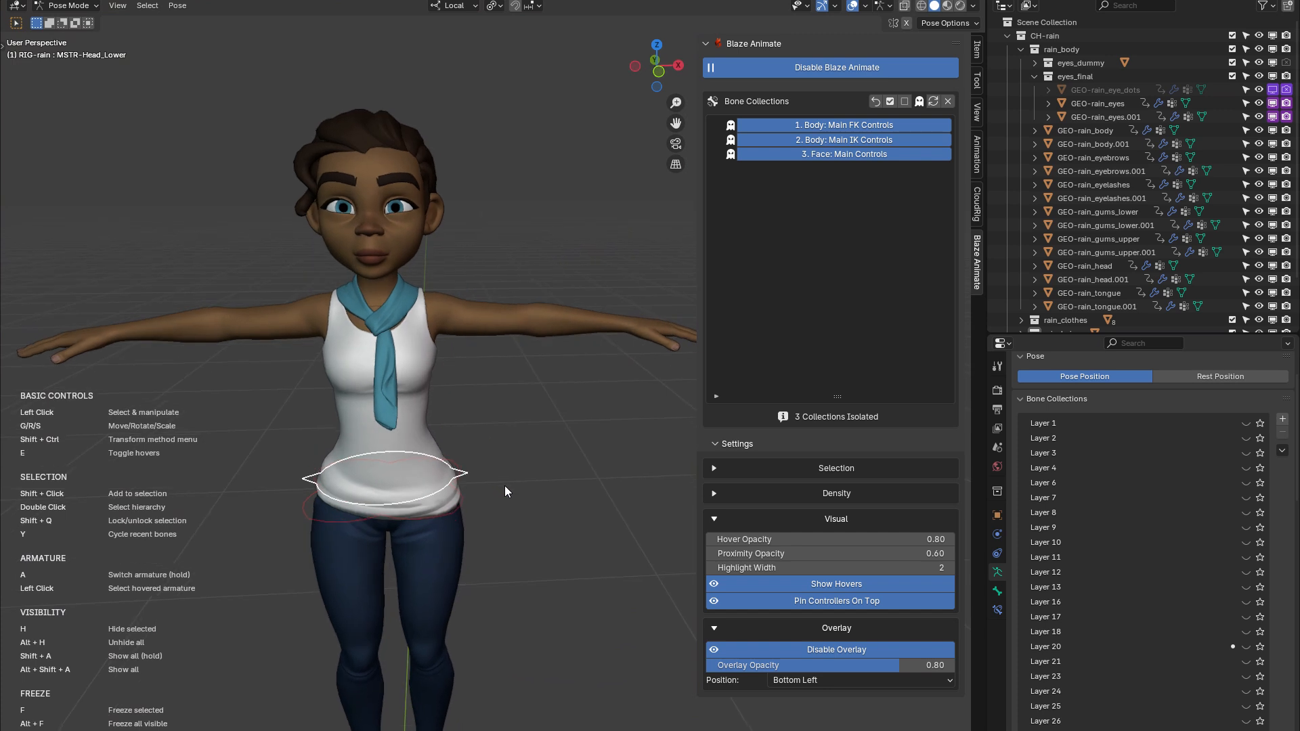
pyautogui.moveTo(525, 427)
pyautogui.mouseDown(button='middle')
pyautogui.moveTo(555, 425)
pyautogui.moveTo(535, 447)
pyautogui.mouseUp(button='middle')
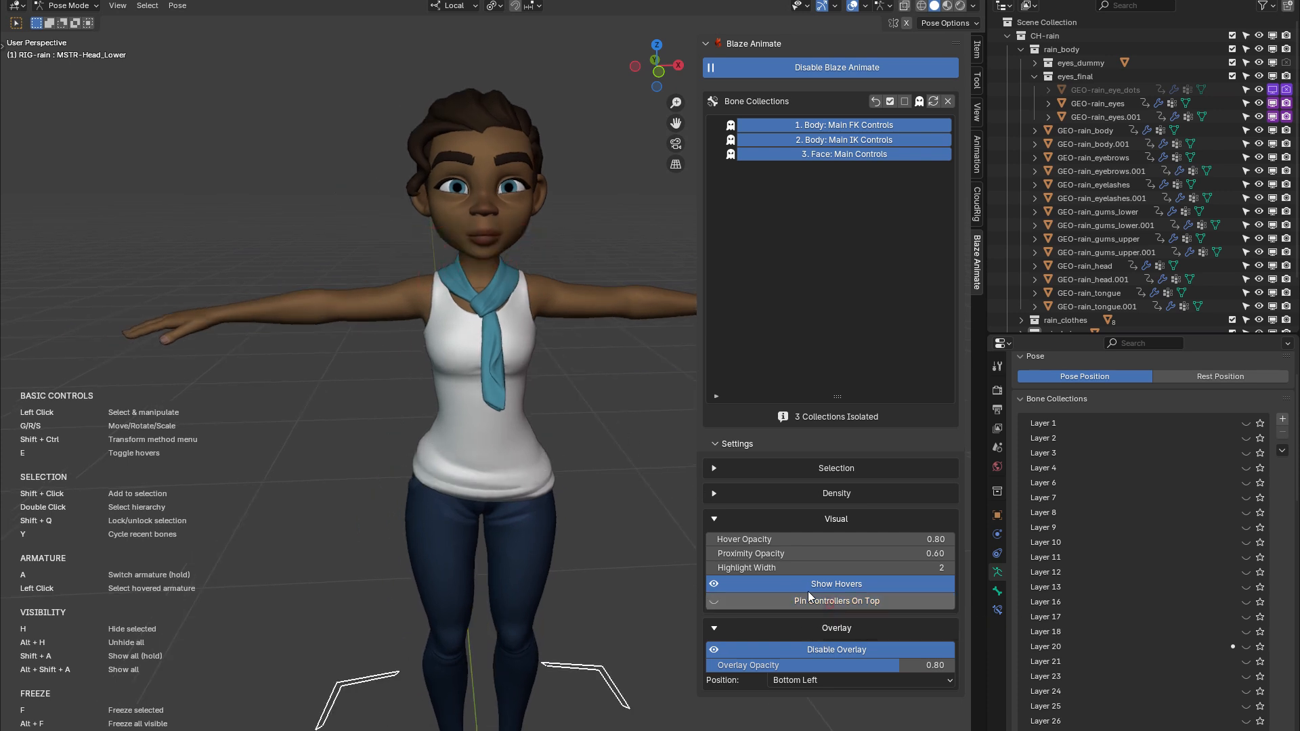
# Turn off Pin Controllers On Top and examine how the control highlights draw around the torso, wrist and fingers
pyautogui.click(820, 601)
pyautogui.moveTo(518, 410); pyautogui.dragTo(440, 405, button='middle')
pyautogui.keyDown('shift'); pyautogui.moveTo(560, 432); pyautogui.dragTo(436, 457, button='middle'); pyautogui.keyUp('shift')
pyautogui.scroll(5, 440, 462)
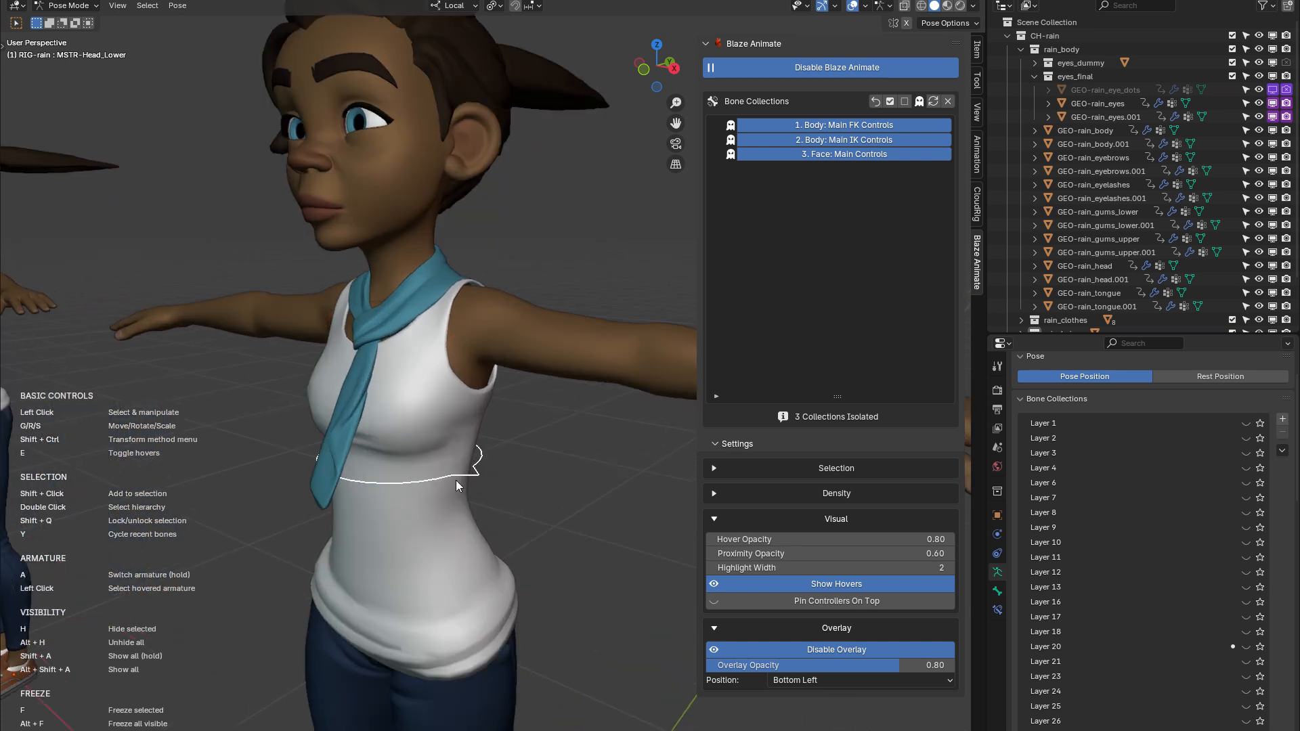
pyautogui.moveTo(380, 412); pyautogui.dragTo(456, 262, button='middle')
pyautogui.scroll(-1, 411, 379)
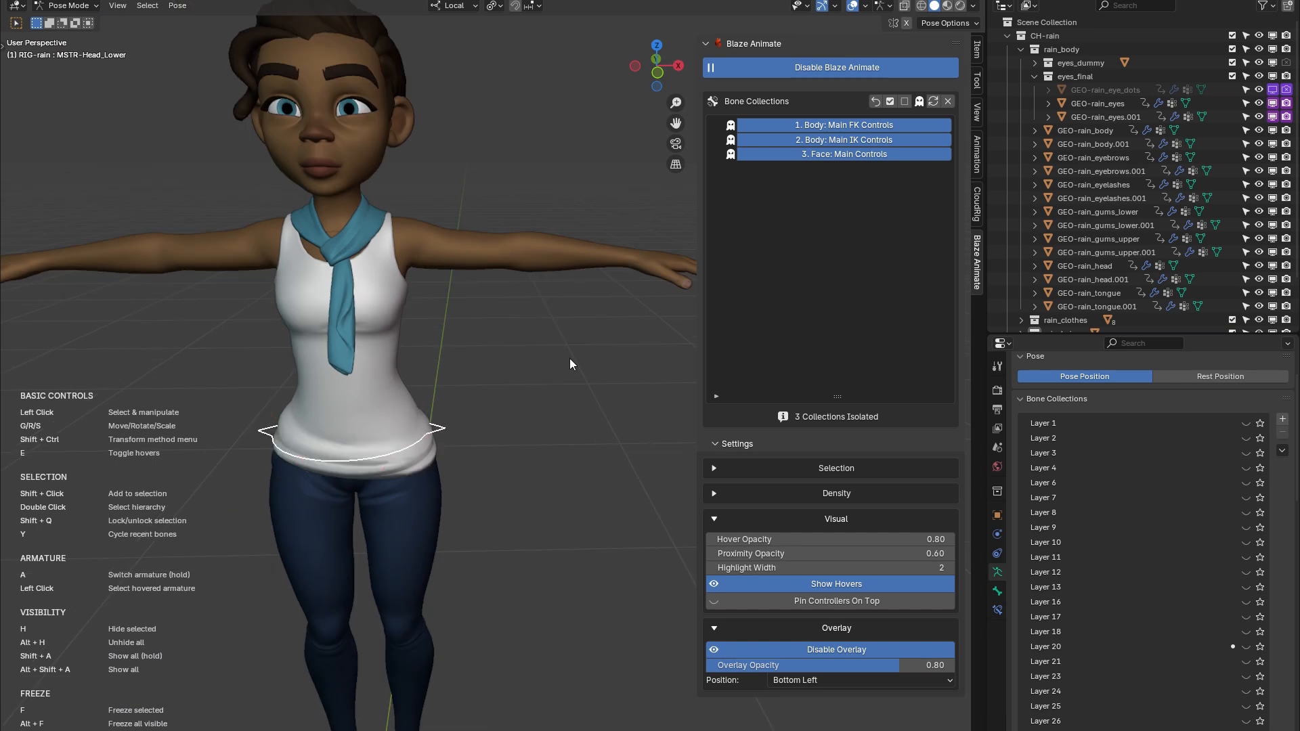
pyautogui.keyDown('shift'); pyautogui.moveTo(362, 449); pyautogui.dragTo(166, 563, button='middle'); pyautogui.keyUp('shift')
pyautogui.scroll(5, 469, 374)
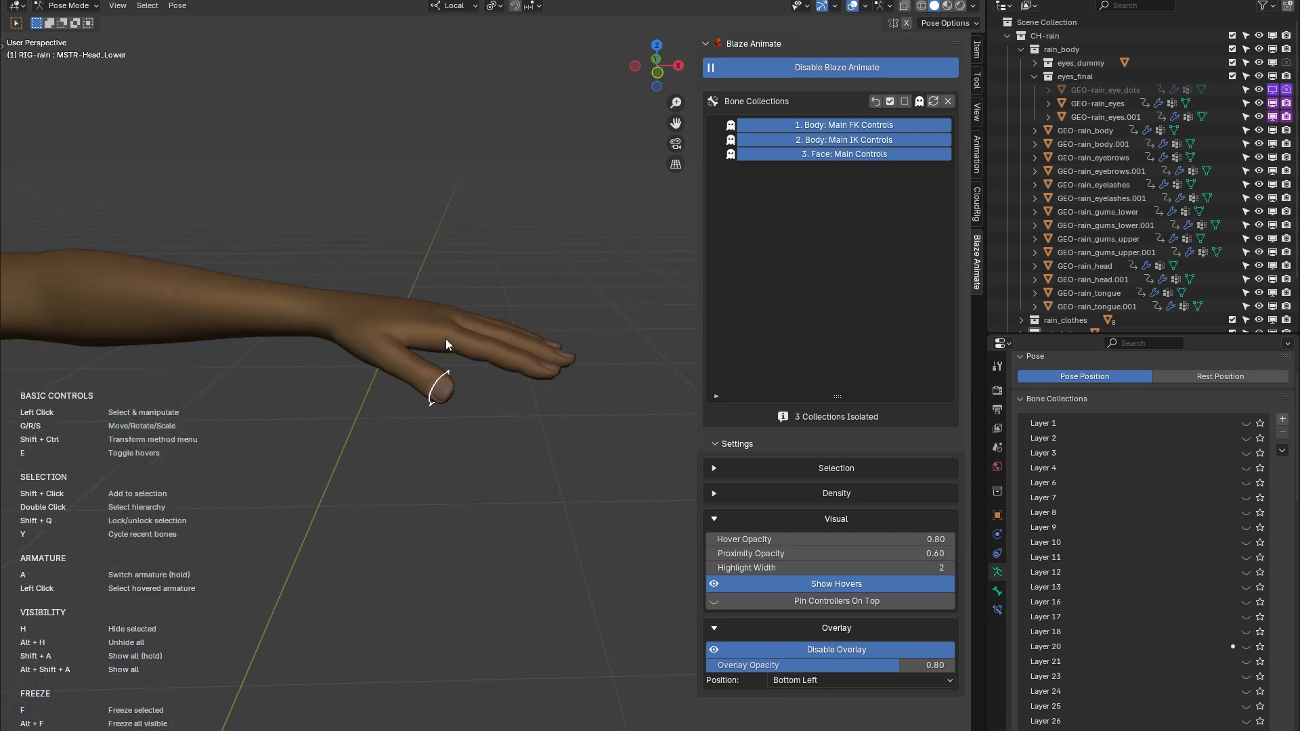
pyautogui.scroll(2, 428, 337)
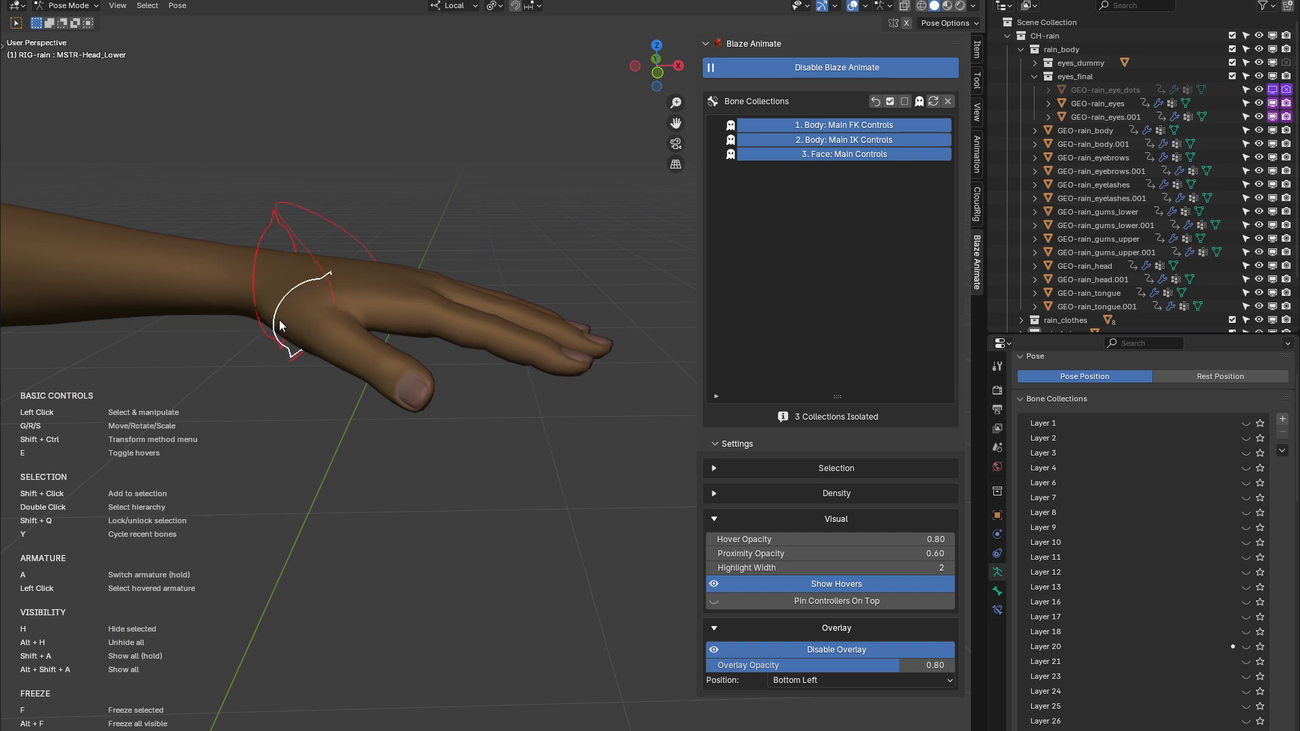
pyautogui.moveTo(295, 332); pyautogui.dragTo(309, 332, button='middle')
# Turn Pin Controllers On Top back on and view the hand from farther away
pyautogui.click(807, 604)
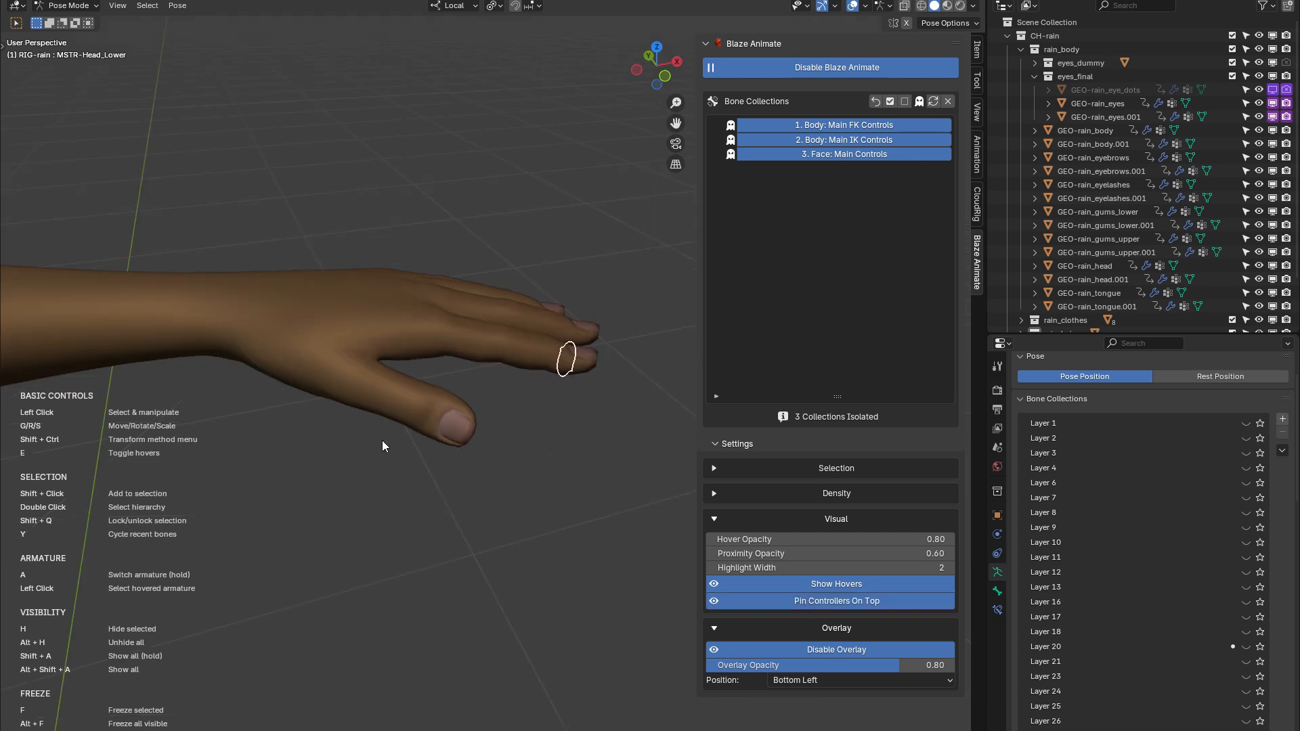
pyautogui.scroll(-5, 330, 417)
pyautogui.scroll(-6, 329, 416)
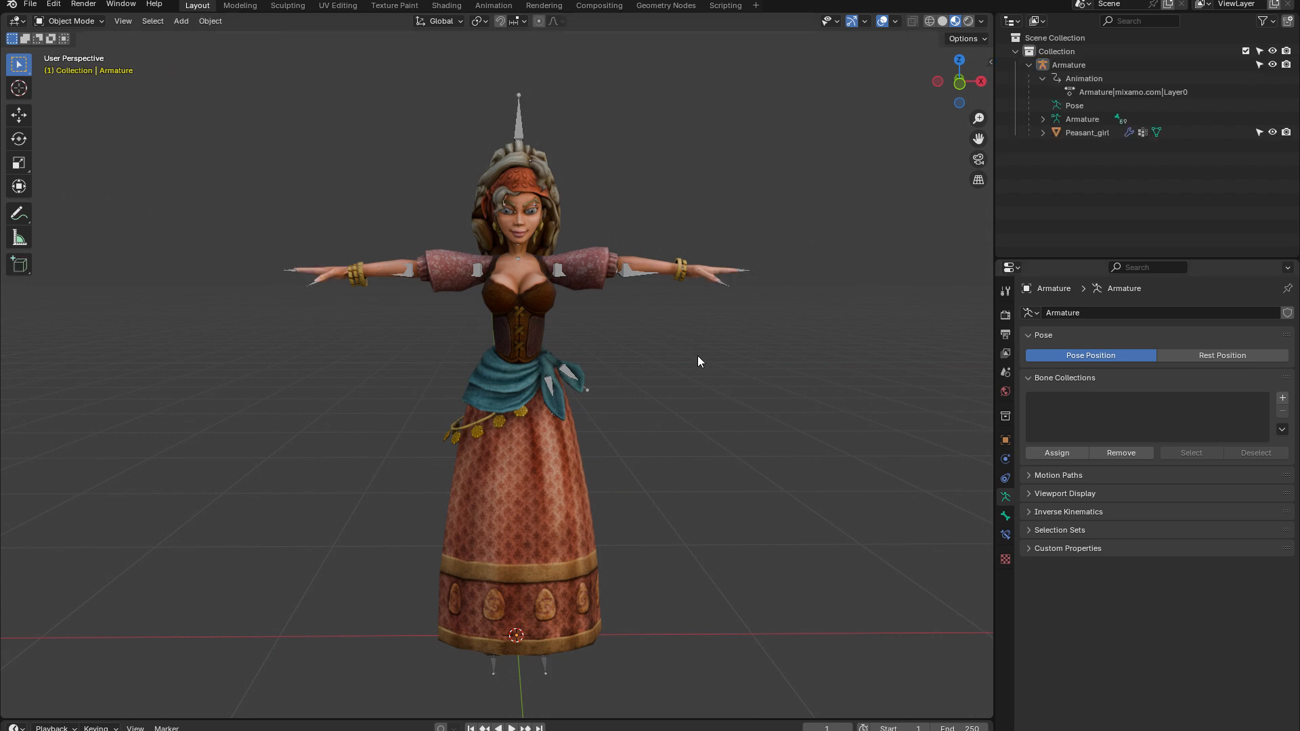
# Select the peasant girl's armature and switch it to Pose Mode
pyautogui.click(522, 125)
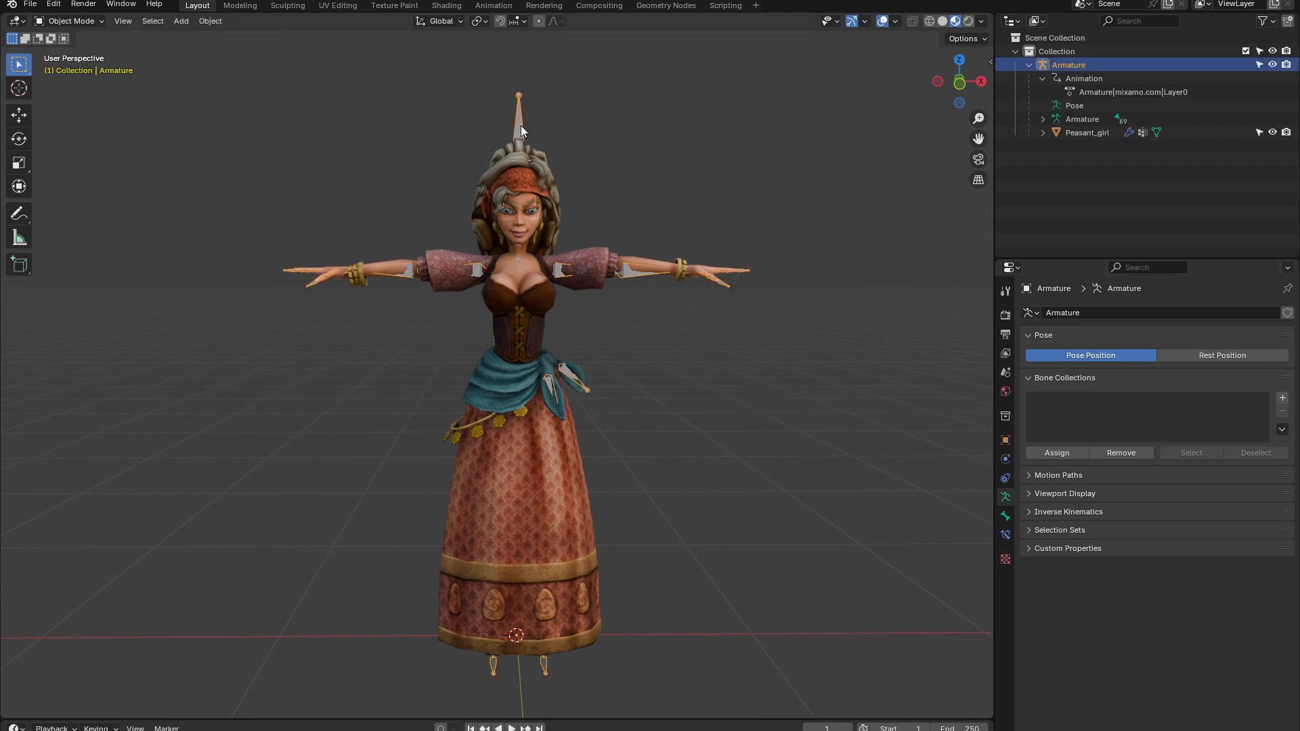
pyautogui.click(69, 21)
pyautogui.click(76, 64)
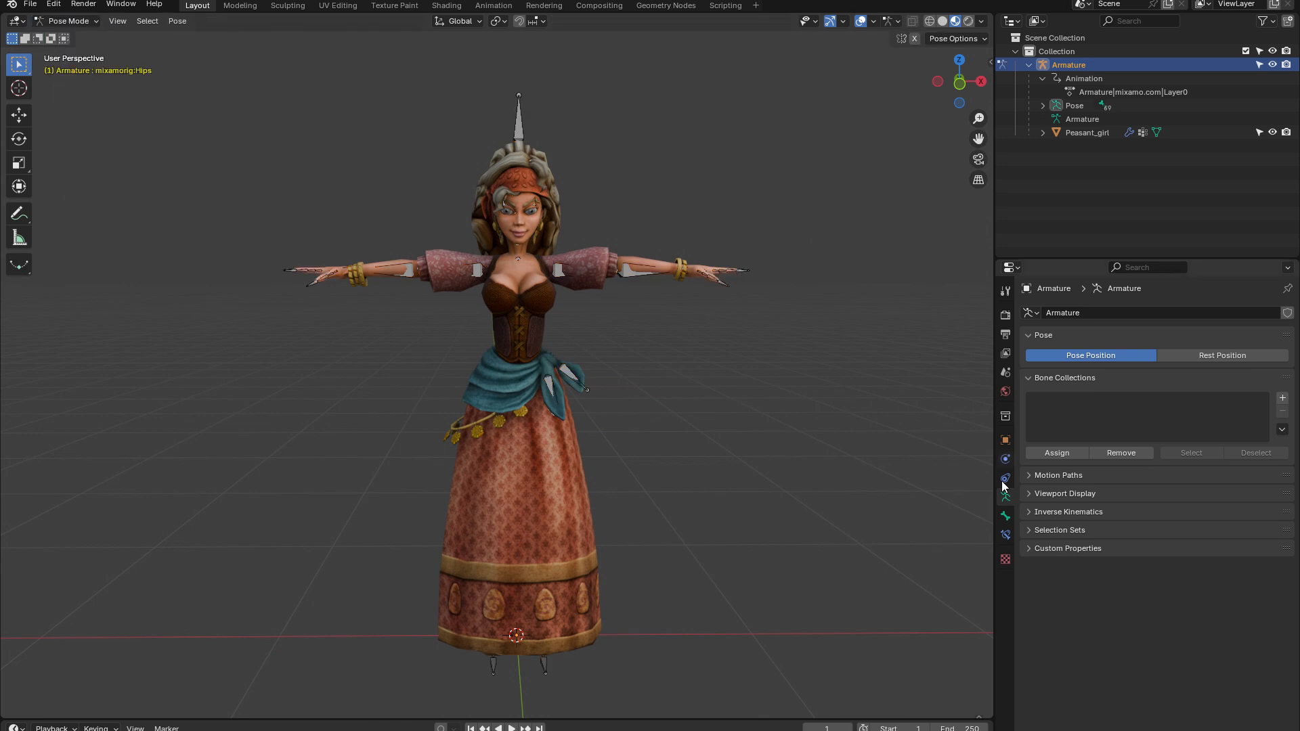
# Add a bone collection to the armature and name it Head
pyautogui.click(1282, 399)
pyautogui.doubleClick(1123, 403)
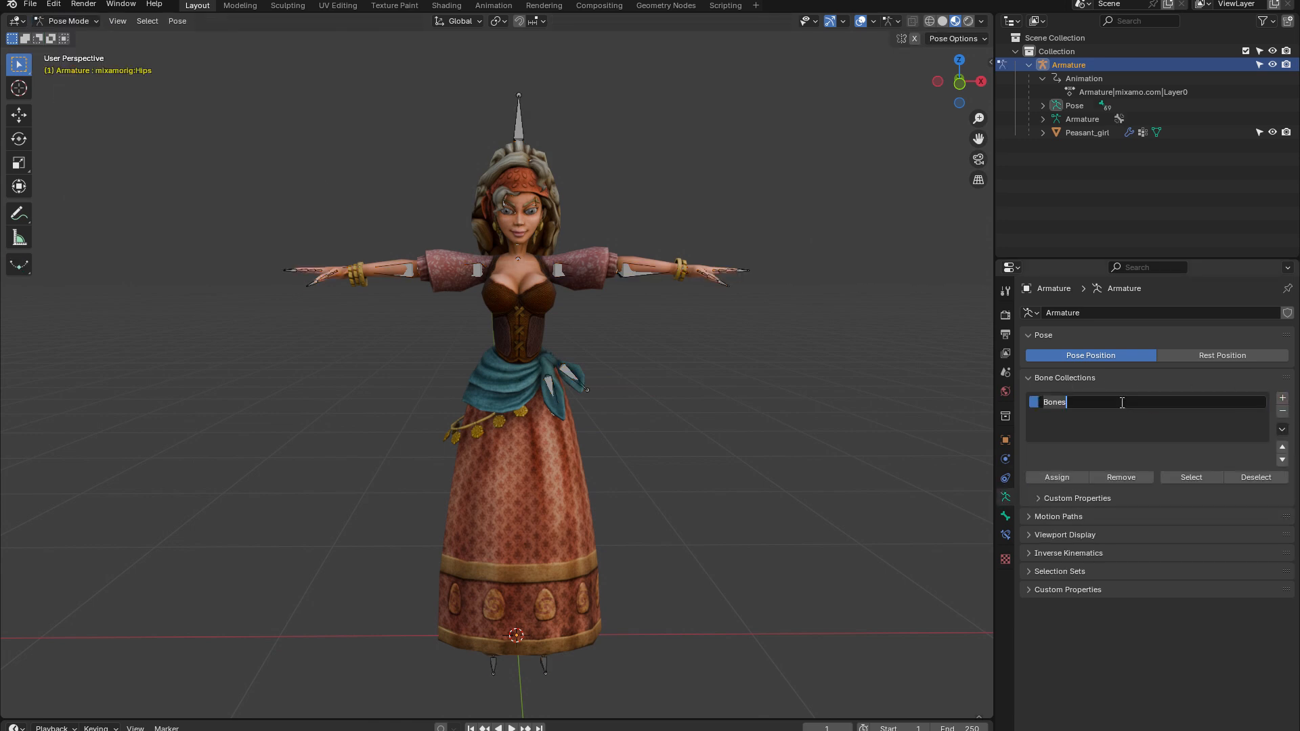
pyautogui.write('Head')
pyautogui.press('Return')
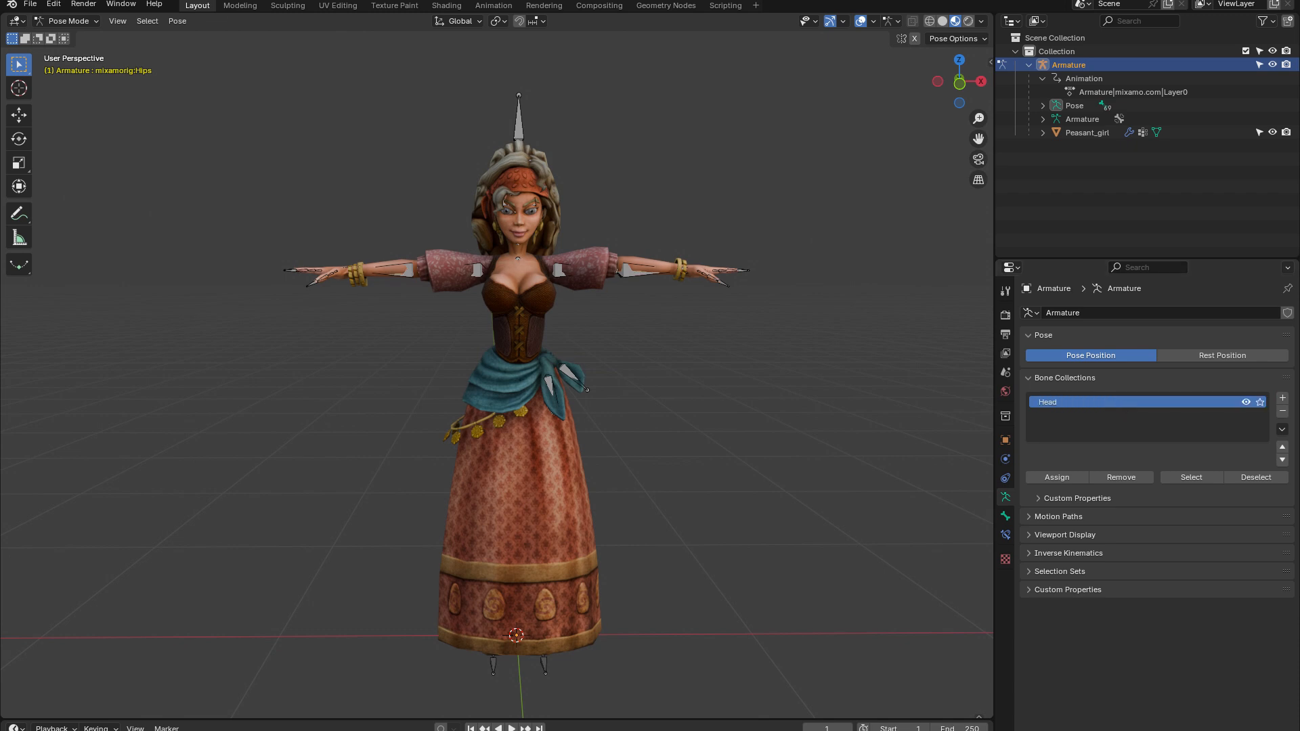
# Show the model in wireframe, select all the head bones and assign them to the Head collection
pyautogui.click(930, 21)
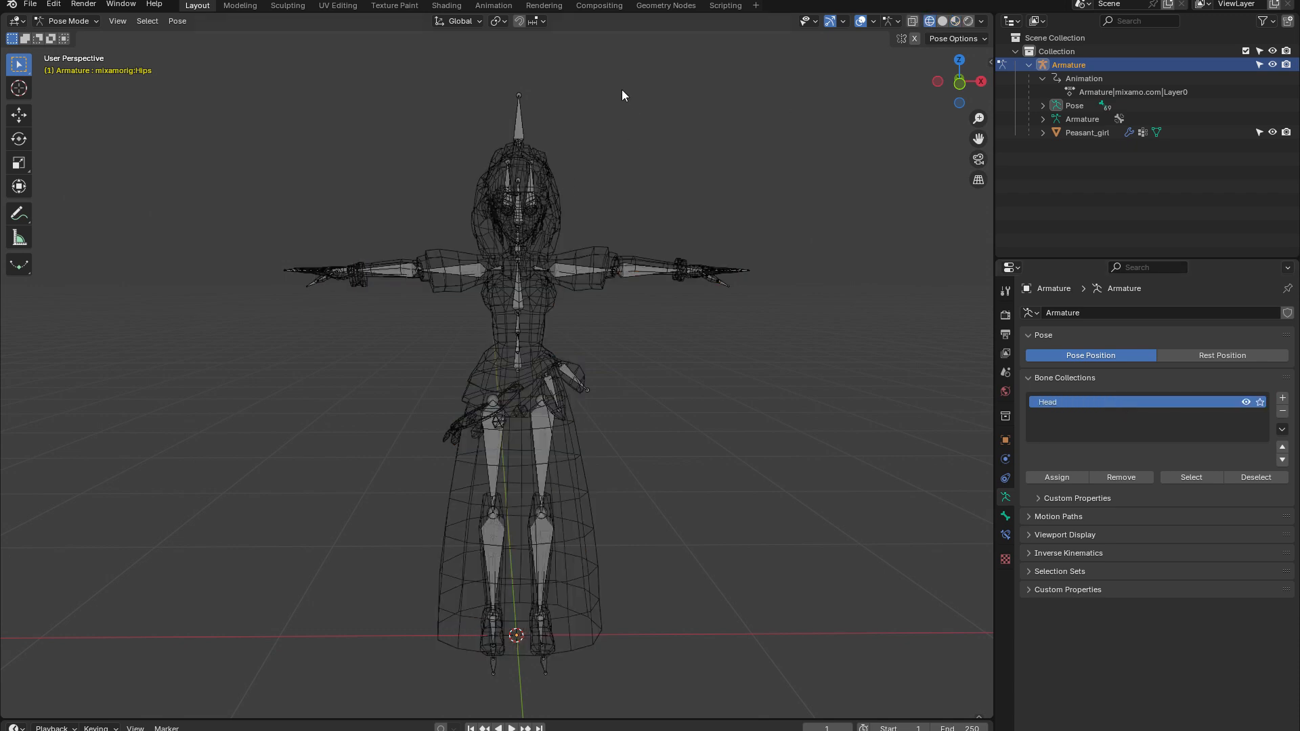
pyautogui.moveTo(603, 81); pyautogui.dragTo(442, 239)
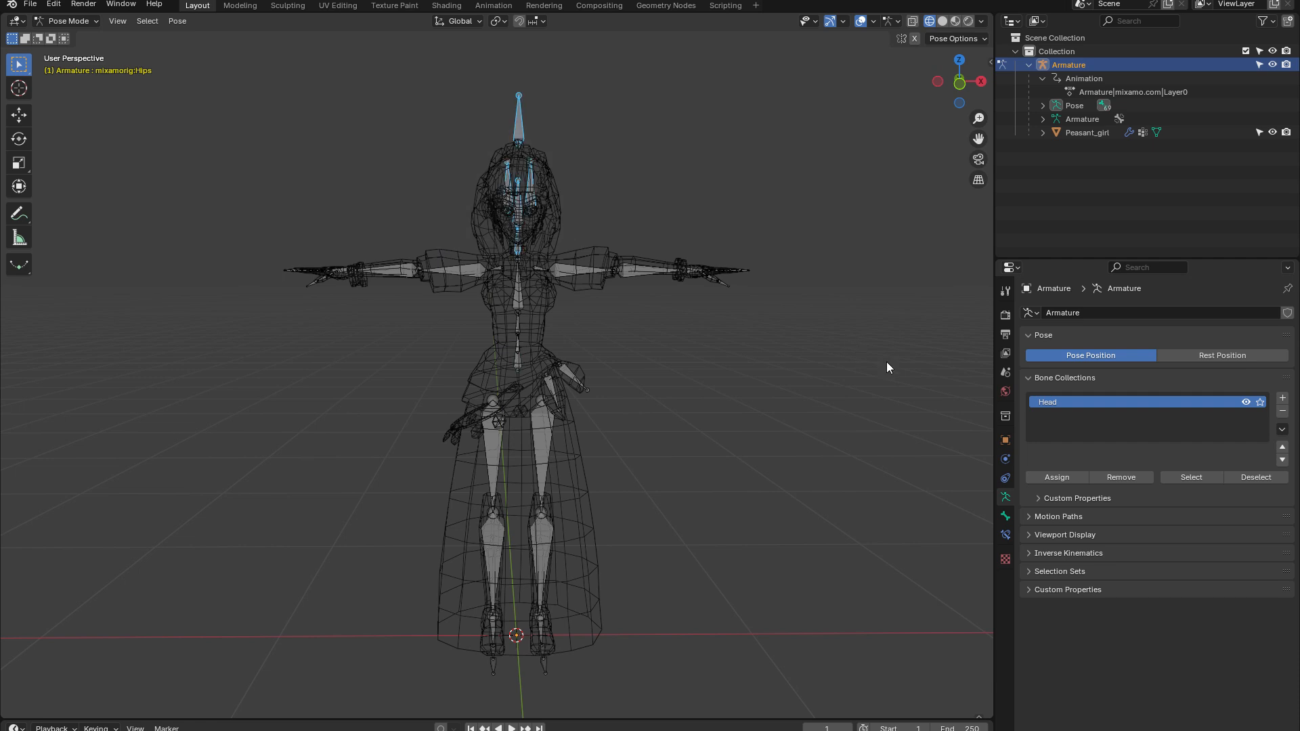
pyautogui.click(1054, 477)
# Add a second bone collection and name it Hands
pyautogui.click(1283, 398)
pyautogui.doubleClick(1058, 417)
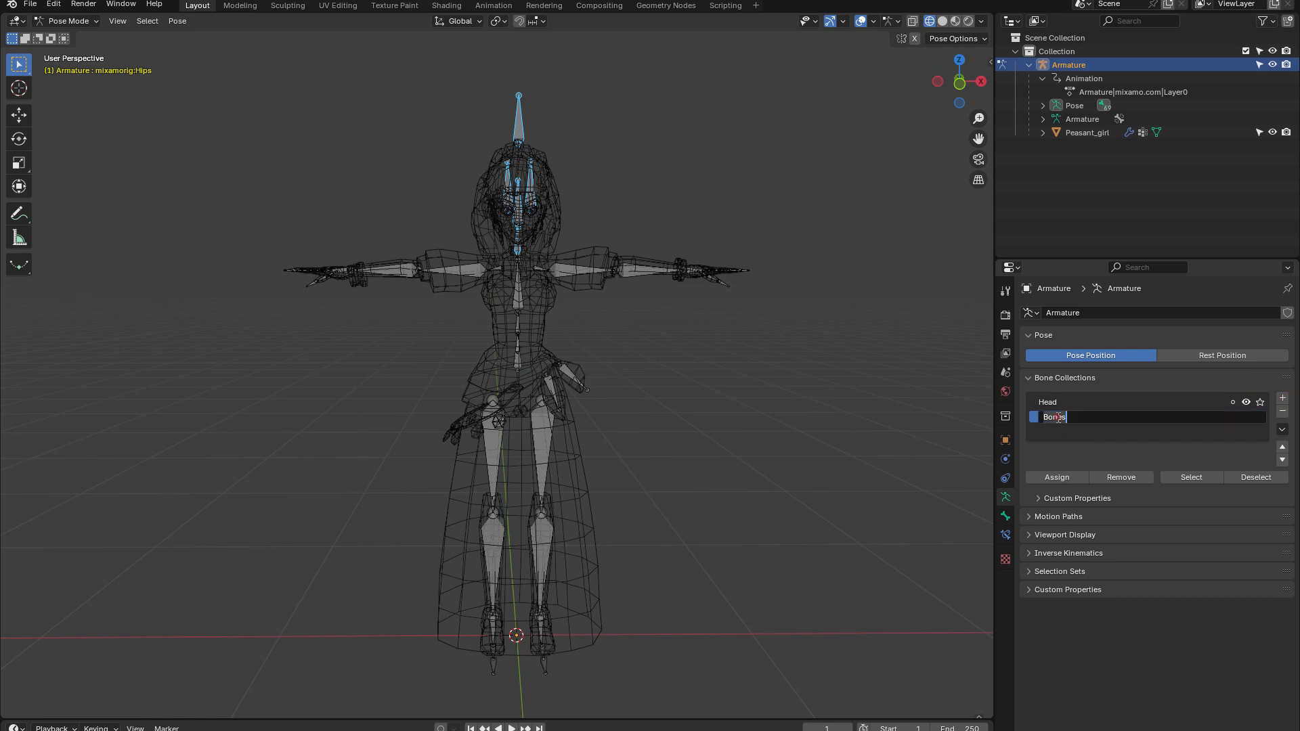
pyautogui.write('Hands')
pyautogui.press('Return')
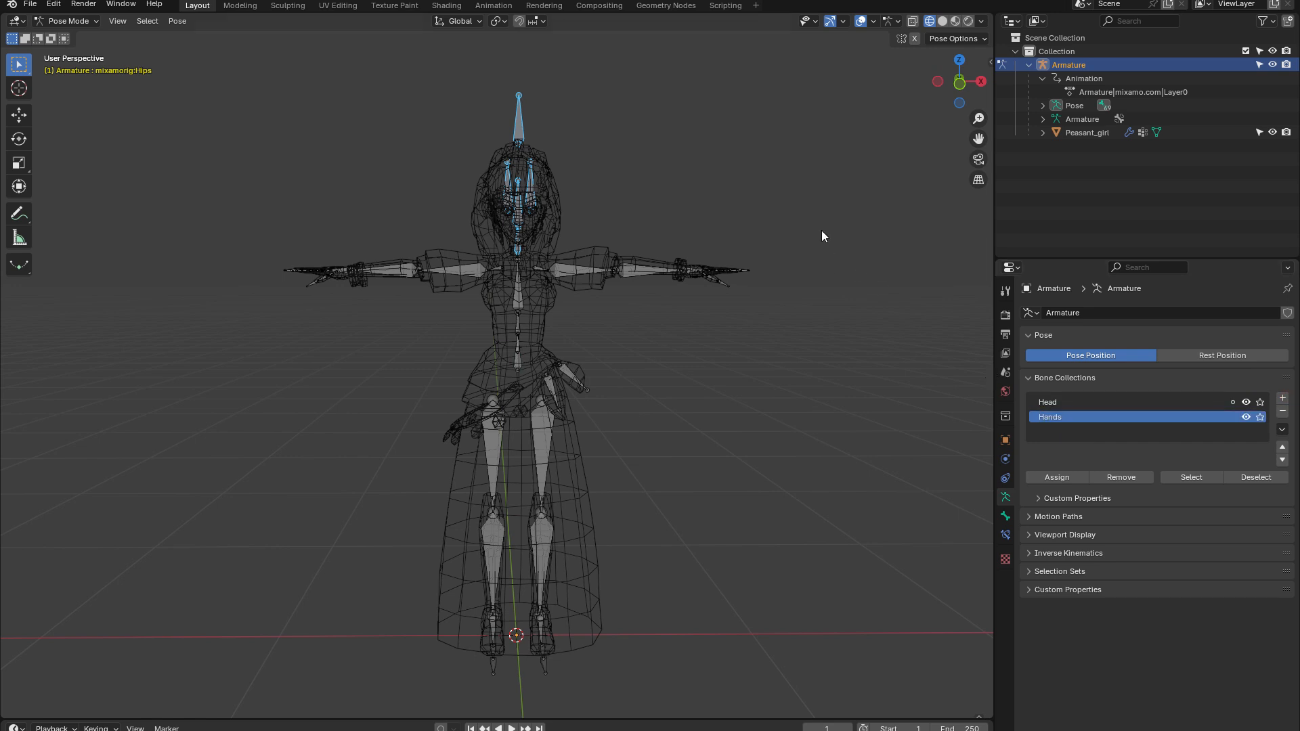
# Select the bones of both arms and hands, assign them to the Hands collection, and clear the selection
pyautogui.moveTo(817, 234); pyautogui.dragTo(572, 345)
pyautogui.keyDown('shift'); pyautogui.moveTo(252, 242); pyautogui.dragTo(484, 309); pyautogui.keyUp('shift')
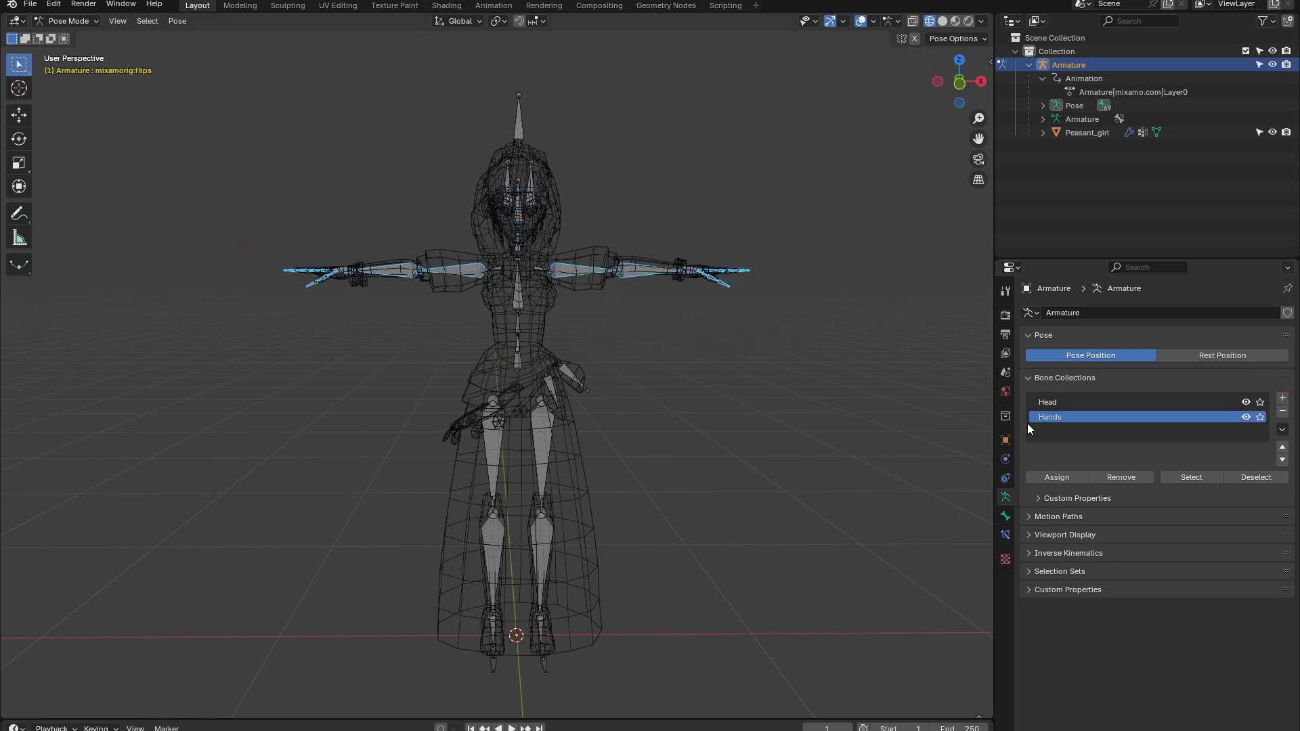
pyautogui.click(1058, 478)
pyautogui.hotkey('alt', 'a')
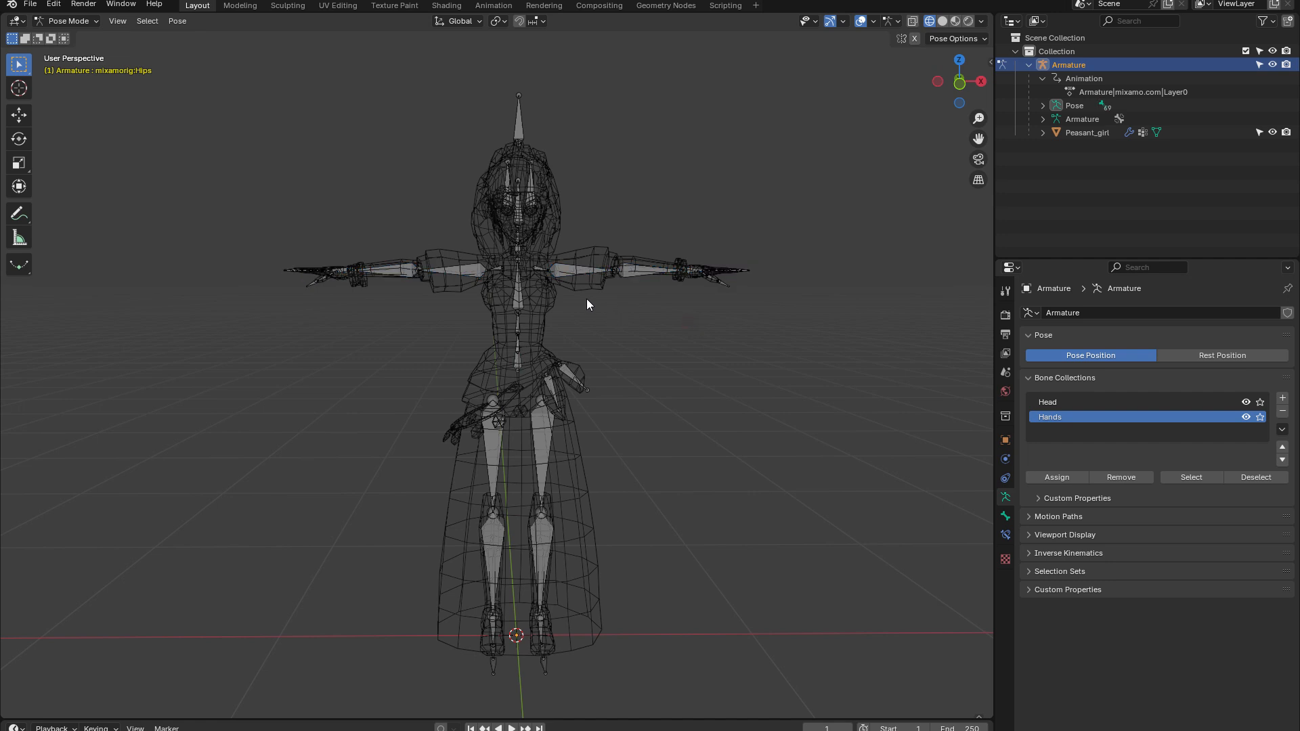
# Select the spine bones and assign them to a new bone collection named Spine
pyautogui.moveTo(565, 293); pyautogui.dragTo(483, 361)
pyautogui.click(1283, 399)
pyautogui.doubleClick(1079, 433)
pyautogui.write('Spine')
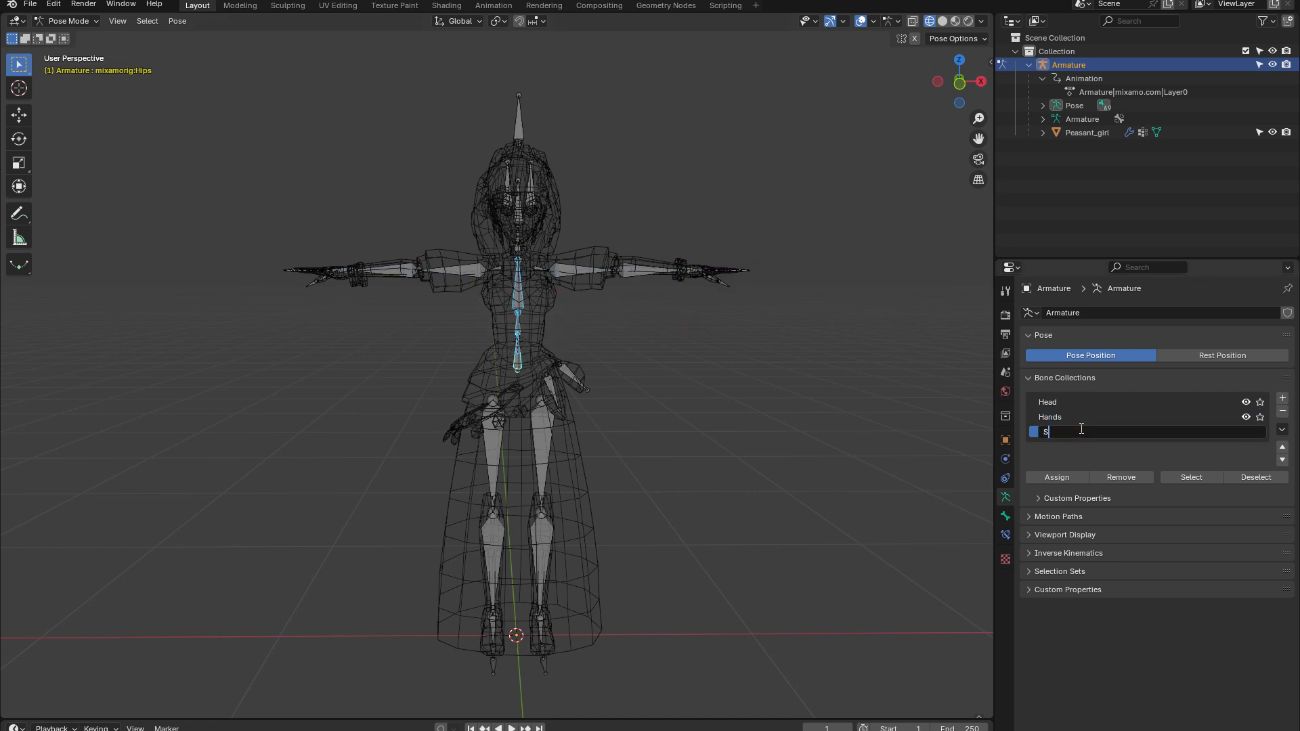
pyautogui.press('Return')
pyautogui.click(1060, 478)
# Select the leg bones, add a bone collection named Legs, and return the viewport to Material Preview shading
pyautogui.moveTo(643, 390); pyautogui.dragTo(424, 686)
pyautogui.click(1283, 398)
pyautogui.doubleClick(1068, 444)
pyautogui.write('Legs')
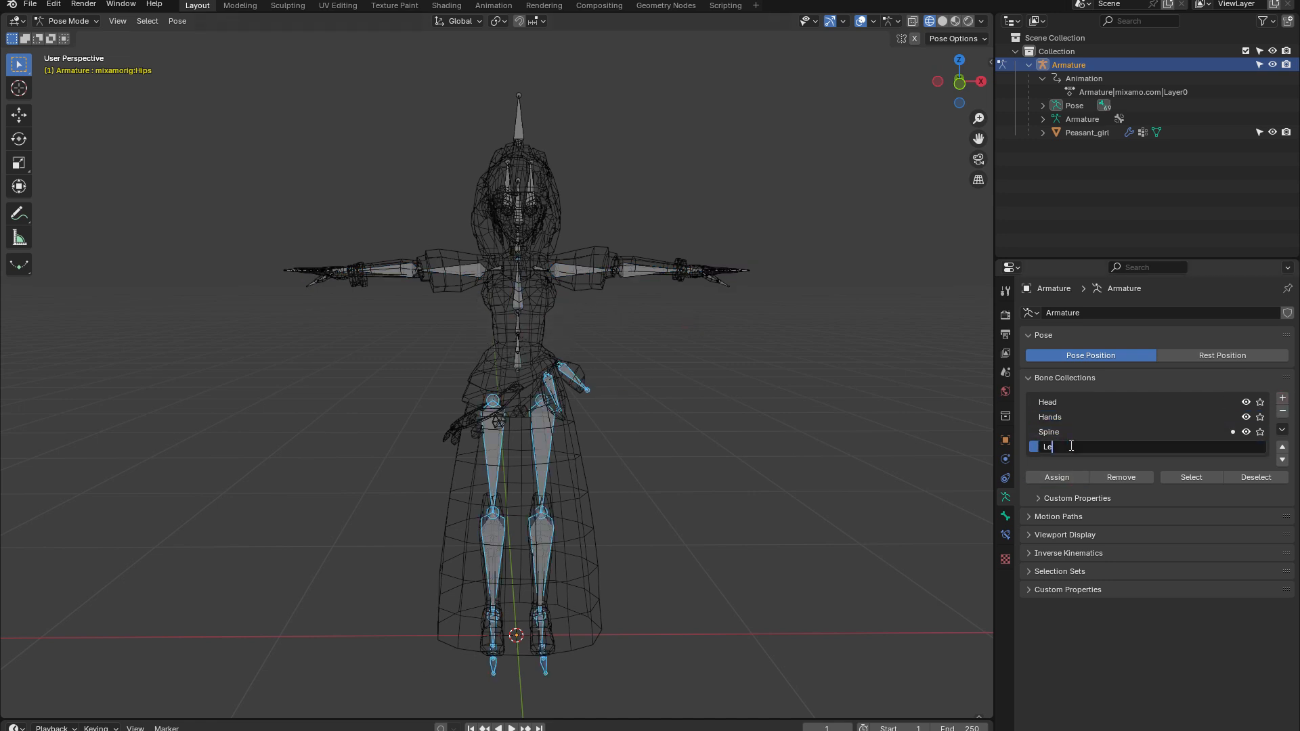
pyautogui.press('Return')
pyautogui.hotkey('alt', 'a')
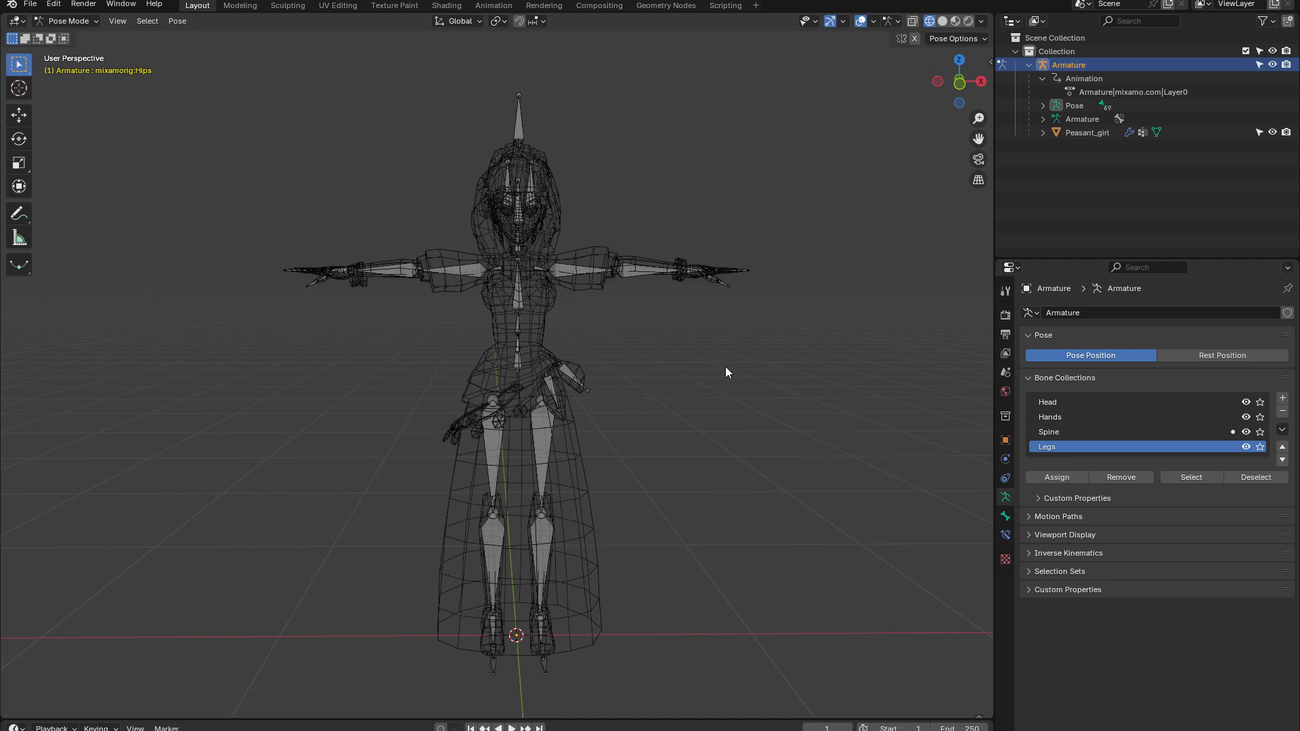
pyautogui.click(955, 21)
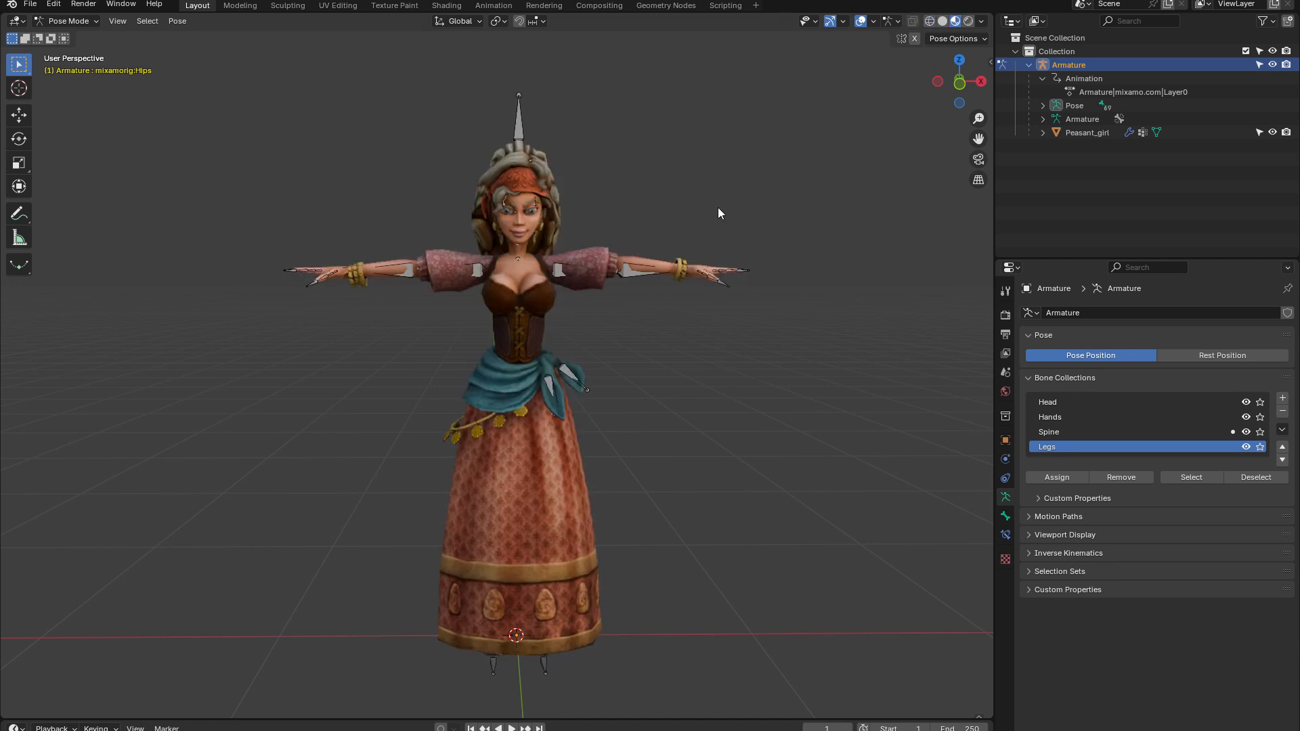
# Enable Blaze Animate on the armature and turn on the Head, Hands, Spine and Legs bone collections
pyautogui.press('n')
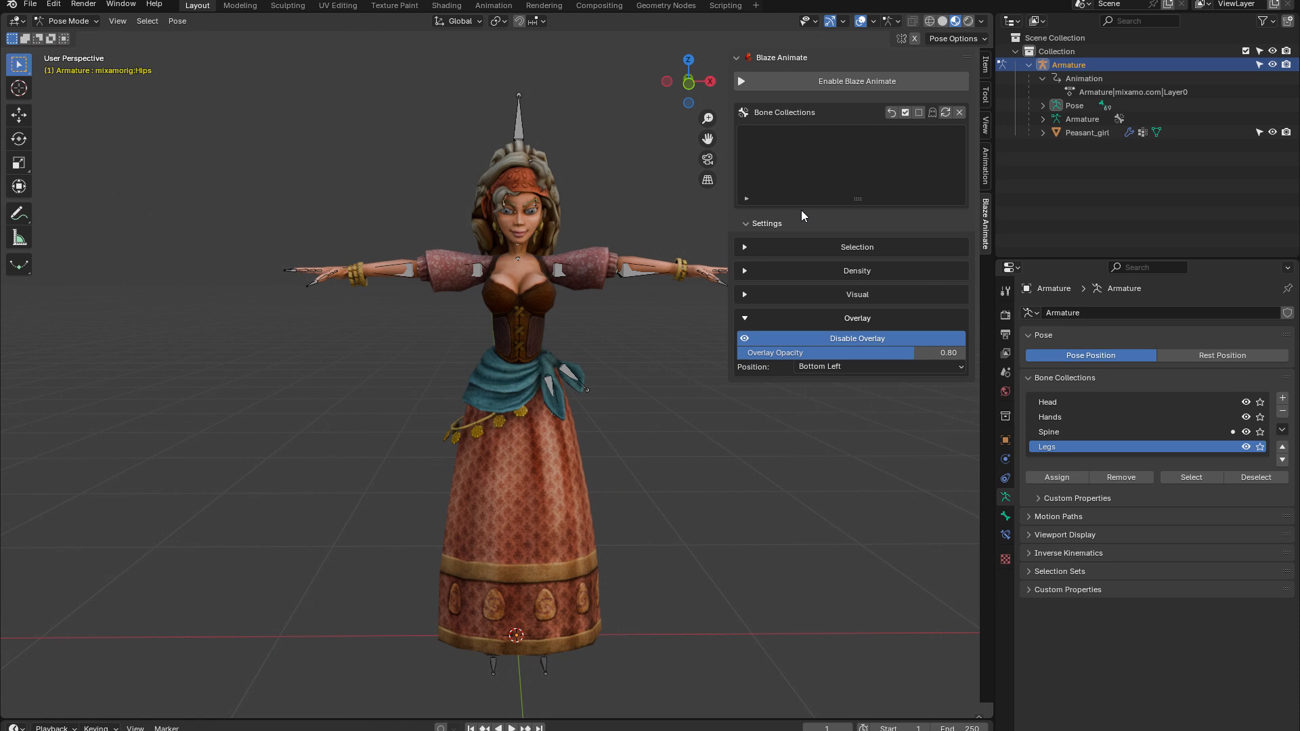
pyautogui.keyDown('shift'); pyautogui.moveTo(659, 225); pyautogui.dragTo(588, 212, button='middle'); pyautogui.keyUp('shift')
pyautogui.click(808, 82)
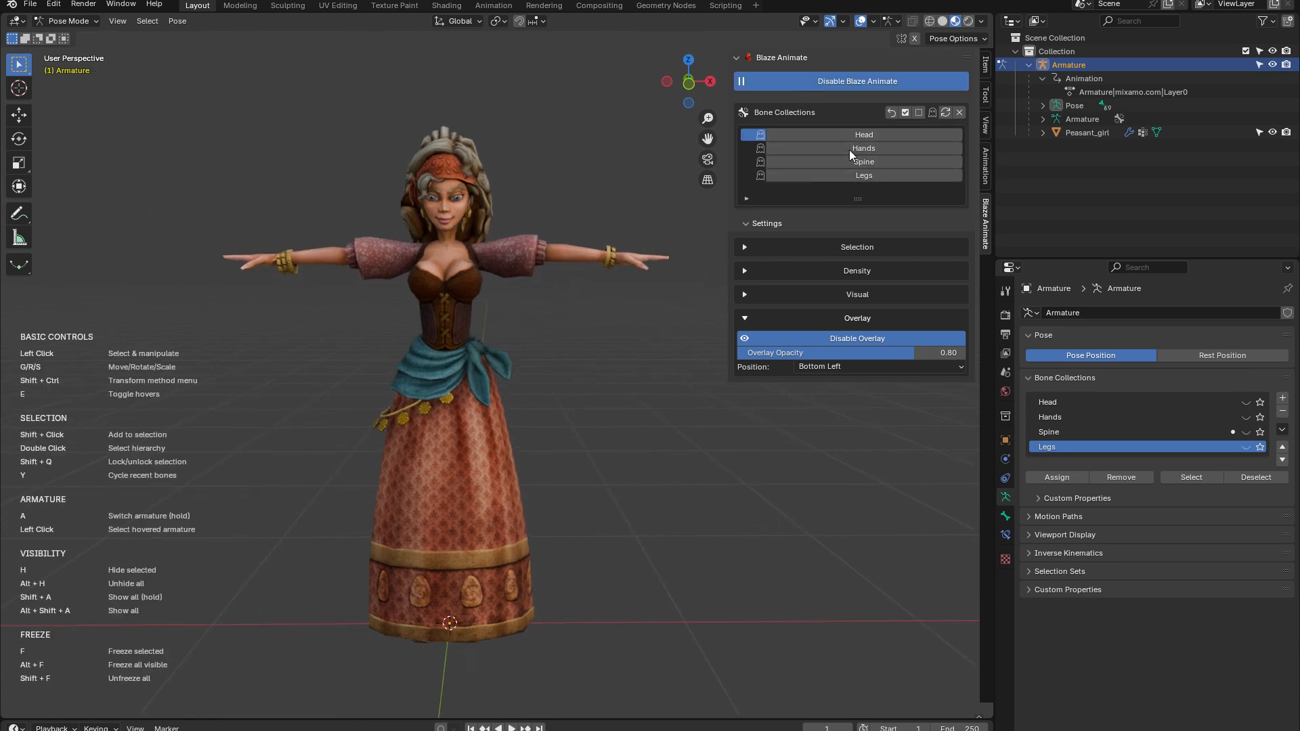
pyautogui.moveTo(850, 132); pyautogui.dragTo(849, 177)
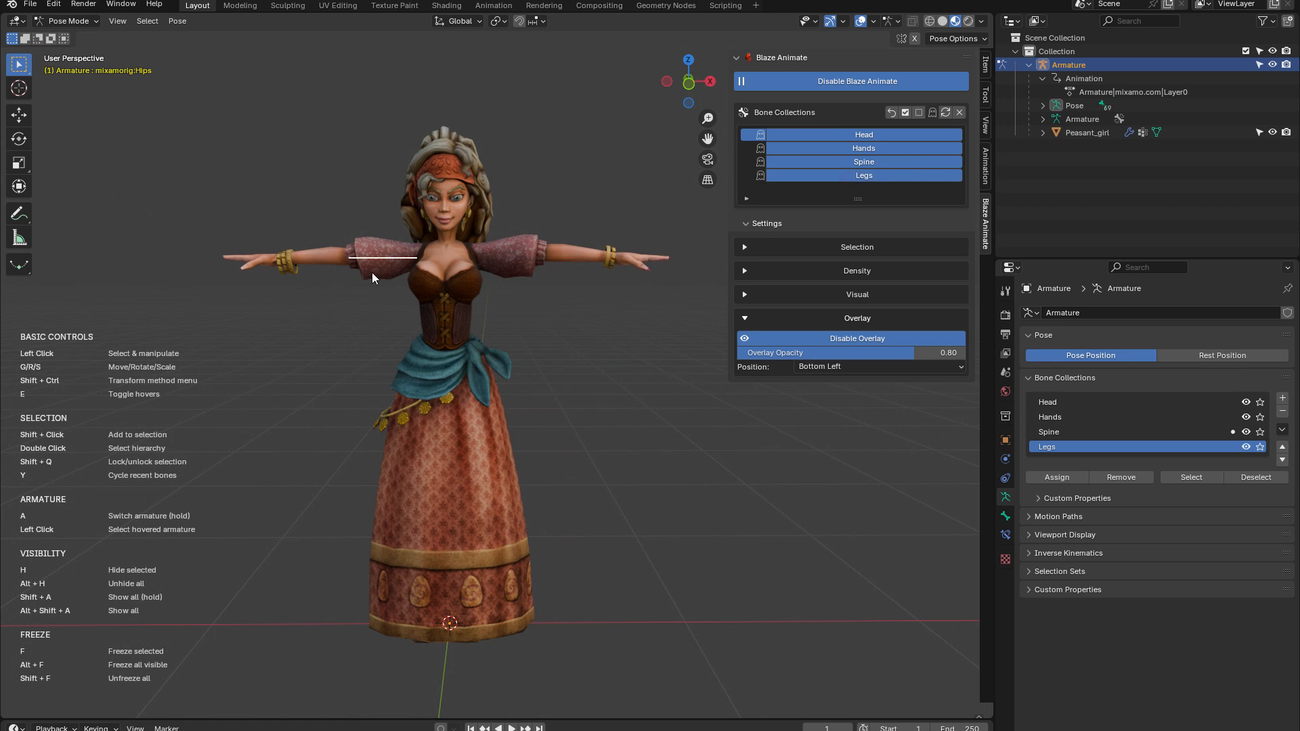
# Move the base bone of the right index finger slightly downward and view the character from the opposite side
pyautogui.keyDown('shift'); pyautogui.moveTo(372, 272); pyautogui.dragTo(470, 396, button='middle'); pyautogui.keyUp('shift')
pyautogui.scroll(6, 418, 371)
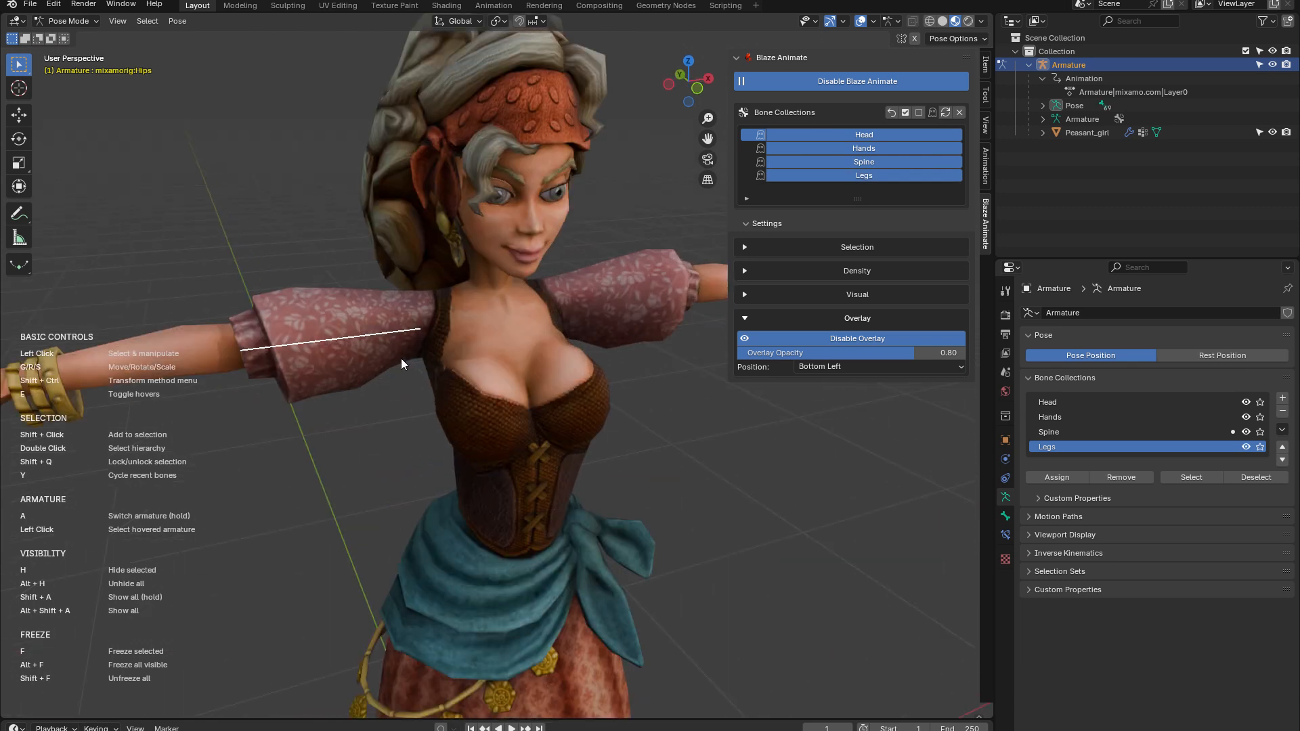
pyautogui.scroll(-1, 403, 366)
pyautogui.keyDown('shift'); pyautogui.moveTo(405, 367); pyautogui.dragTo(436, 387, button='middle'); pyautogui.keyUp('shift')
pyautogui.moveTo(631, 410); pyautogui.dragTo(530, 379, button='middle')
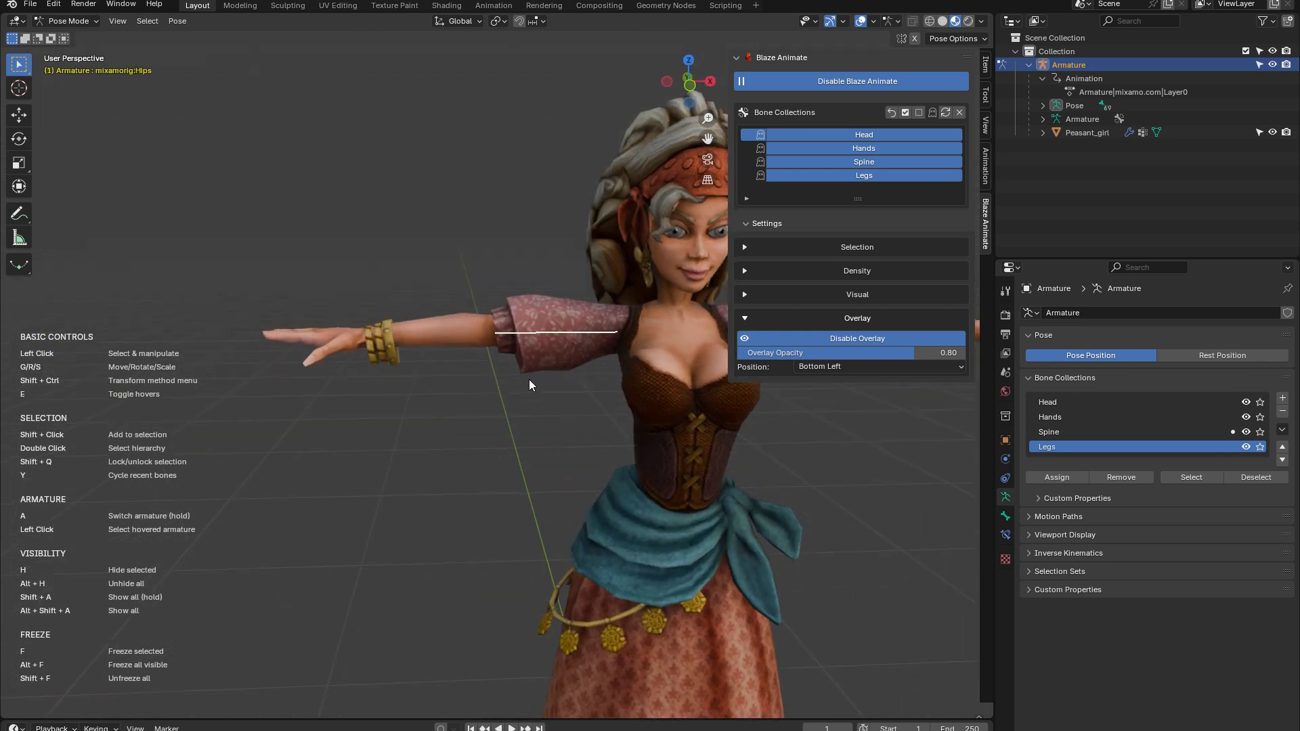
pyautogui.moveTo(519, 335); pyautogui.dragTo(448, 310)
pyautogui.moveTo(447, 388); pyautogui.dragTo(478, 409, button='middle')
pyautogui.moveTo(306, 371); pyautogui.dragTo(301, 395)
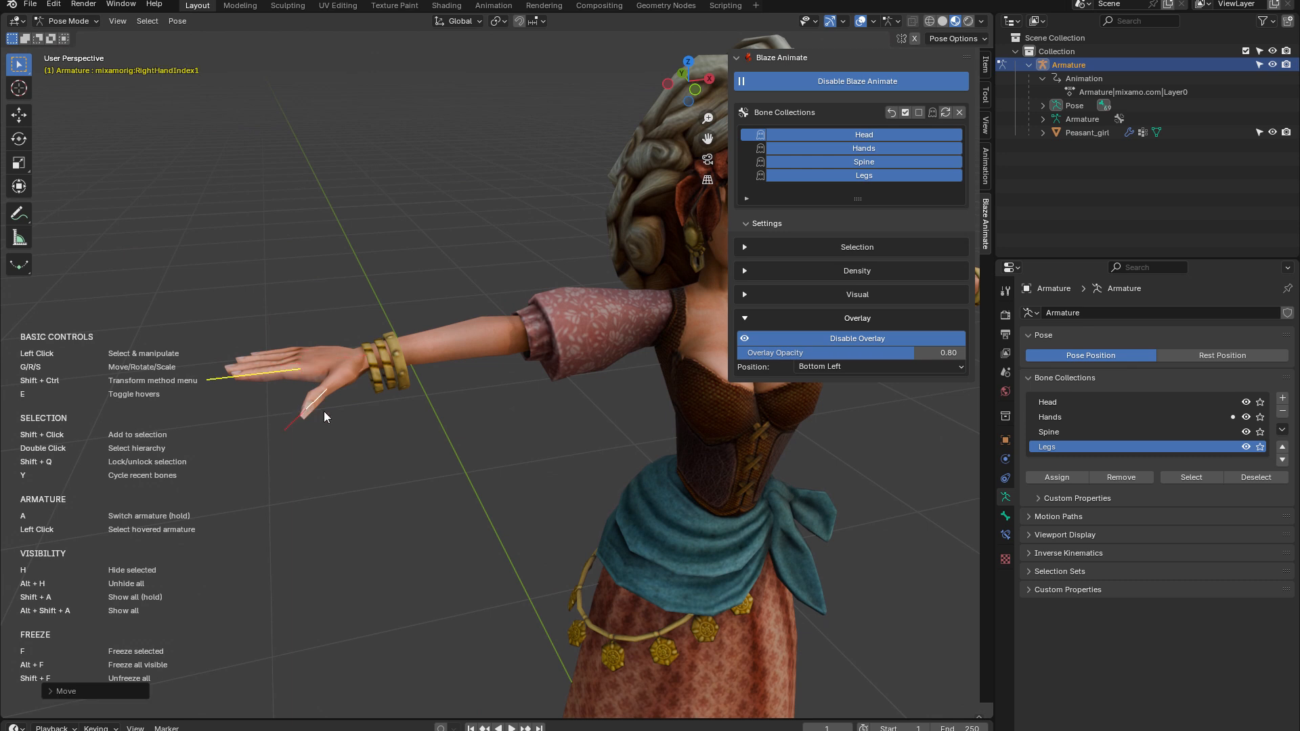
pyautogui.scroll(-4, 406, 411)
pyautogui.moveTo(711, 448); pyautogui.dragTo(376, 393, button='middle')
pyautogui.scroll(2, 550, 421)
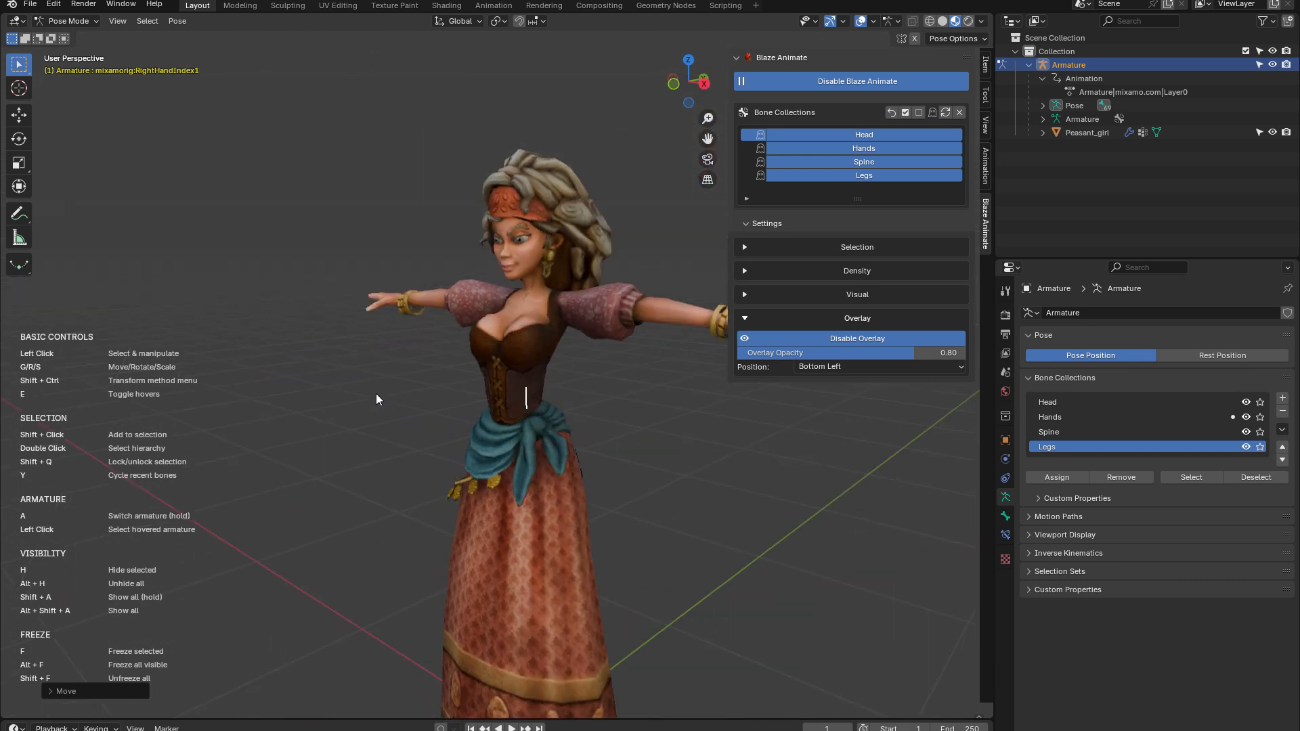